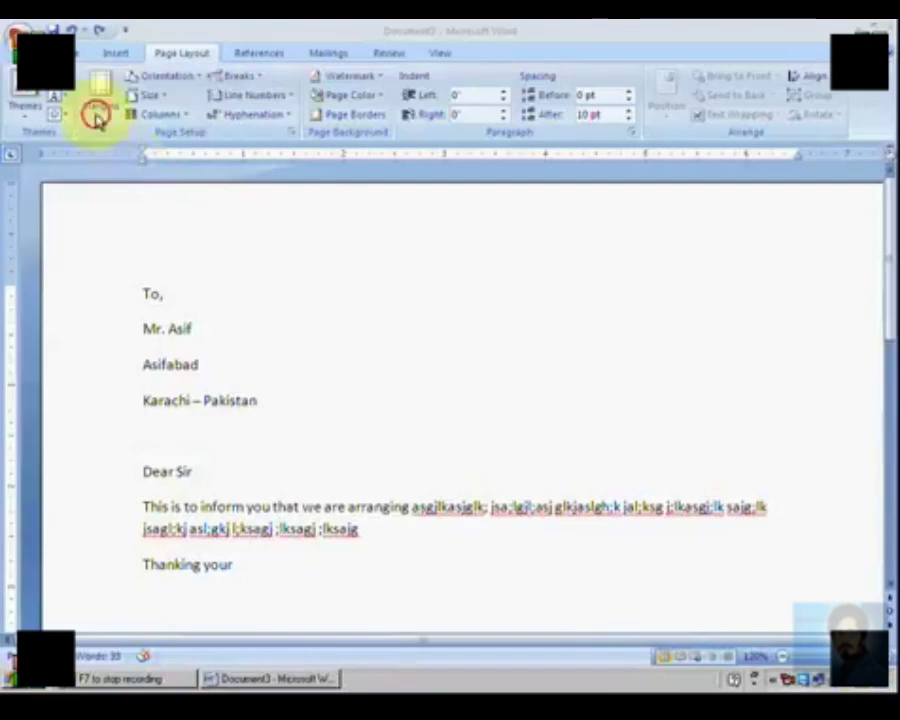
Set a custom top margin of 2.5" for the whole letter.
{"action": "left_click", "coordinate": [96, 116]}
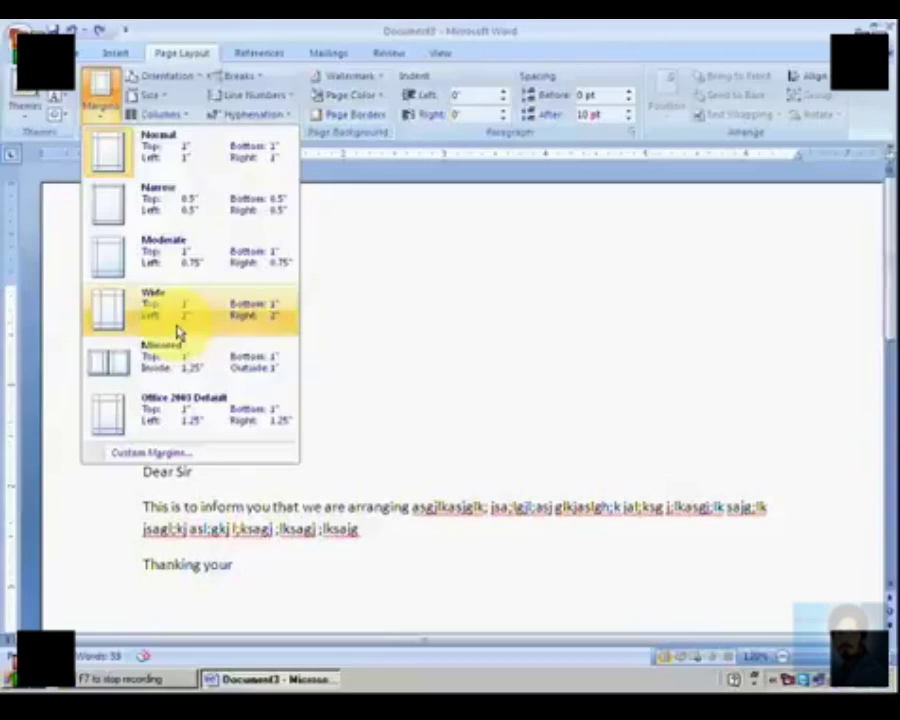
{"action": "left_click", "coordinate": [163, 453]}
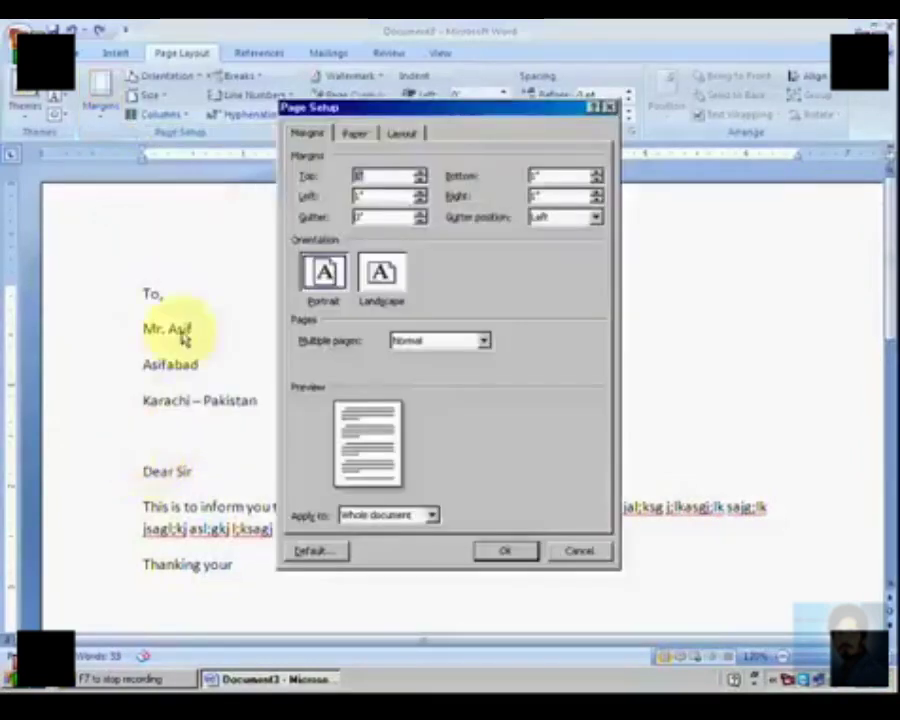
{"action": "double_click", "coordinate": [421, 173]}
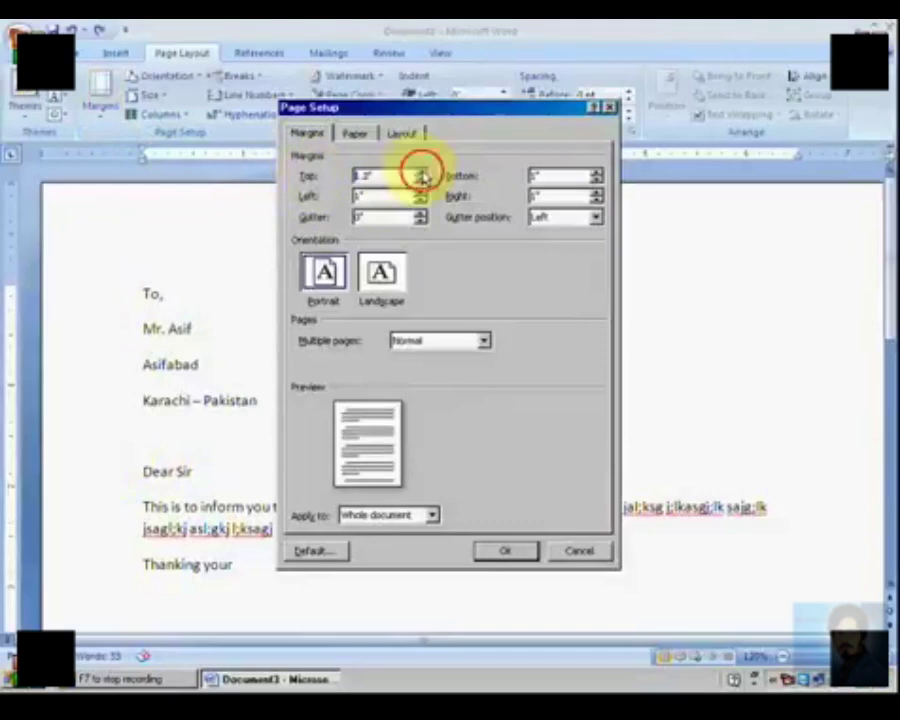
{"action": "left_click", "coordinate": [421, 173]}
{"action": "left_click", "coordinate": [421, 173]}
{"action": "left_click", "coordinate": [421, 173]}
{"action": "left_click", "coordinate": [421, 173]}
{"action": "left_click", "coordinate": [421, 173]}
{"action": "left_click", "coordinate": [421, 173]}
{"action": "left_click", "coordinate": [421, 173]}
{"action": "left_click", "coordinate": [421, 173]}
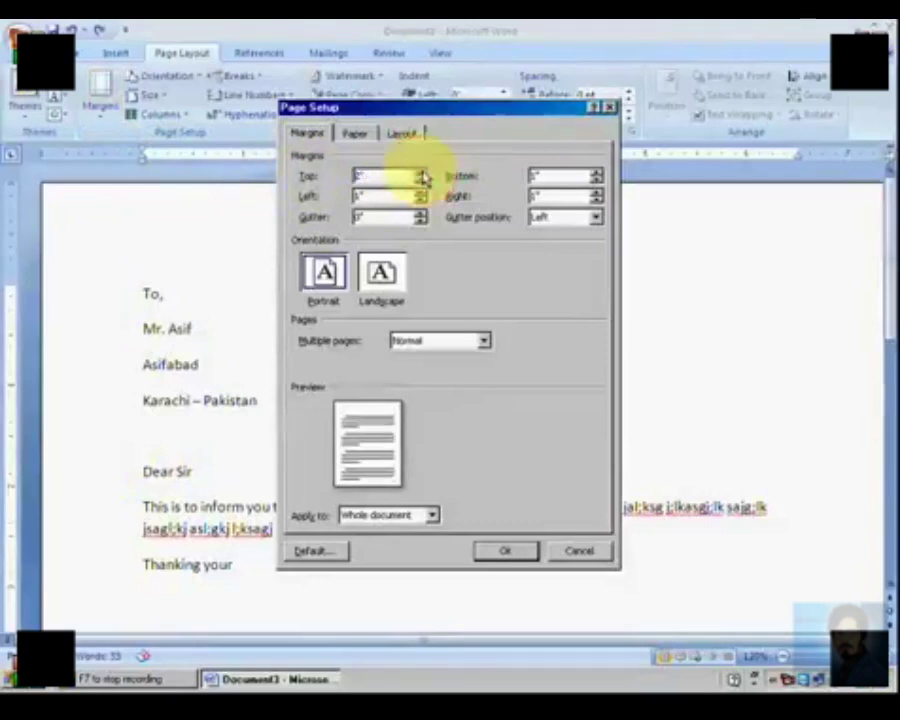
{"action": "left_click", "coordinate": [421, 173]}
{"action": "left_click", "coordinate": [421, 173]}
{"action": "left_click", "coordinate": [421, 173]}
{"action": "left_click", "coordinate": [421, 173]}
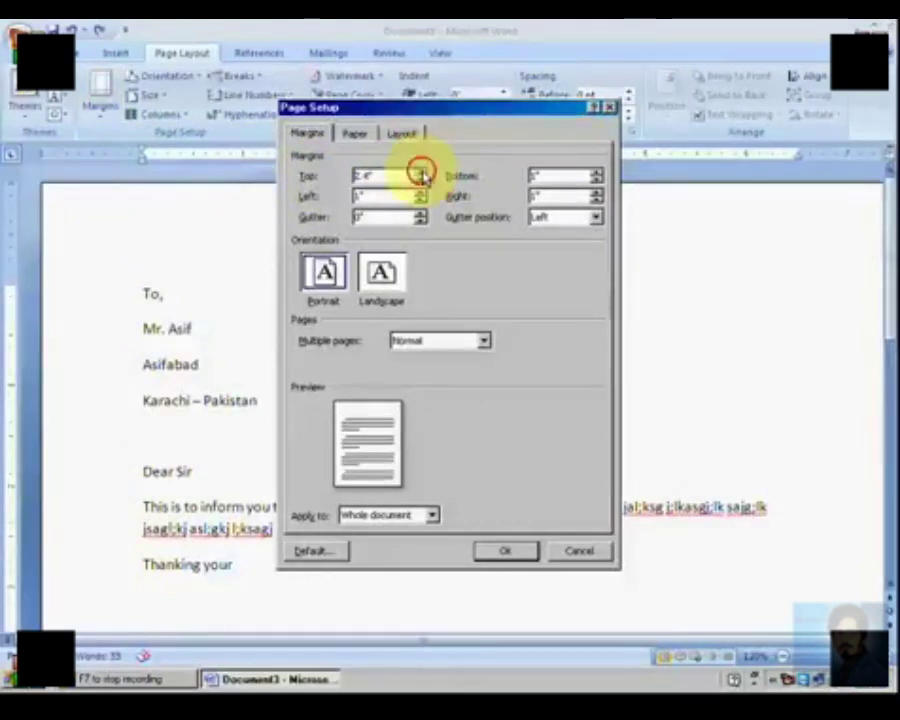
{"action": "left_click", "coordinate": [421, 174]}
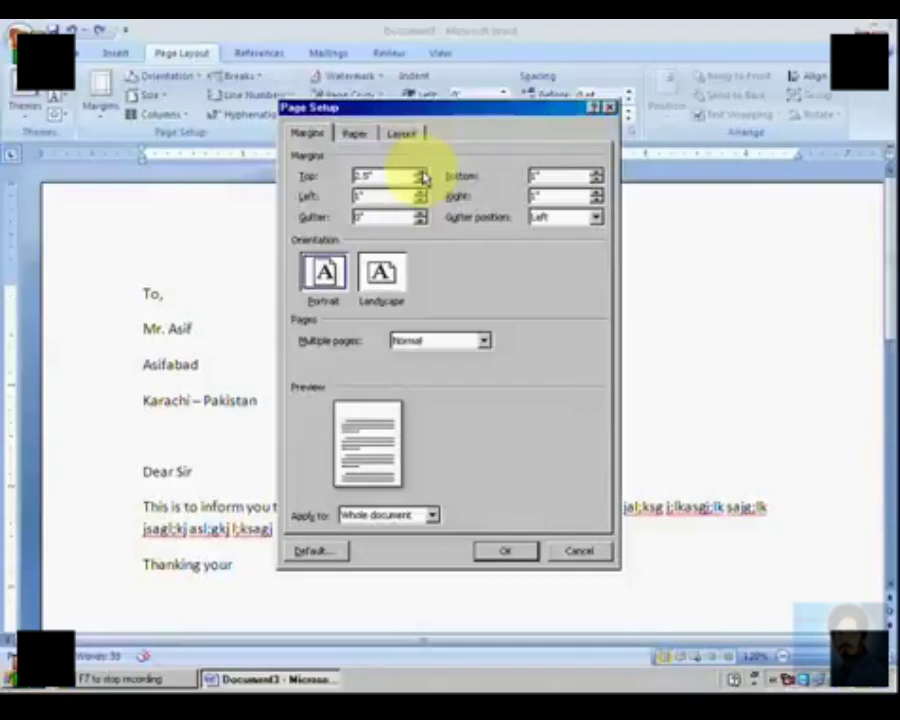
{"action": "left_click", "coordinate": [510, 553]}
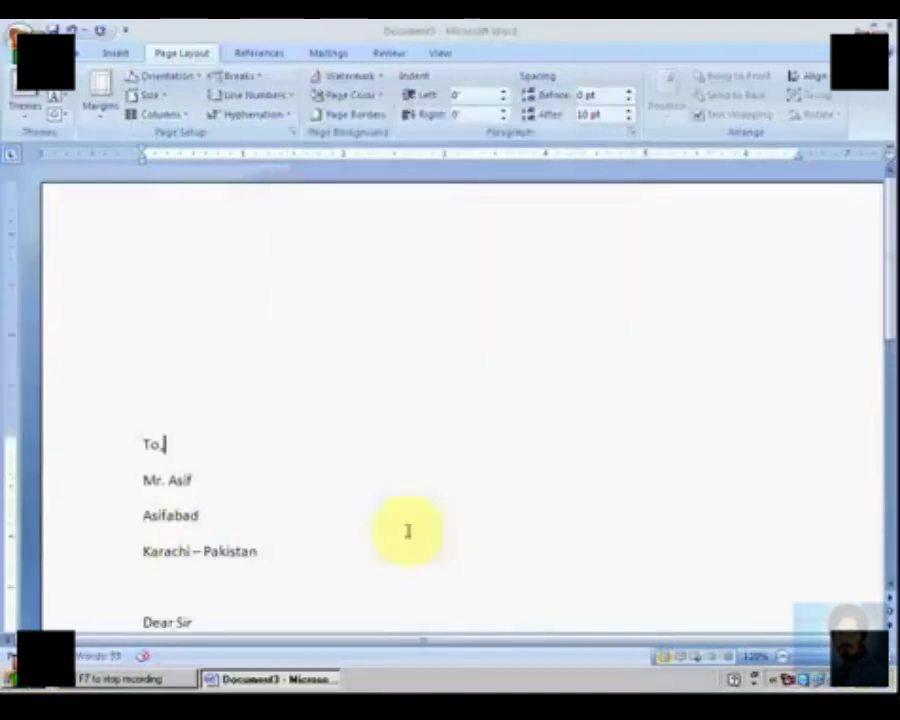
Look over the letter's page and apply the Normal margin preset with 1" on all sides.
{"action": "scroll", "coordinate": [297, 364], "scroll_direction": "down", "scroll_amount": 2}
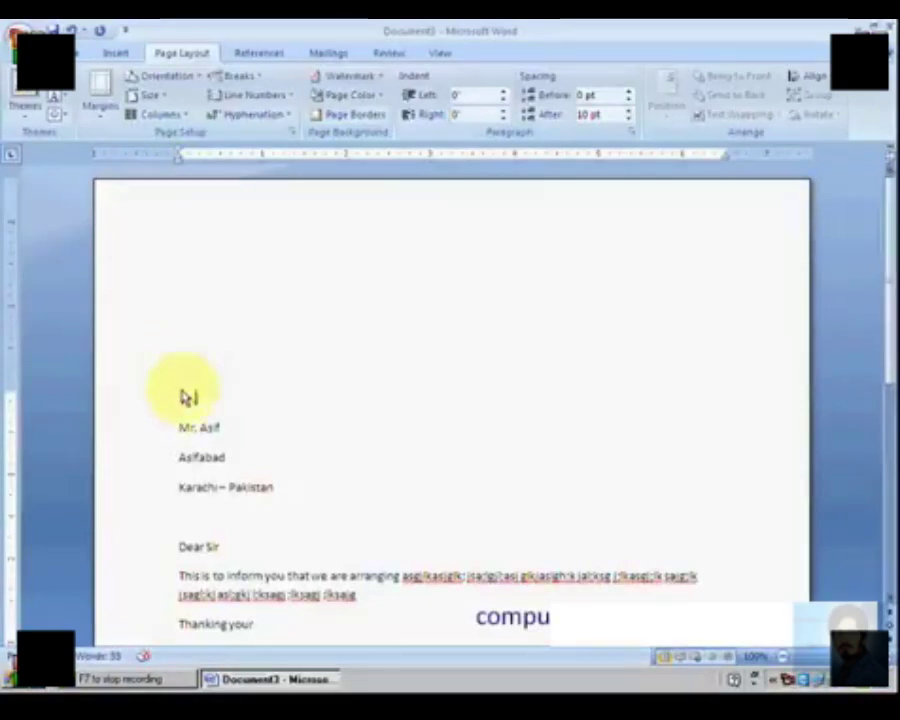
{"action": "scroll", "coordinate": [182, 405], "scroll_direction": "down", "scroll_amount": 8}
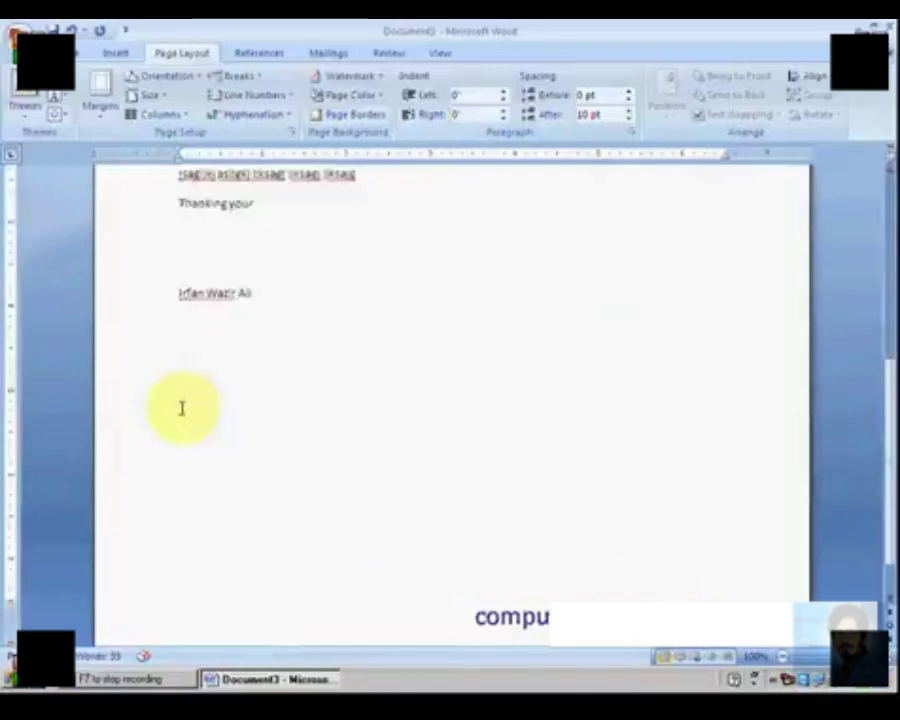
{"action": "scroll", "coordinate": [181, 408], "scroll_direction": "up", "scroll_amount": 3}
{"action": "scroll", "coordinate": [180, 400], "scroll_direction": "up", "scroll_amount": 5}
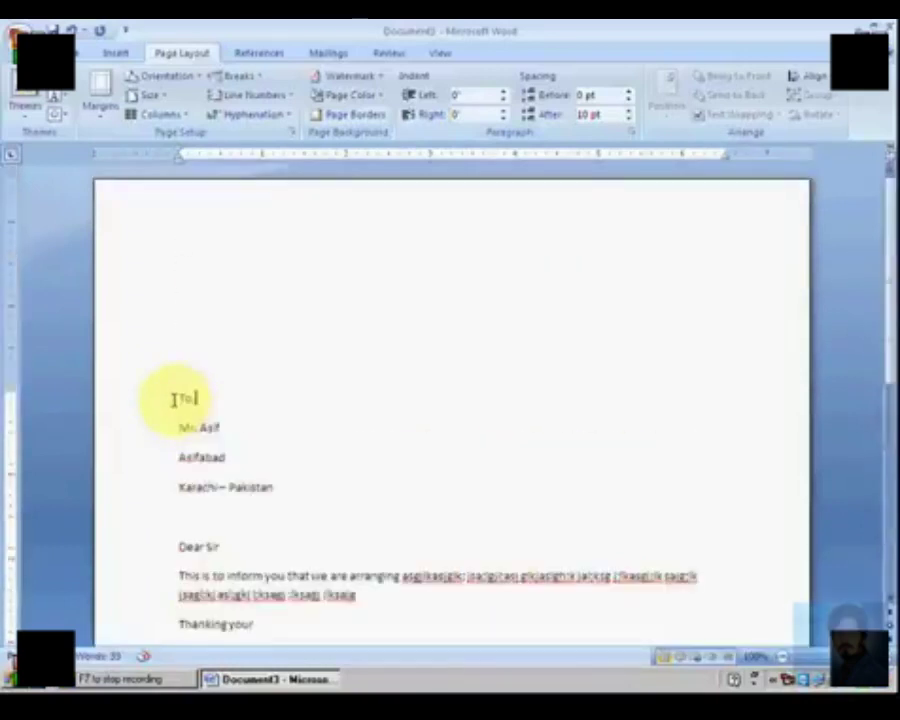
{"action": "left_click", "coordinate": [105, 115]}
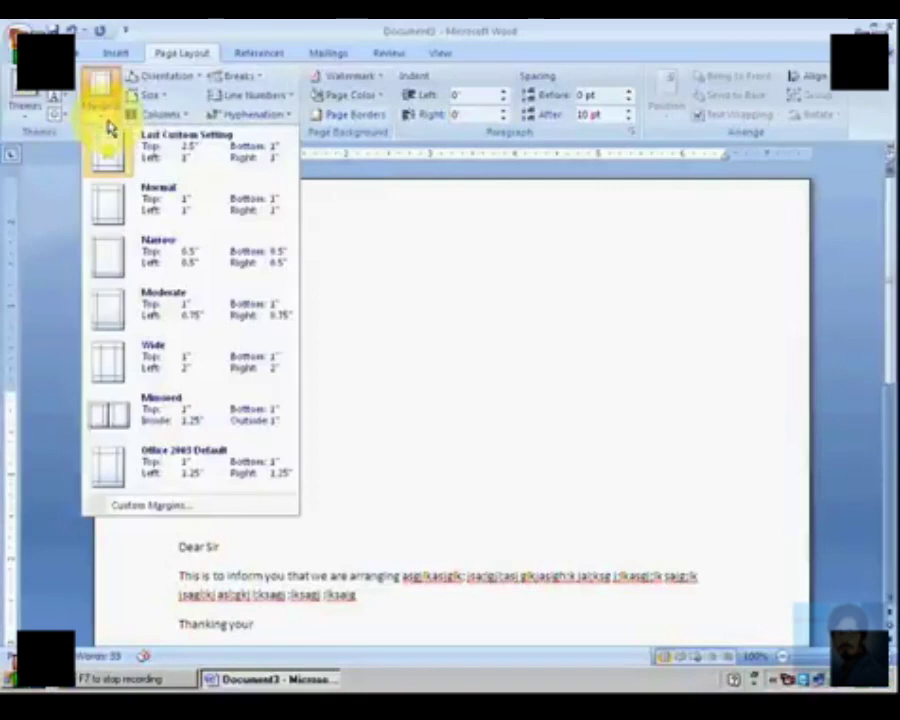
{"action": "left_click", "coordinate": [120, 210]}
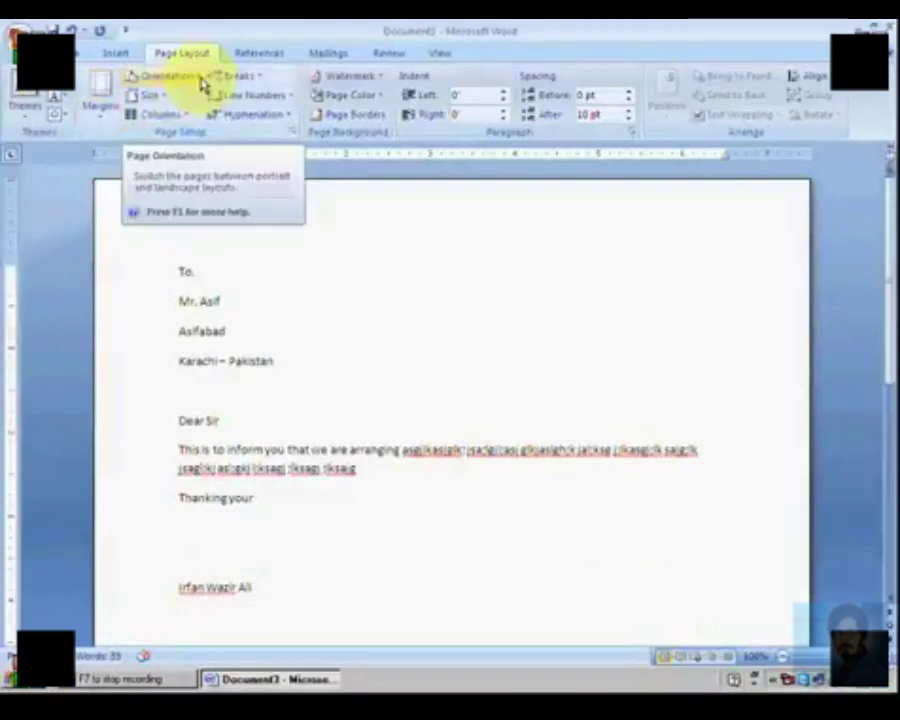
Switch the letter's page orientation to landscape and back to portrait.
{"action": "left_click", "coordinate": [360, 323]}
{"action": "scroll", "coordinate": [360, 323], "scroll_direction": "down", "scroll_amount": 4}
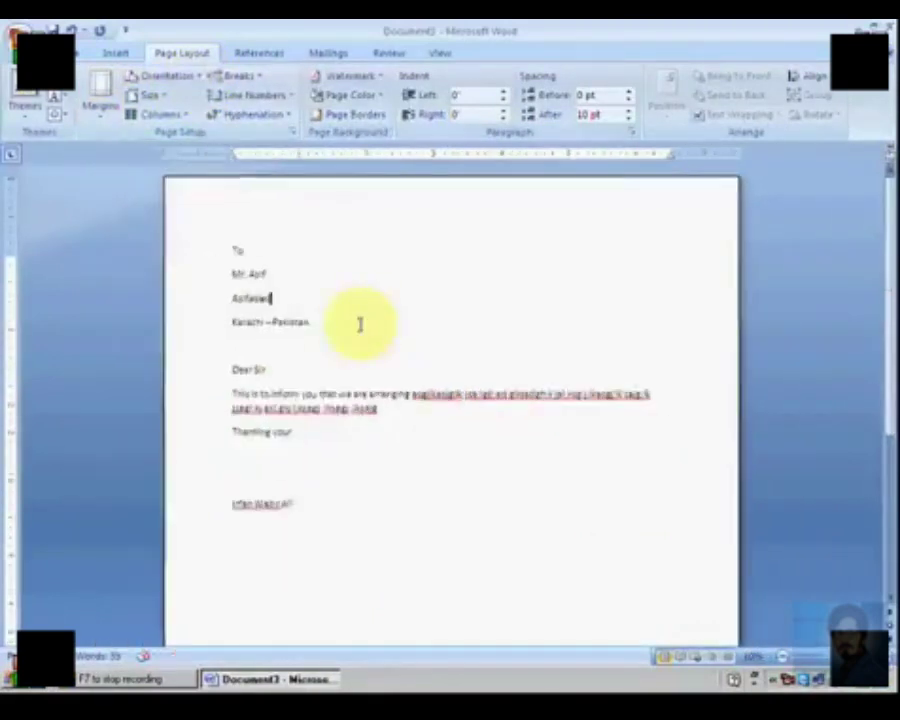
{"action": "scroll", "coordinate": [360, 323], "scroll_direction": "down", "scroll_amount": 3}
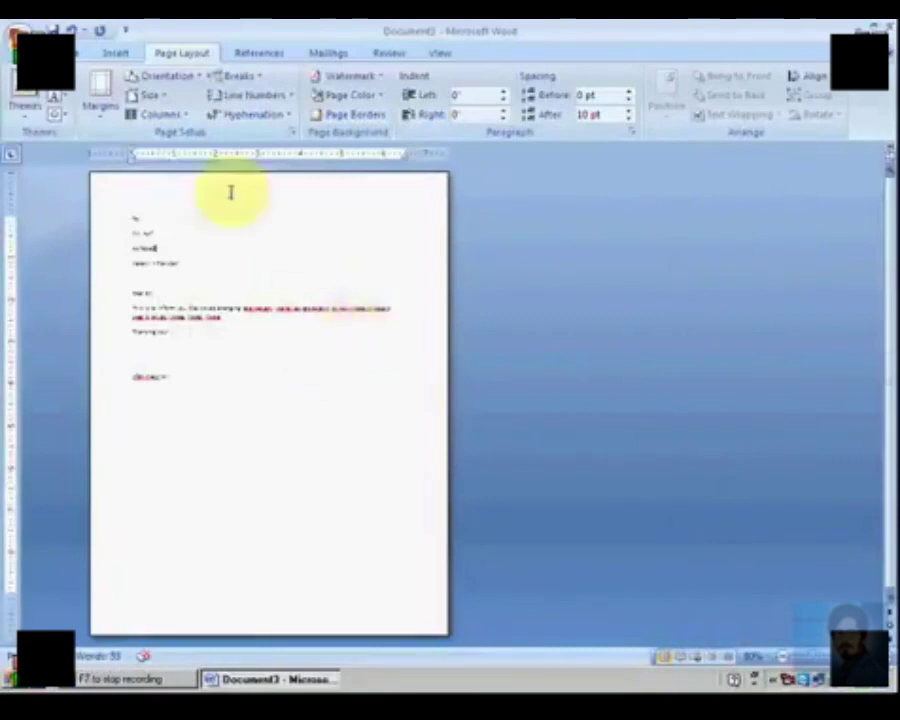
{"action": "left_click", "coordinate": [188, 82]}
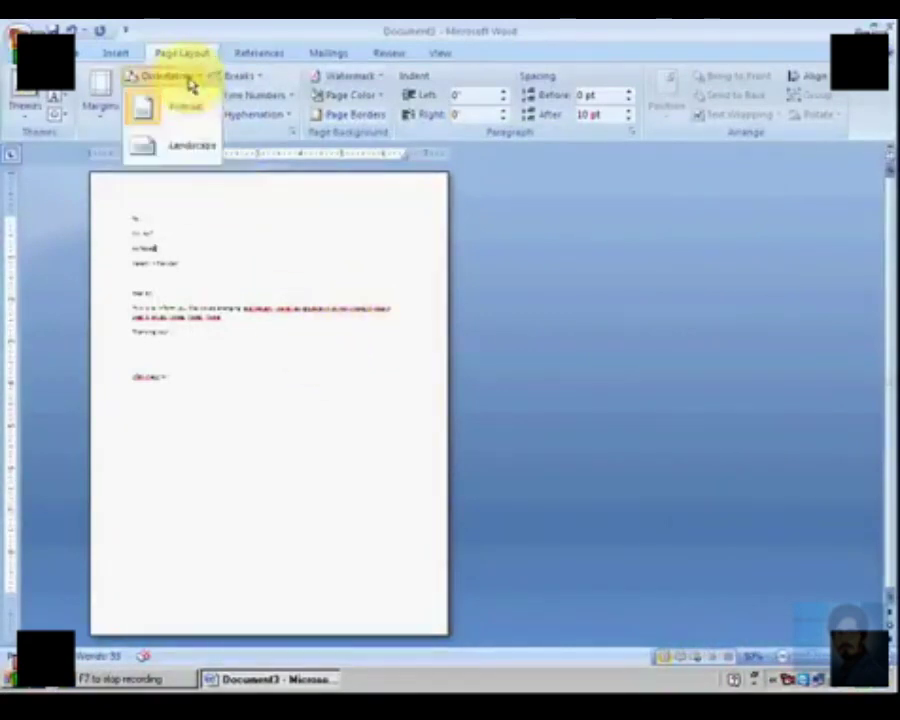
{"action": "left_click", "coordinate": [190, 150]}
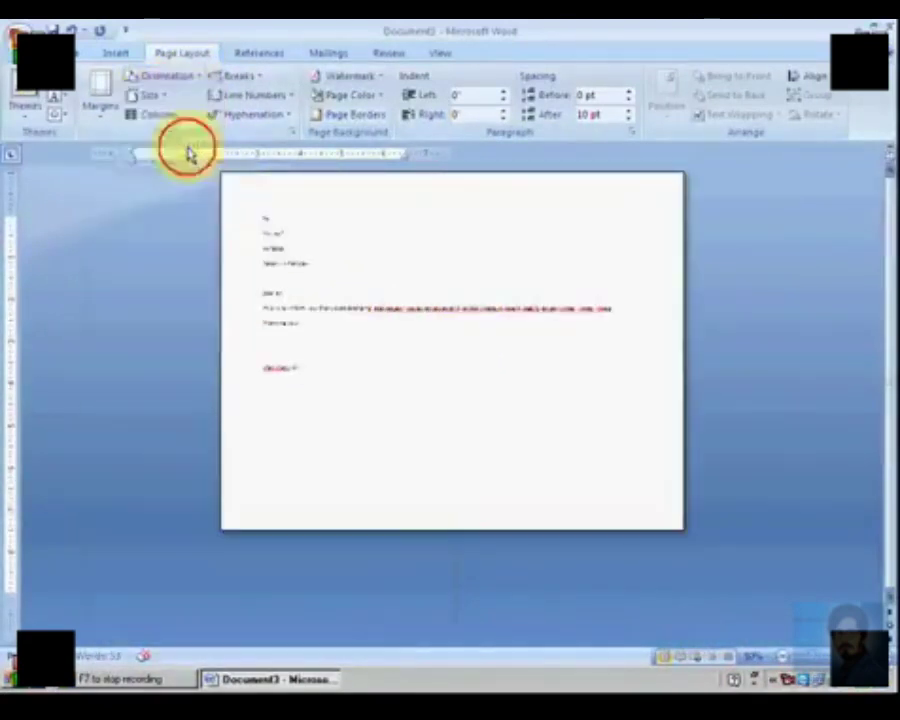
{"action": "left_click", "coordinate": [182, 79]}
{"action": "left_click", "coordinate": [192, 112]}
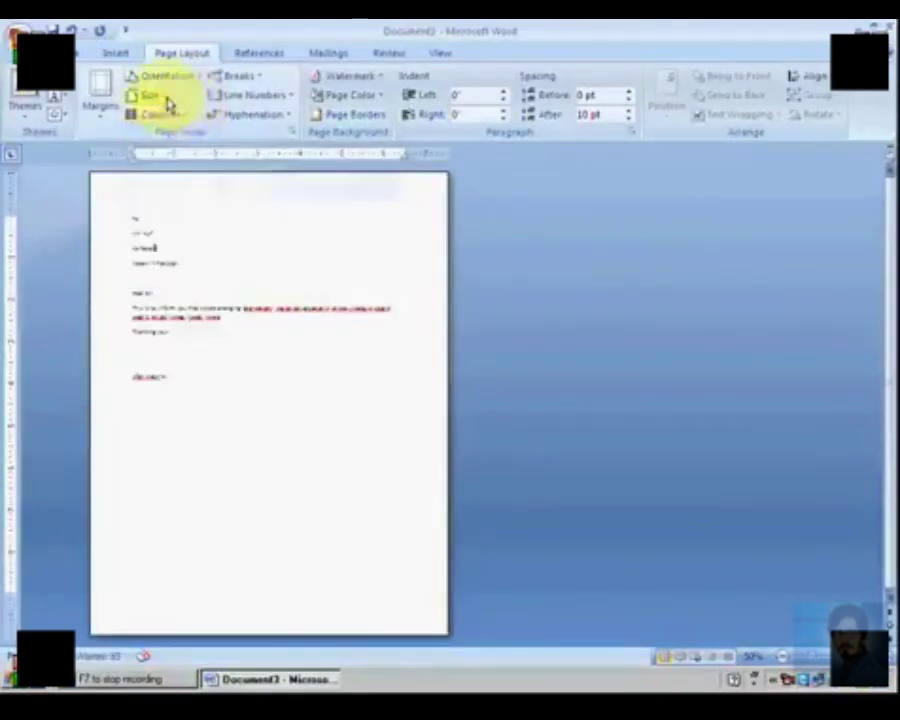
Review the available paper sizes and open the additional paper size settings.
{"action": "left_click", "coordinate": [168, 100]}
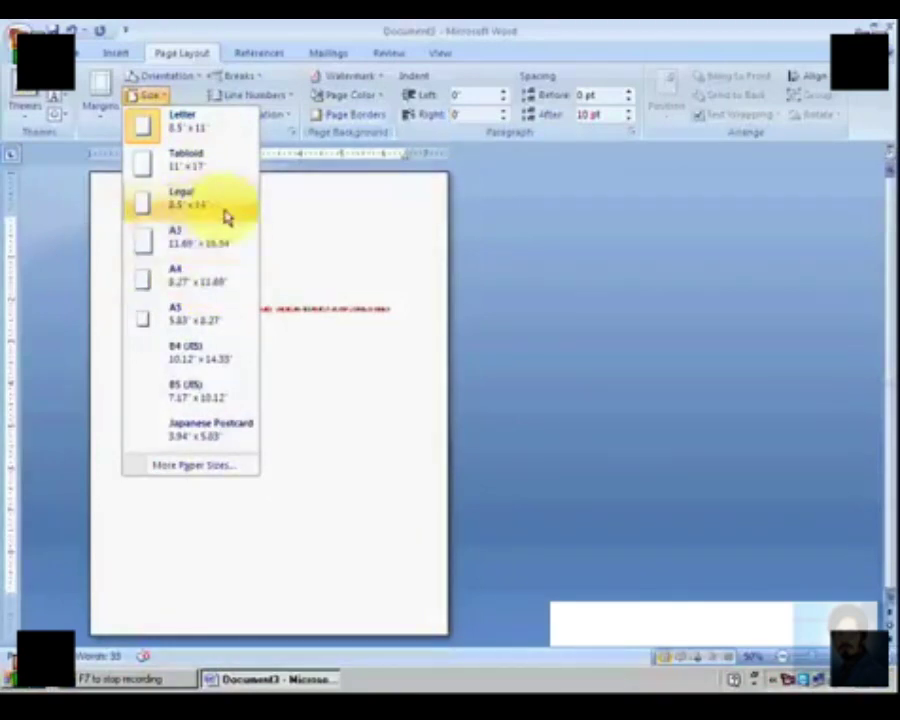
{"action": "left_click", "coordinate": [222, 463]}
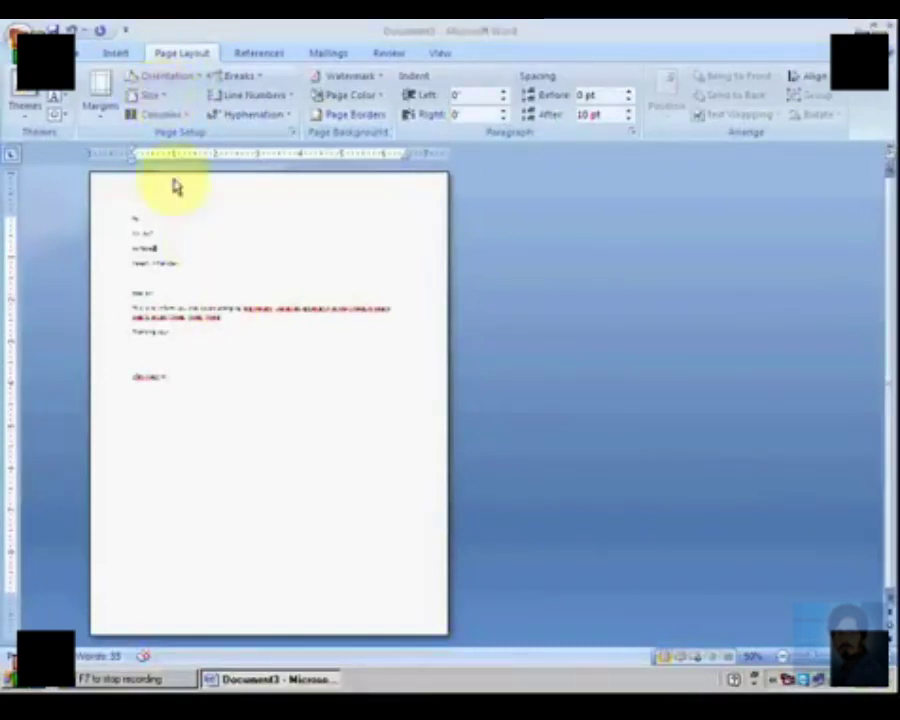
Create a new blank document and write a four-line paragraph of random filler text beginning with "Asd".
{"action": "scroll", "coordinate": [194, 166], "scroll_direction": "up", "scroll_amount": 6}
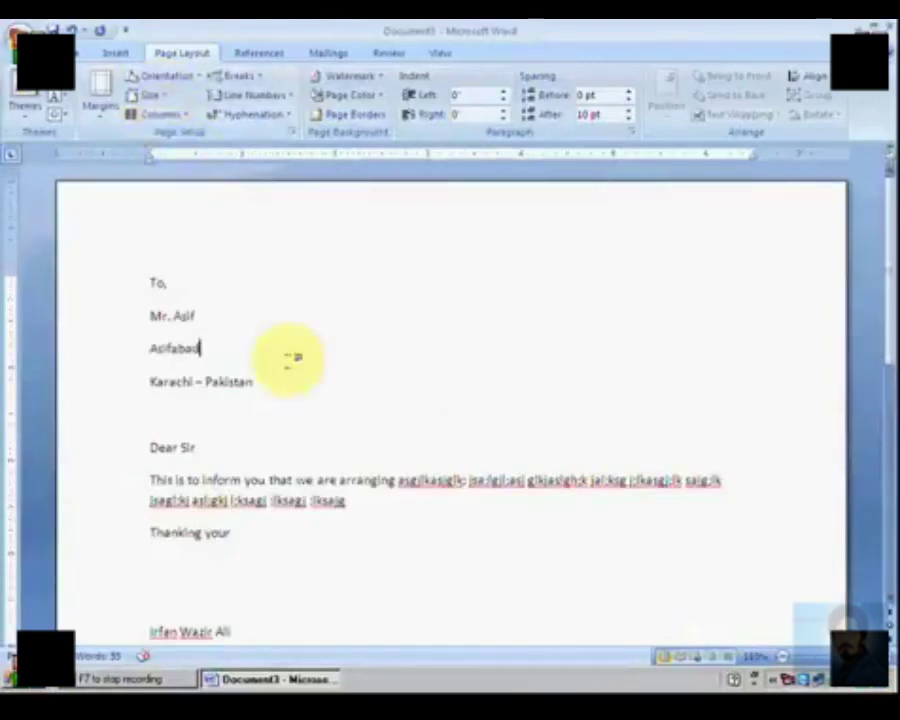
{"action": "key", "text": "ctrl+n"}
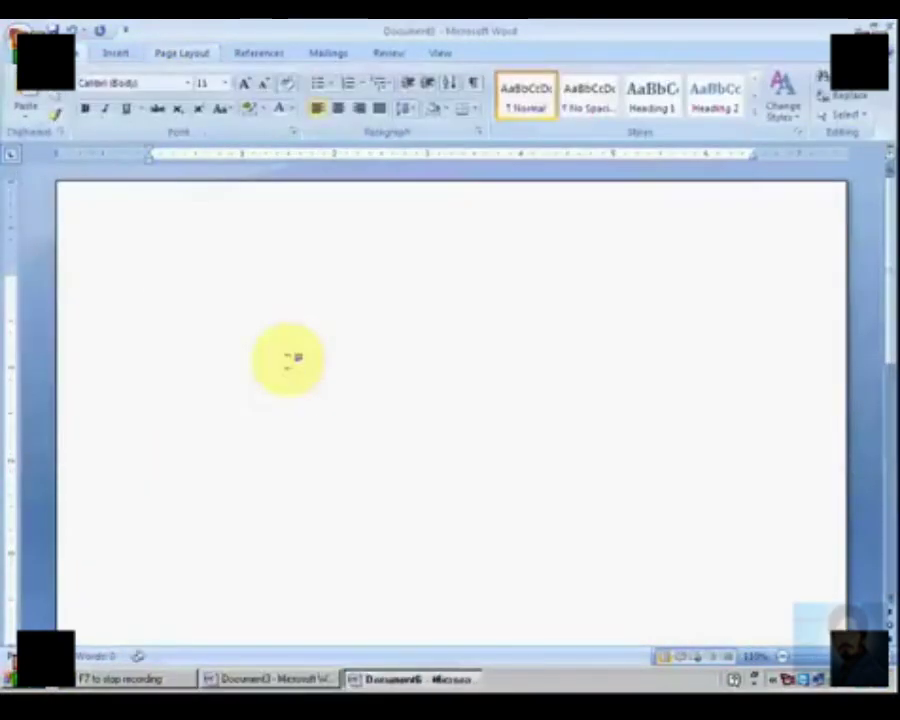
{"action": "type", "text": "Asd gfkla;sdlgl;k jsad"}
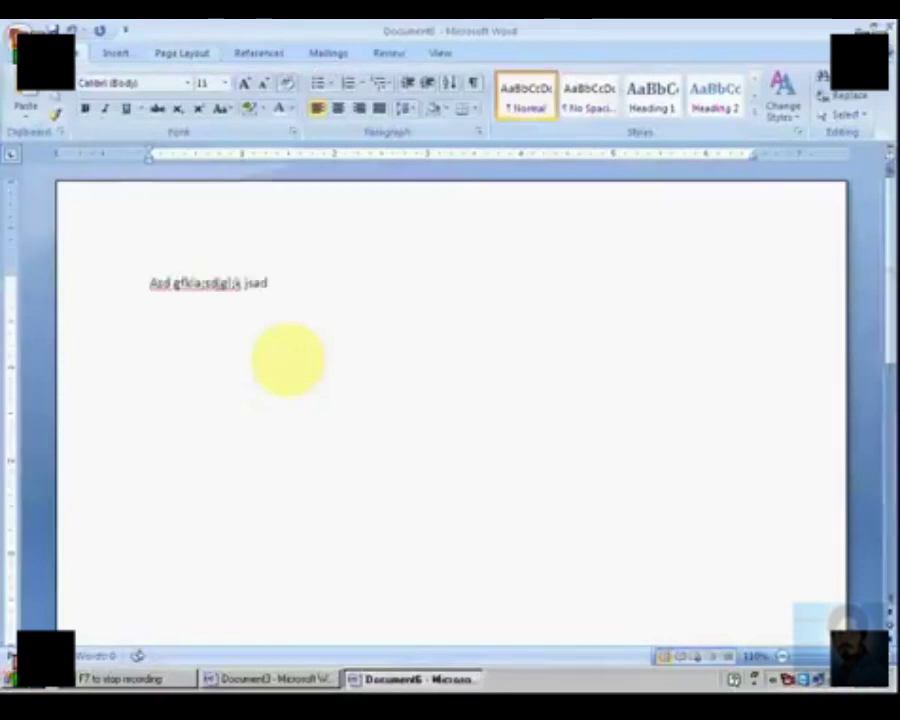
{"action": "type", "text": "lg jslagjlkj gdjksa dlgj;kj sdl;gj lsdej glkadj gl;k sljgjsd"}
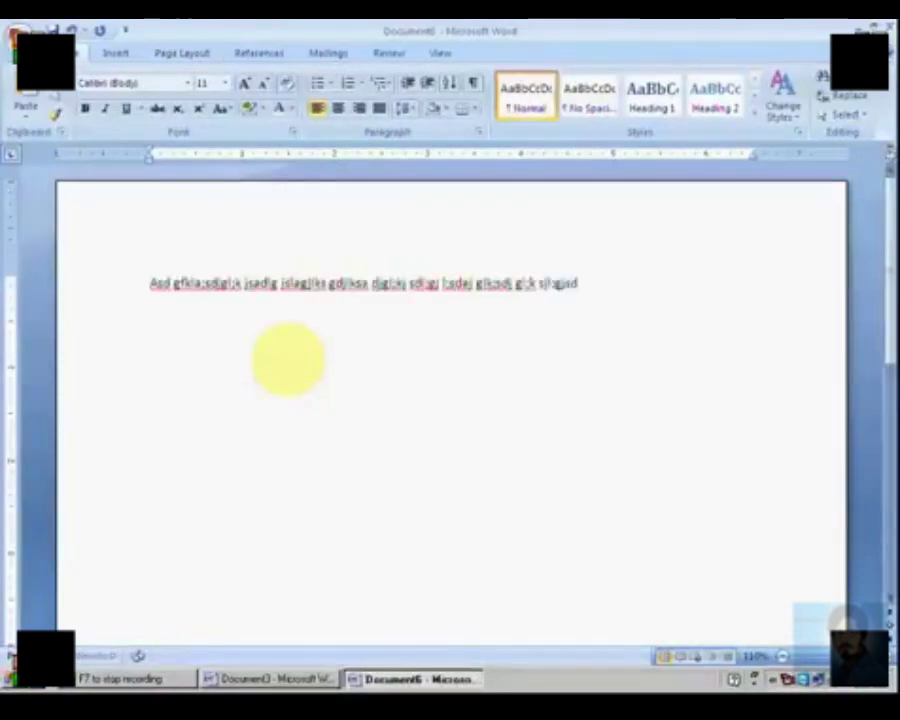
{"action": "type", "text": "lj lhjlkgj lsadj lsajd lgj lksagdj l;sa dlg;lsajdgl jsd"}
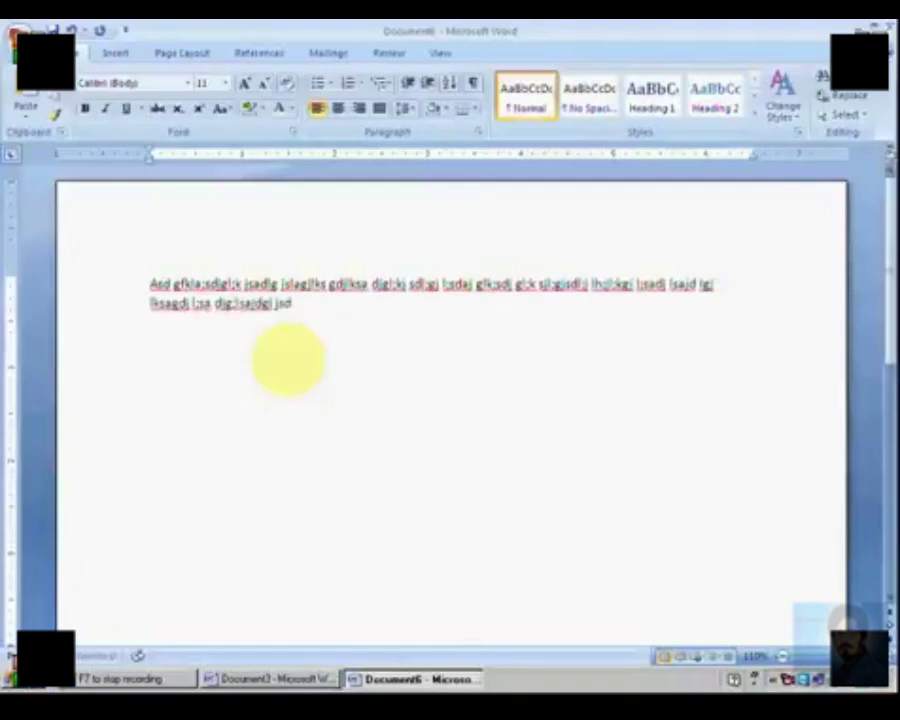
{"action": "type", "text": "algj sdagjl;sadj gl;sadj gl;dsje gl; dslgj l;sad gl;sdaj g"}
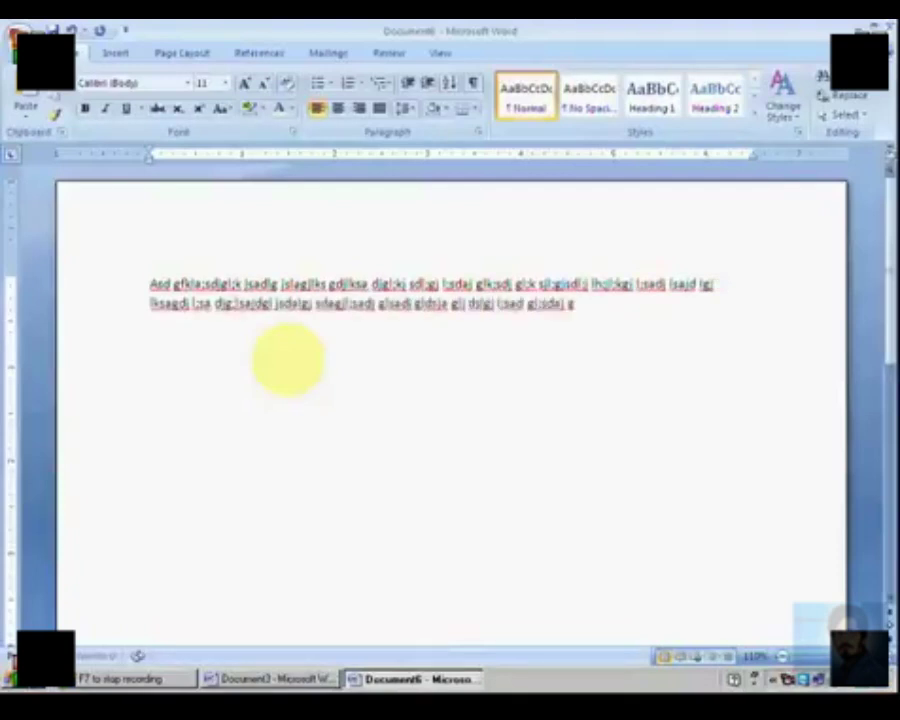
{"action": "type", "text": ";lsda;lkg js;ldagj ;lsadj g;lds lgl; jsaldgj;lsadj"}
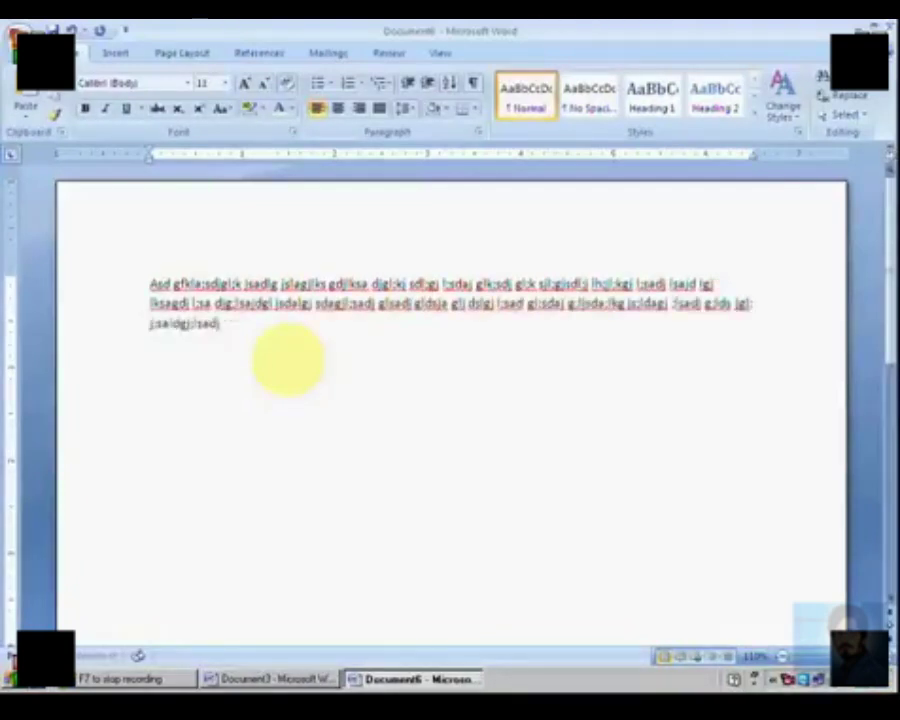
{"action": "type", "text": "g l;sdaj gl;sadj lgjdsalgjlsadj glsd ajglks; dg;lsld"}
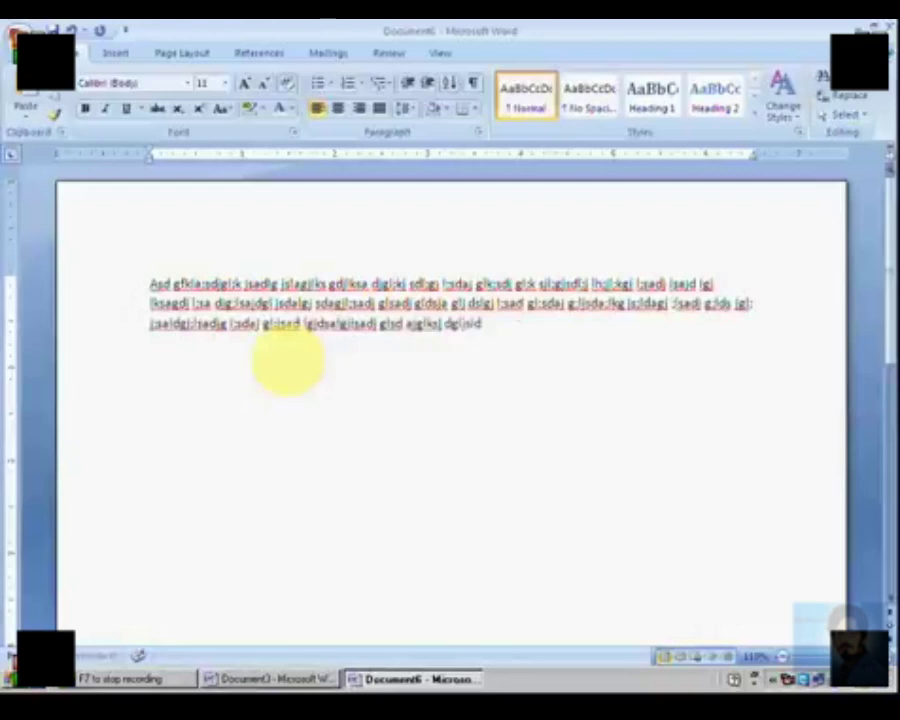
{"action": "type", "text": " gl;sdajg l;k jsadlg;kklsag jdf;ksajdg;lkjasdl;kgj sal;jgl"}
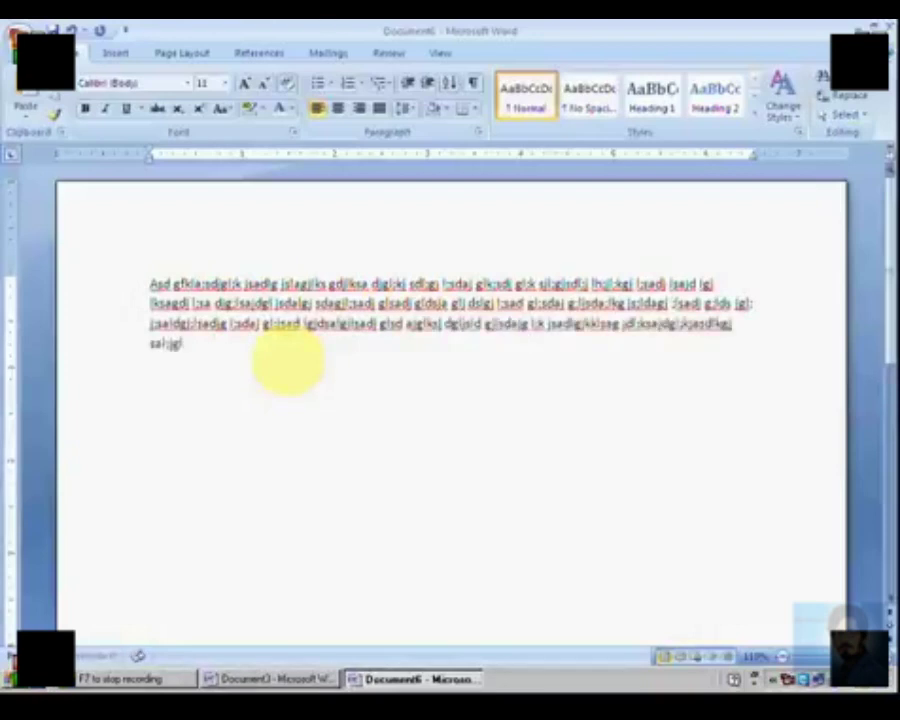
{"action": "type", "text": "s ajglks dlgjk sdjglks dlgjk sdg"}
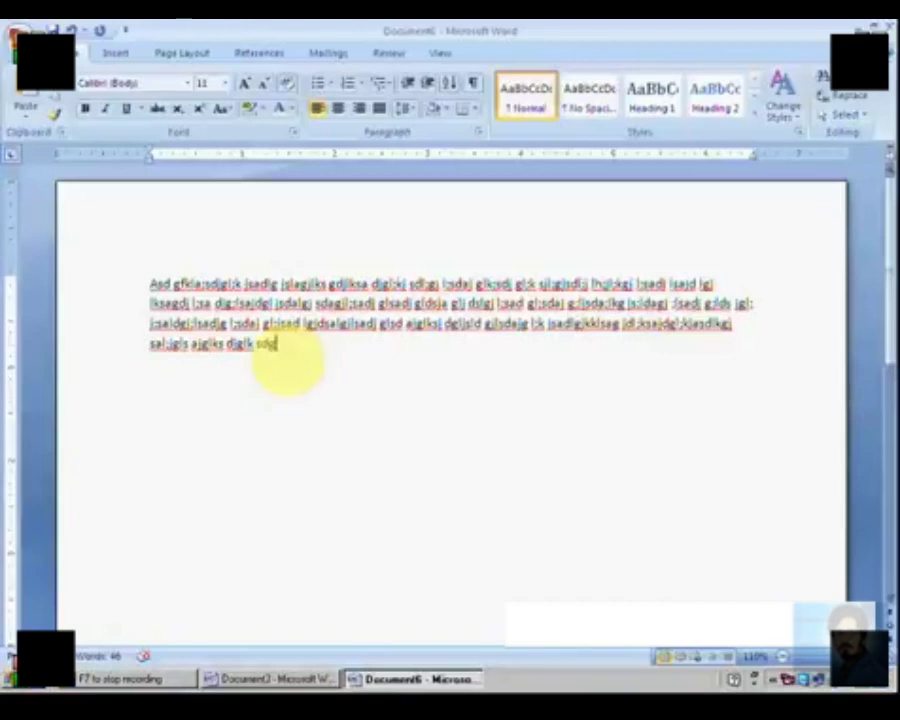
Lay out the filler text in two columns.
{"action": "left_click", "coordinate": [178, 51]}
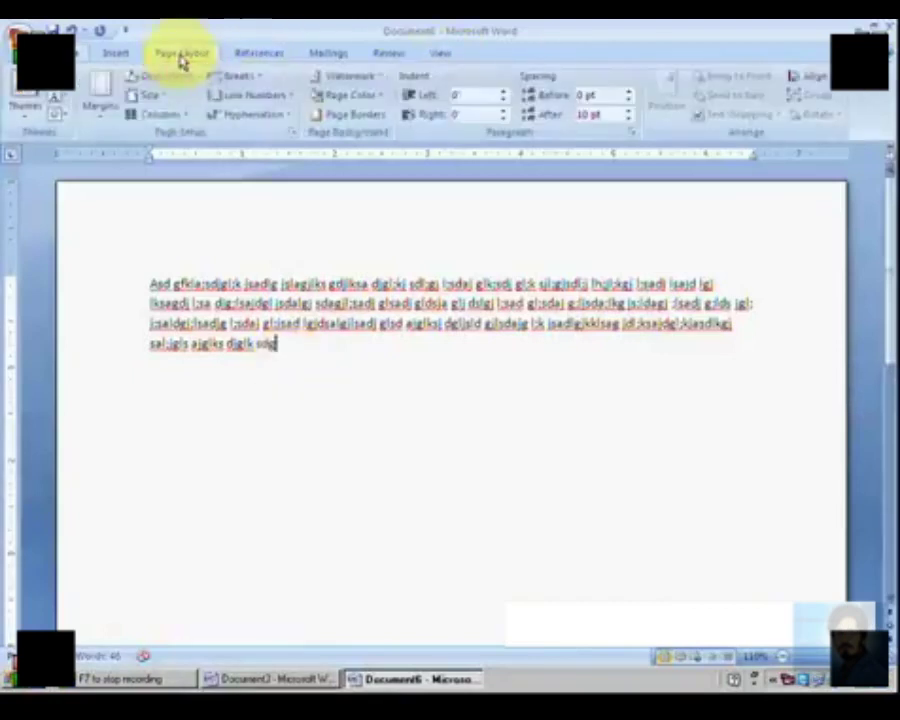
{"action": "left_click", "coordinate": [182, 120]}
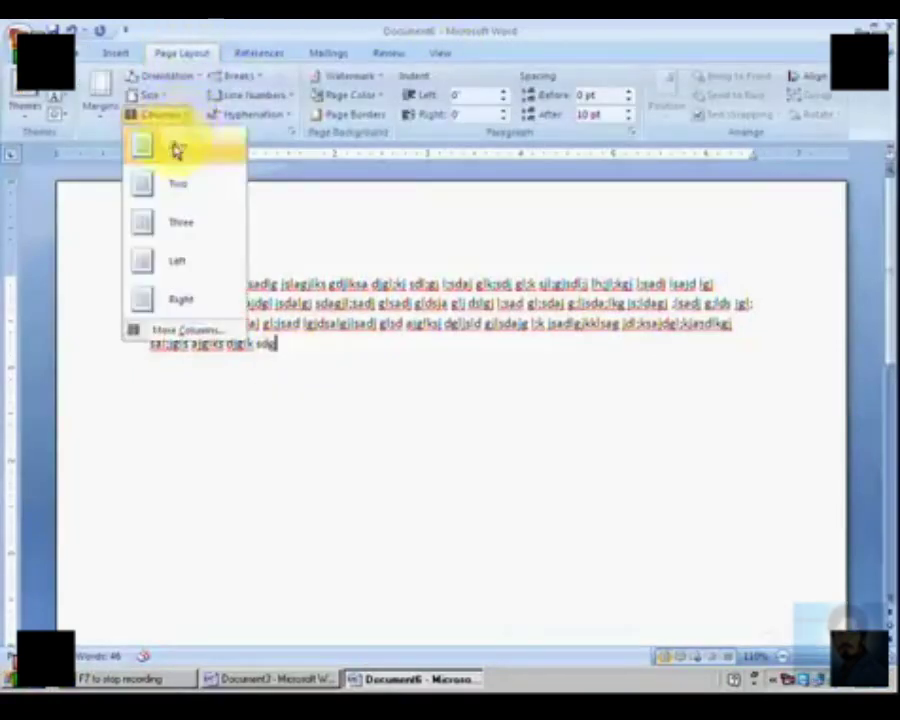
{"action": "left_click", "coordinate": [174, 199]}
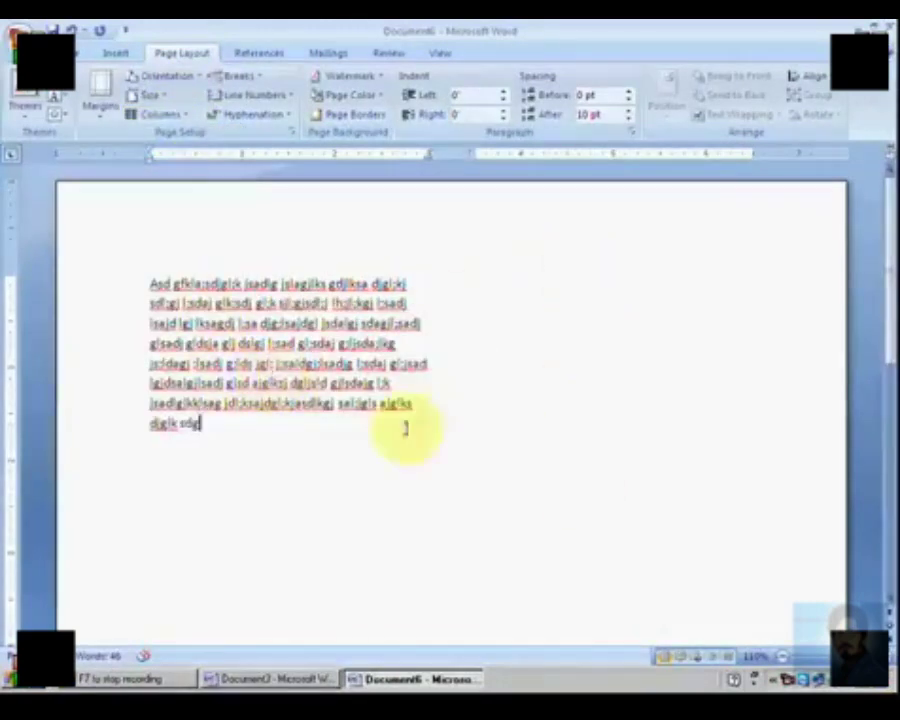
Copy the whole filler paragraph and paste the copy at its end.
{"action": "left_click_drag", "start_coordinate": [195, 424], "coordinate": [139, 277]}
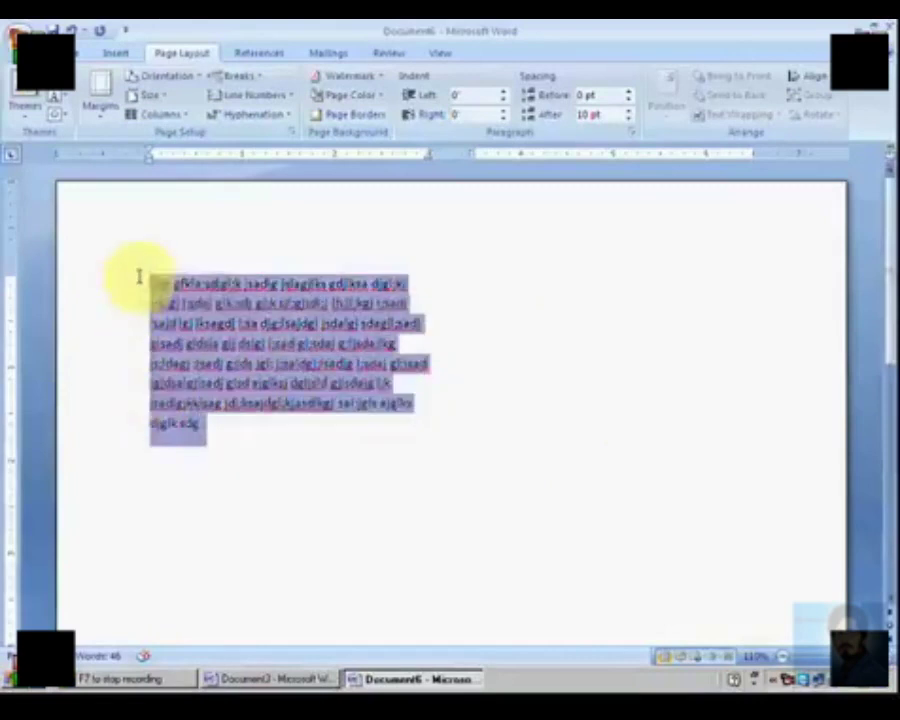
{"action": "left_click", "coordinate": [271, 442]}
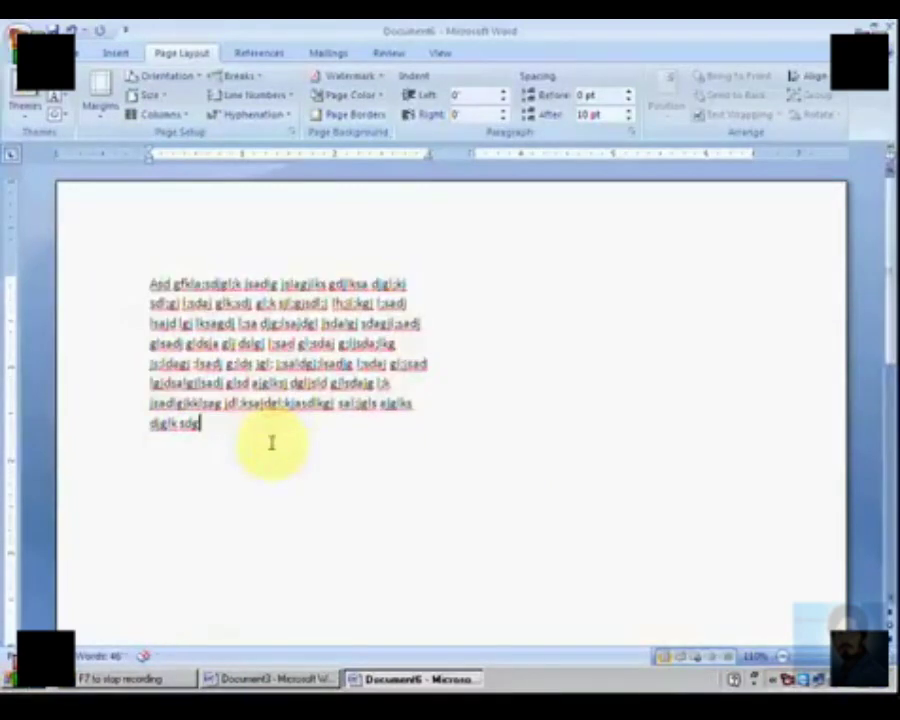
{"action": "key", "text": "ctrl+v"}
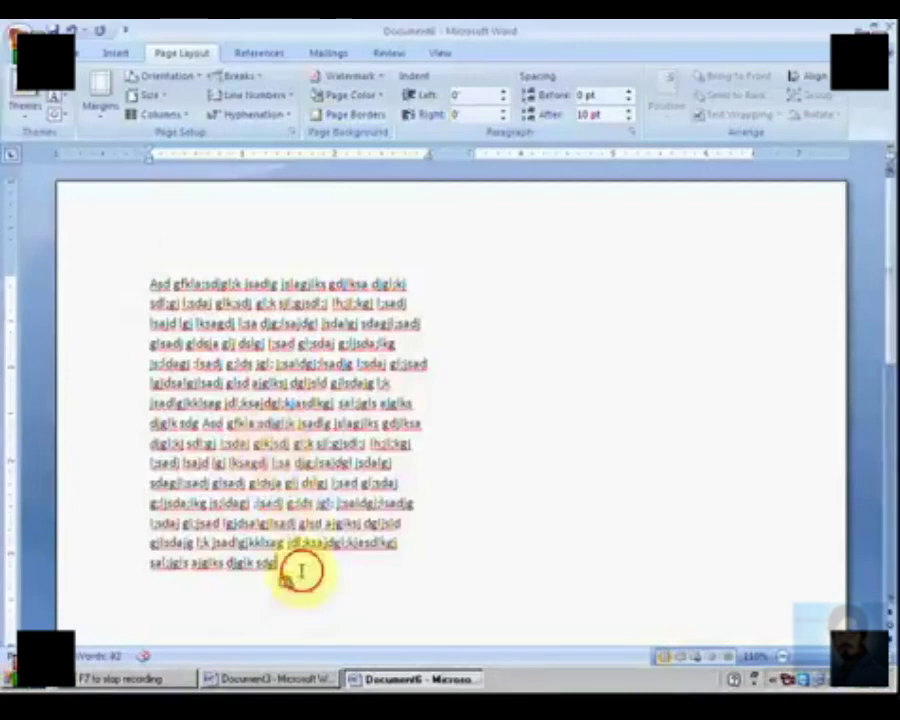
Paste the copied filler paragraph repeatedly until the text fills the first column and runs into the second, ending with a copy as a separate paragraph.
{"action": "key", "text": "ctrl+v"}
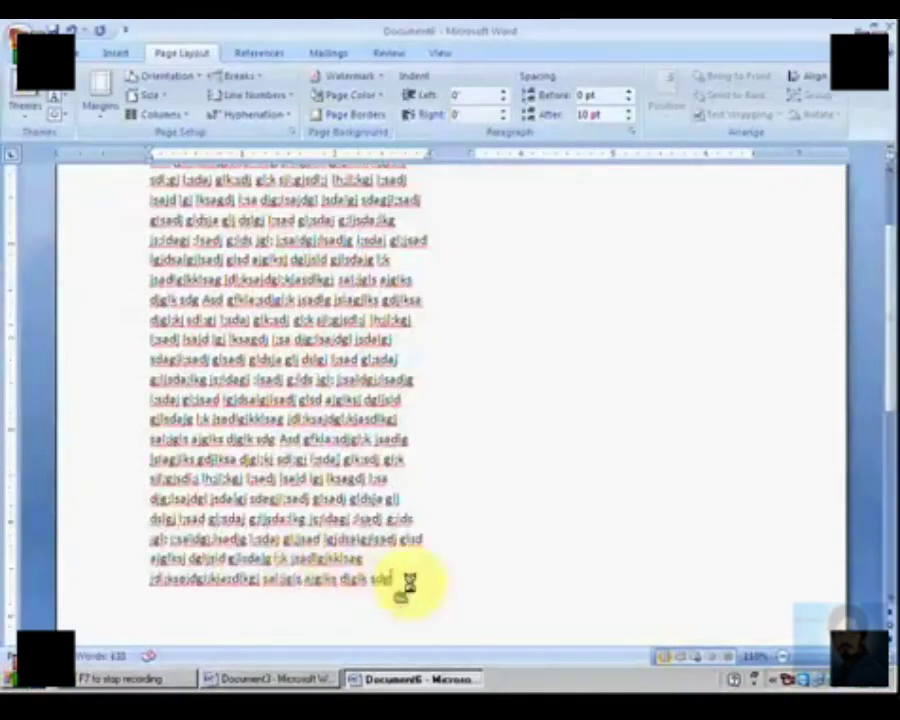
{"action": "key", "text": "ctrl+v"}
{"action": "key", "text": "ctrl+v"}
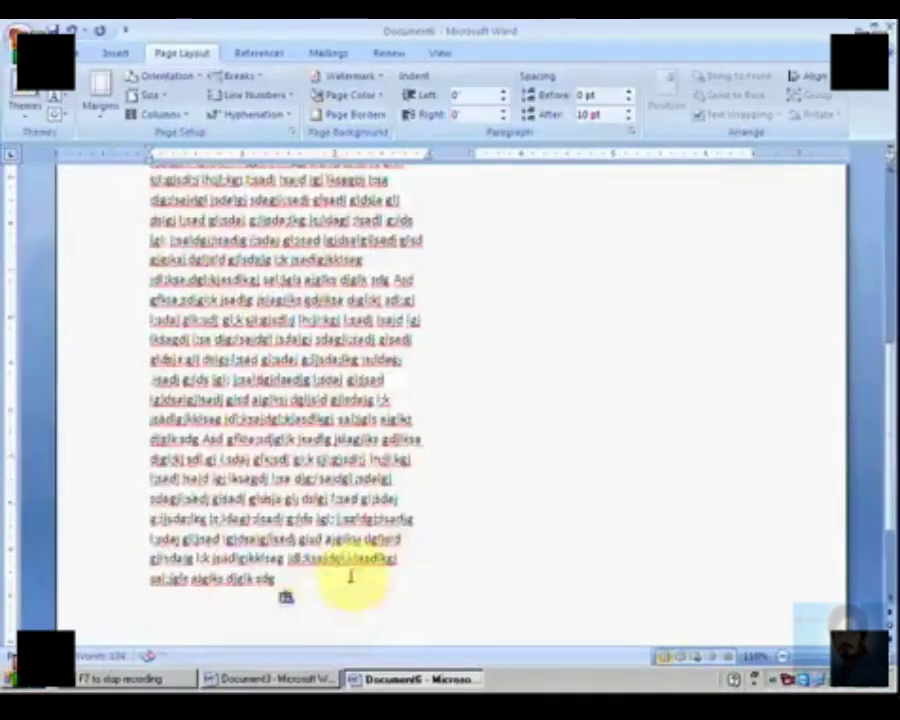
{"action": "key", "text": "ctrl+v"}
{"action": "key", "text": "ctrl+v"}
{"action": "key", "text": "ctrl+v"}
{"action": "key", "text": "ctrl+v"}
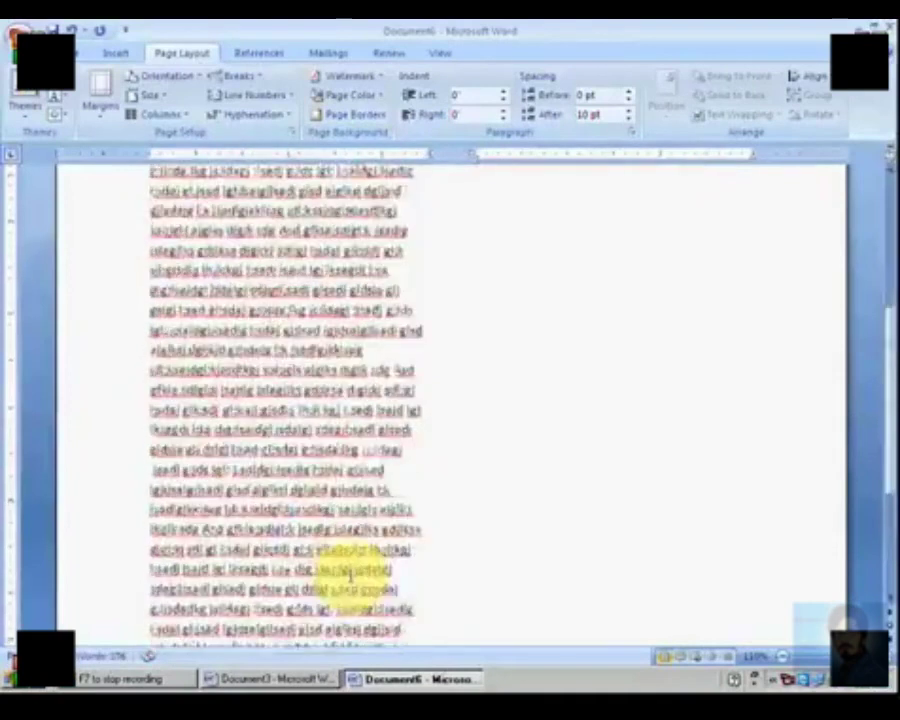
{"action": "key", "text": "ctrl+v"}
{"action": "key", "text": "Return"}
{"action": "type", "text": "Asd gfkla;sdjgl;k jsadlg jslagjlks gdjlksa djgl;kj sdl;gj l;sdaj glk;sdj gl;k sjl;gjsdl;j lh;jl;kgj l;sadj lsajd lgj lksagdj l;sa djg;lsajdgl jsdalgj sdagjl;sadj glsadj gldsja glj dslgj l;sad gl;sdaj g;ljsda;lkg js;ldagj ;lsadj g;lds jgl; j;saldgj;lsadlg l;sdaj gl;sad lgjdsalgjlsadj glsd ajglksj dgljsld gjlsdajg l;k jsadlgjkklsag jdl;ksajdgl;kjasdlkgj sal;jgls ajglks djglk sdg"}
{"action": "key", "text": "Return"}
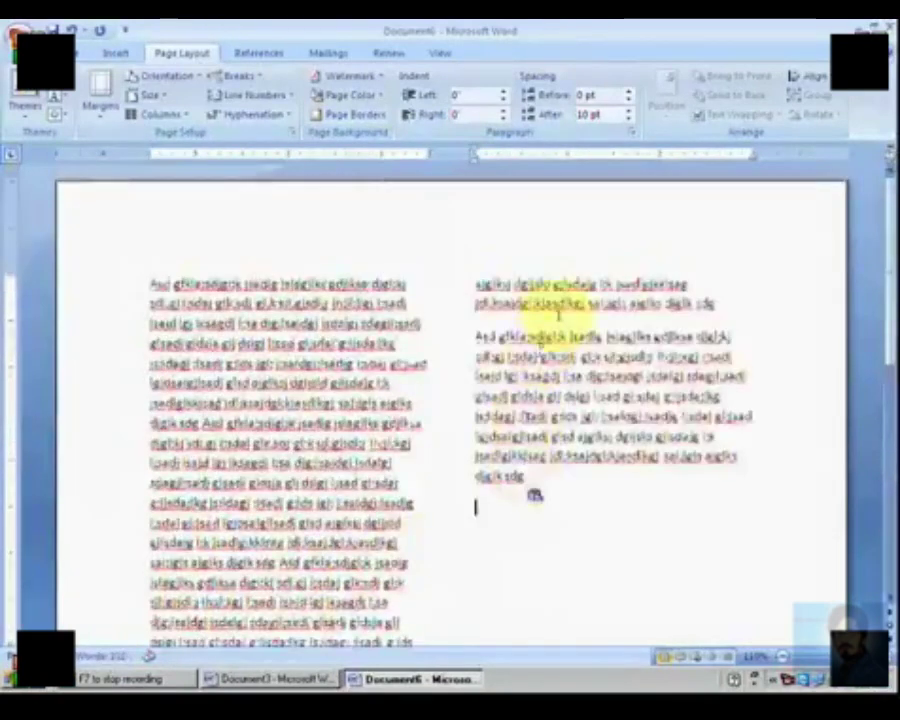
Join the separate filler paragraph to the text before it and paste one more copy at the end of the second column.
{"action": "left_click", "coordinate": [737, 321]}
{"action": "key", "text": "Delete"}
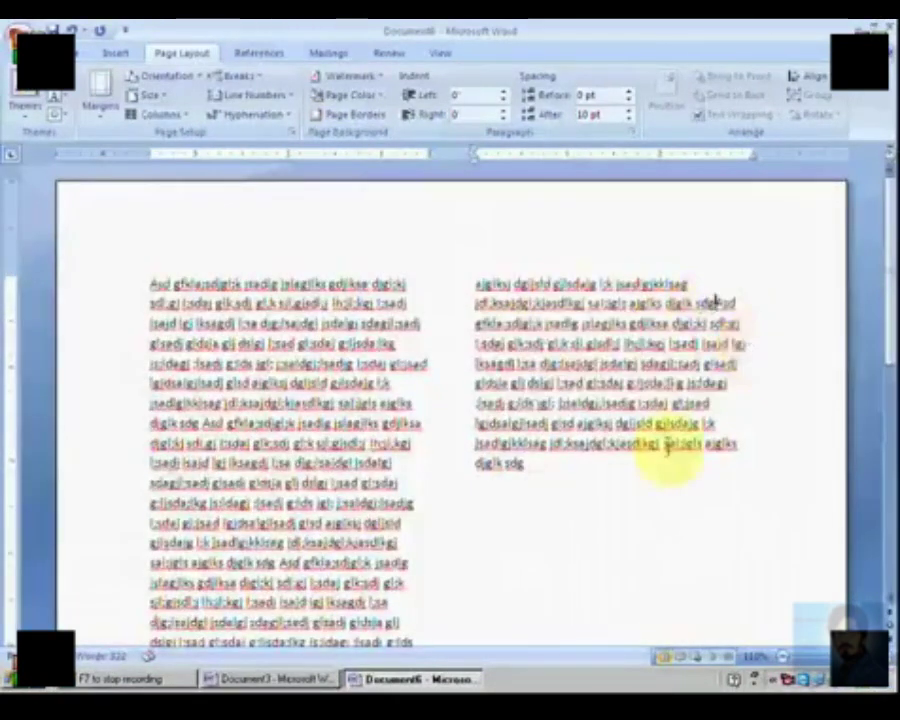
{"action": "left_click", "coordinate": [645, 470]}
{"action": "key", "text": "ctrl+v"}
{"action": "key", "text": "Return"}
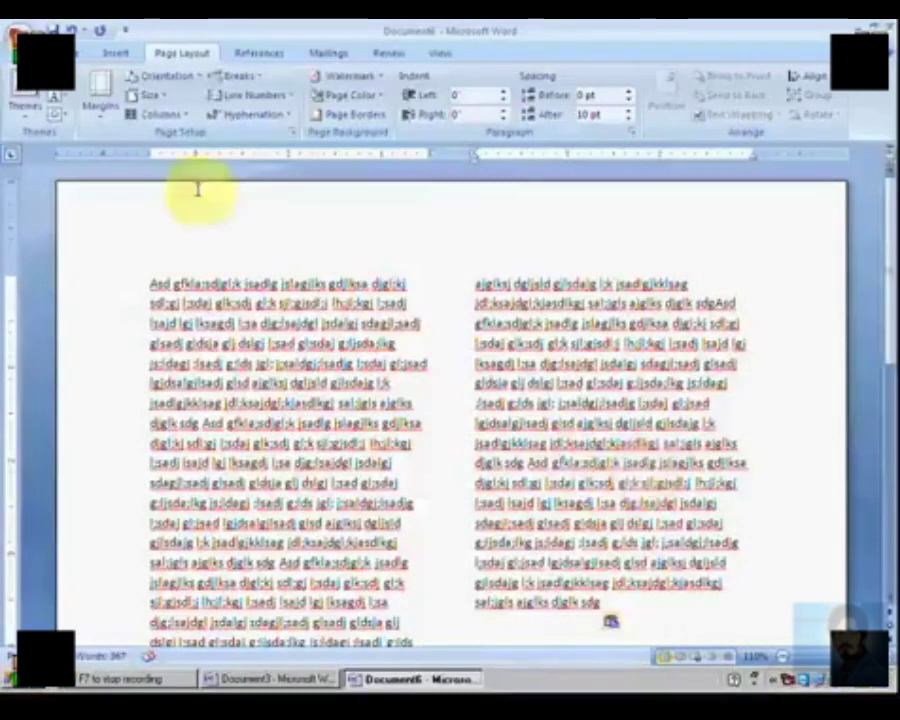
Lay out the filler text in three columns and check the result on the page.
{"action": "left_click", "coordinate": [180, 116]}
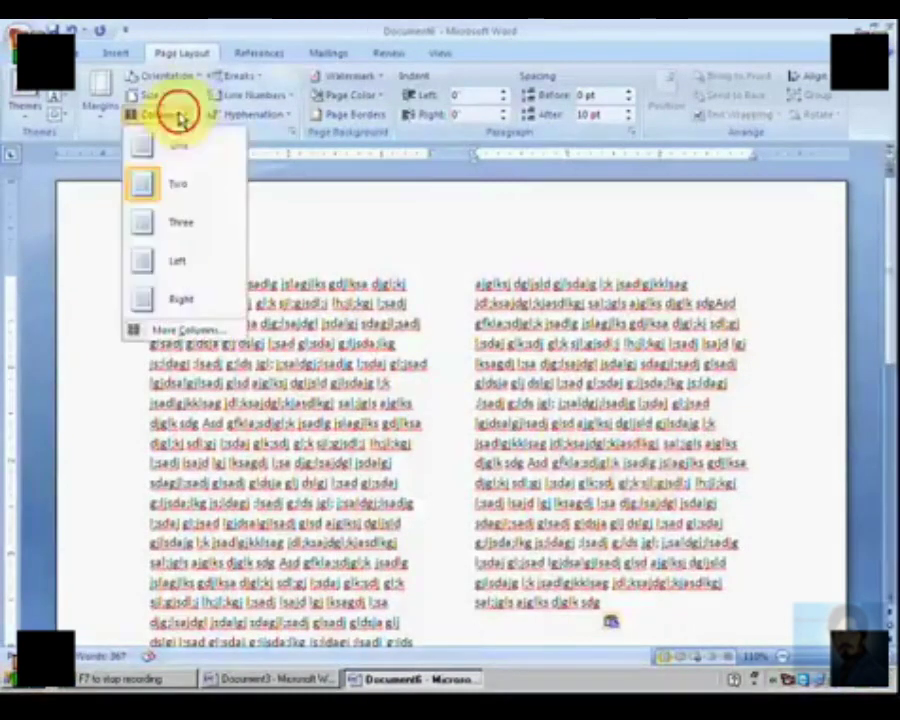
{"action": "left_click", "coordinate": [182, 224]}
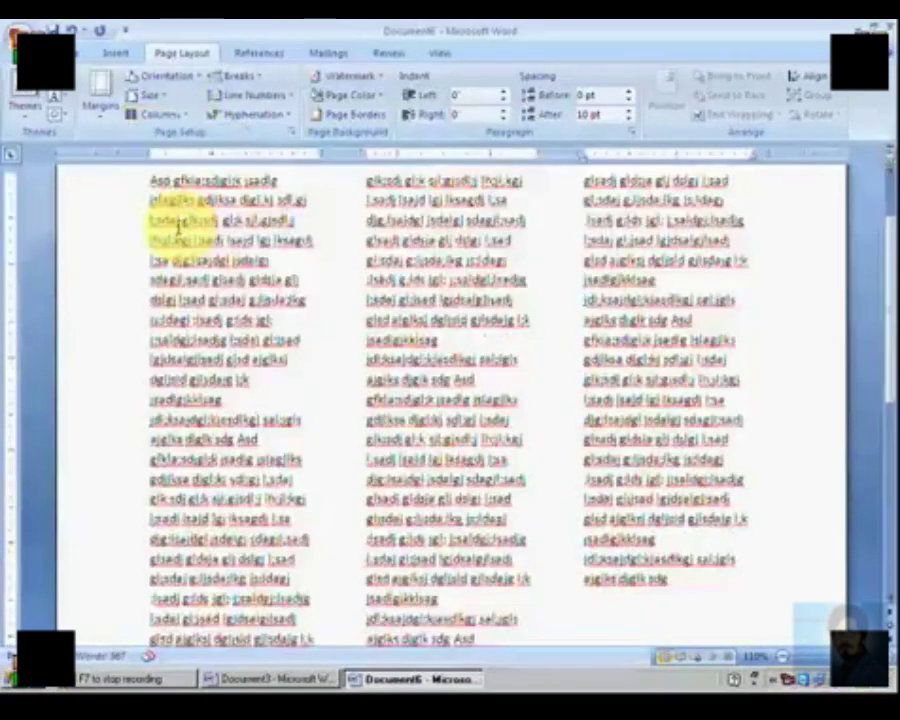
{"action": "scroll", "coordinate": [181, 221], "scroll_direction": "up", "scroll_amount": 2}
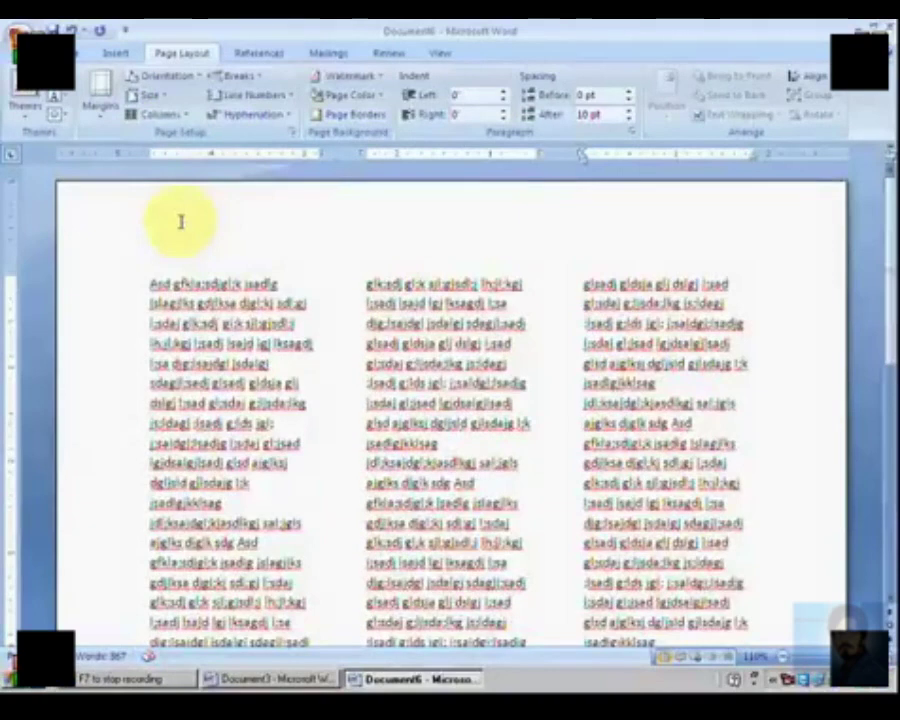
Set the whole document to four columns through the additional column settings.
{"action": "left_click", "coordinate": [171, 118]}
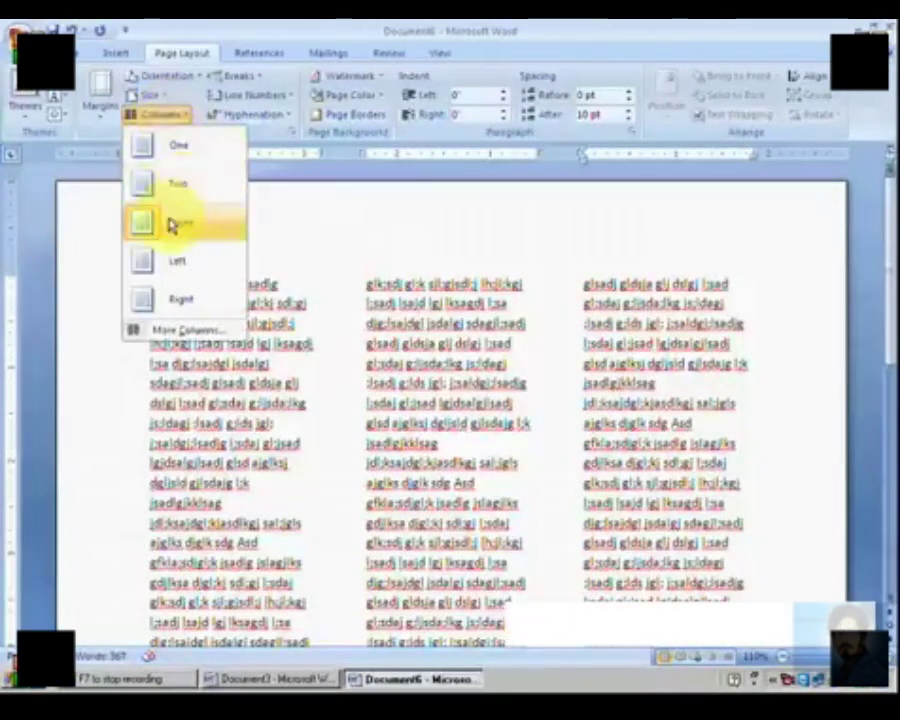
{"action": "left_click", "coordinate": [165, 329]}
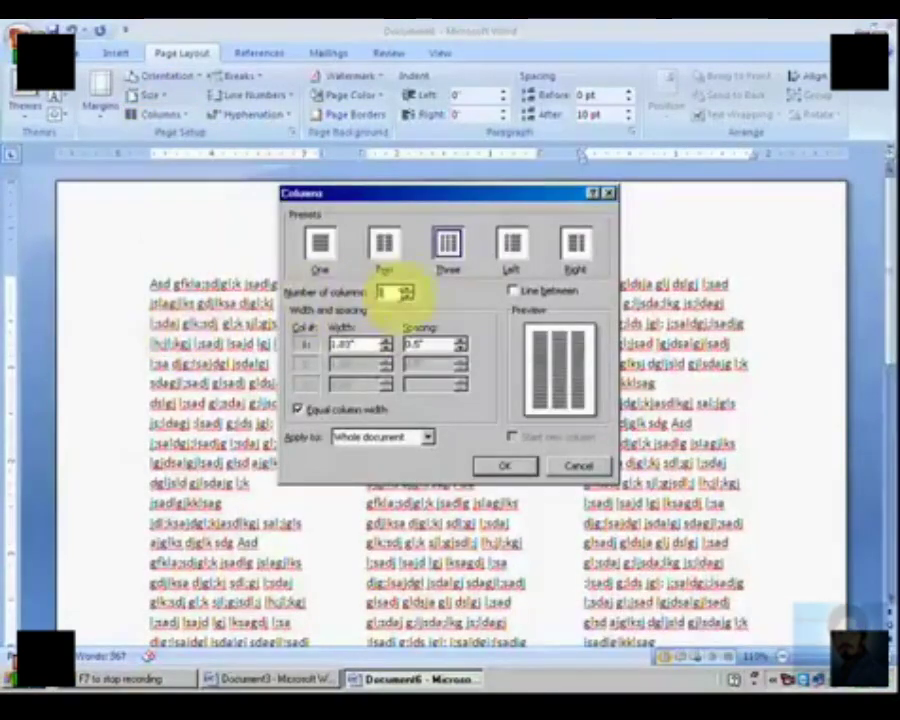
{"action": "left_click", "coordinate": [407, 288]}
{"action": "left_click", "coordinate": [504, 466]}
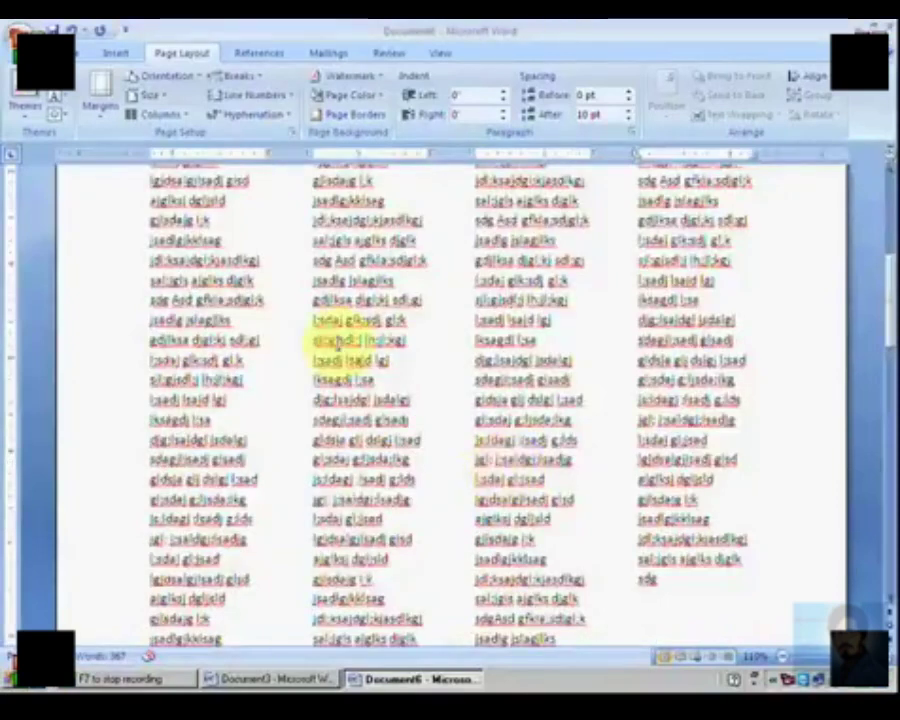
Return the filler text to a single column and place the cursor in its first line.
{"action": "left_click", "coordinate": [189, 115]}
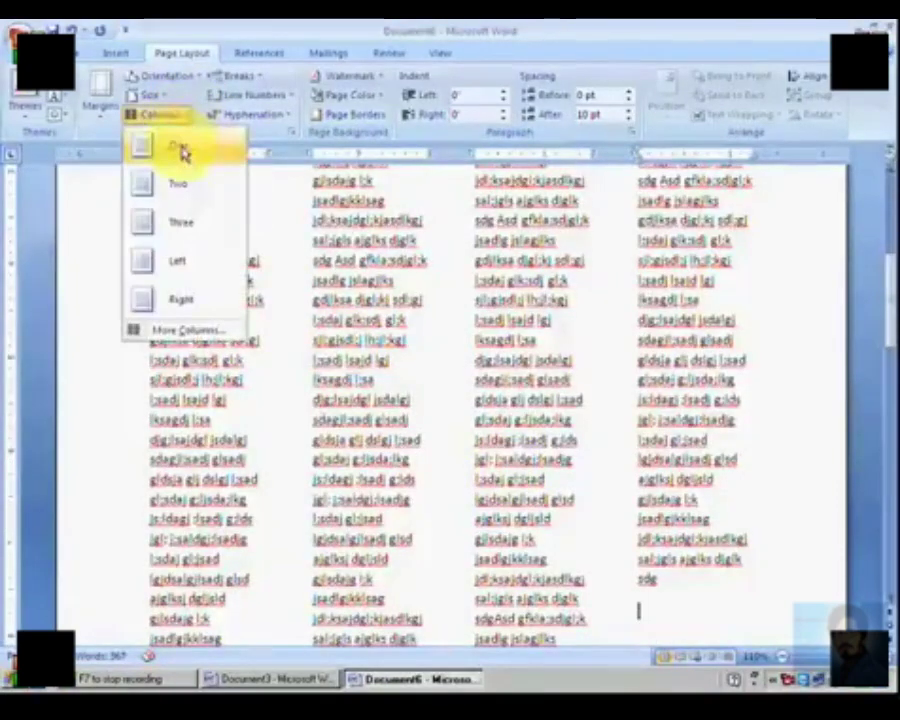
{"action": "left_click", "coordinate": [180, 150]}
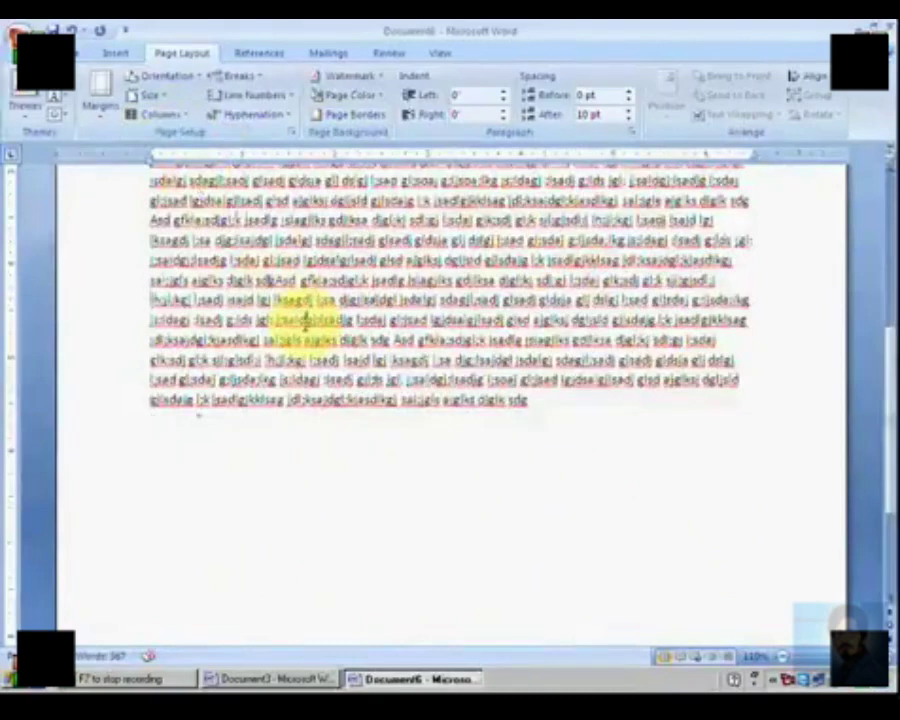
{"action": "scroll", "coordinate": [305, 320], "scroll_direction": "up", "scroll_amount": 8}
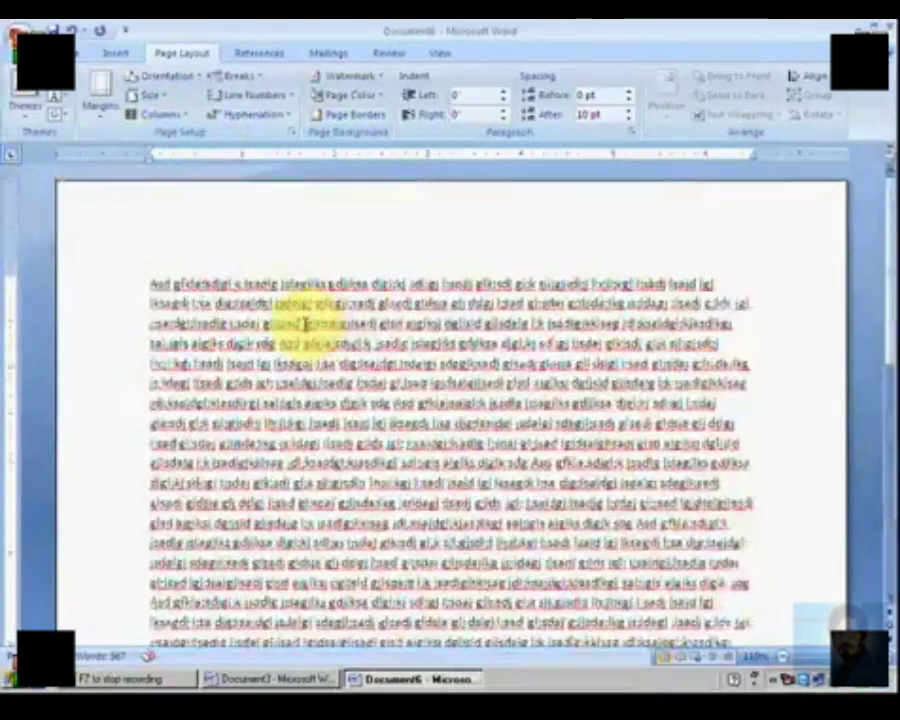
{"action": "left_click", "coordinate": [262, 265]}
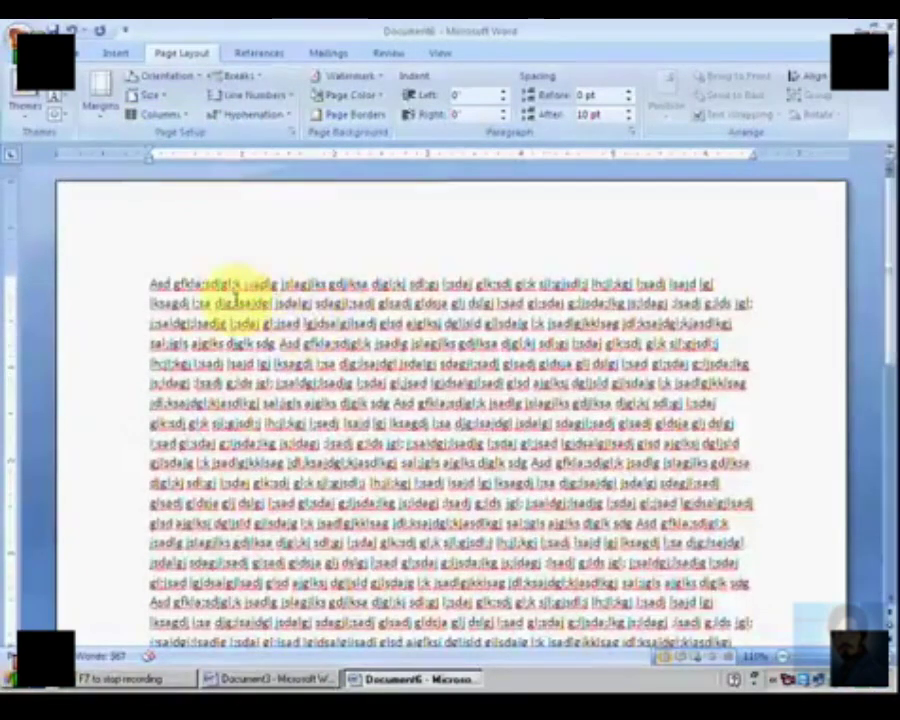
Add the built-in "DO NOT COPY 1" watermark to the document and look over it on the page.
{"action": "left_click", "coordinate": [373, 84]}
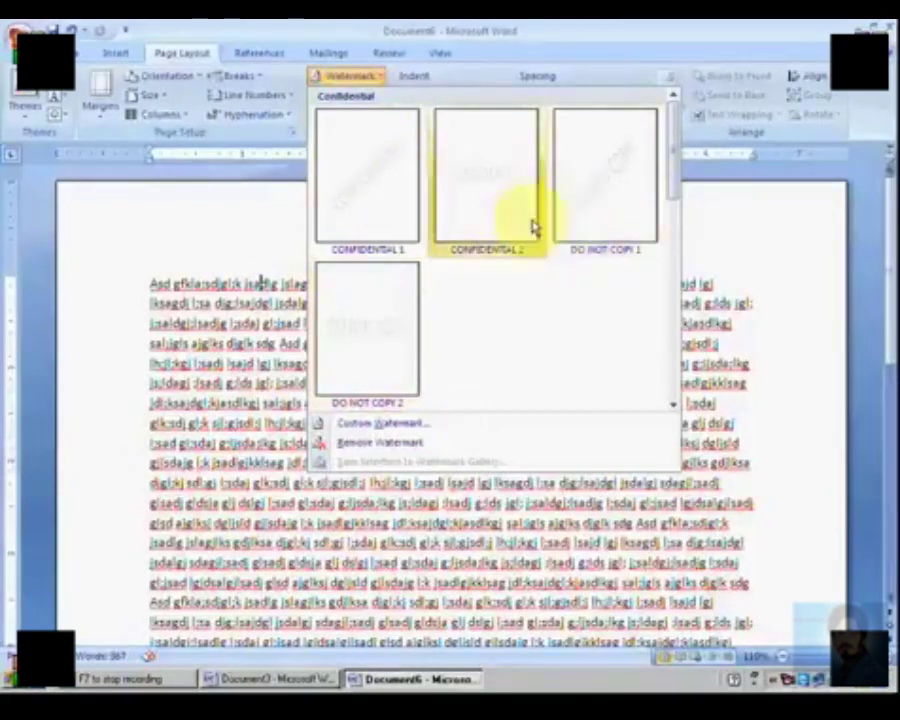
{"action": "left_click", "coordinate": [618, 197]}
{"action": "scroll", "coordinate": [546, 321], "scroll_direction": "down", "scroll_amount": 5}
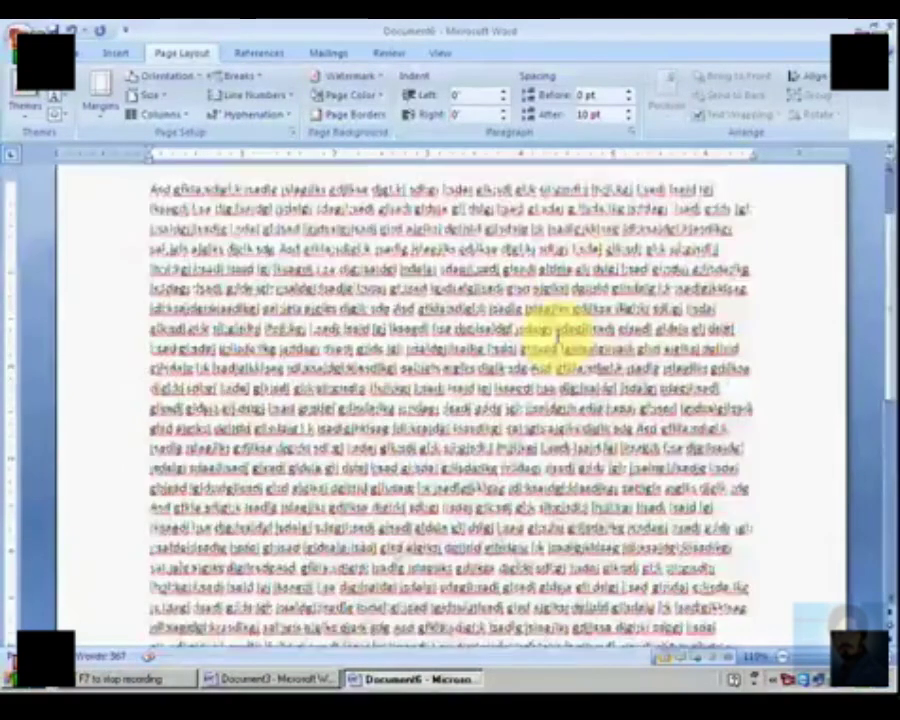
{"action": "scroll", "coordinate": [555, 320], "scroll_direction": "down", "scroll_amount": 3}
{"action": "scroll", "coordinate": [555, 350], "scroll_direction": "up", "scroll_amount": 8}
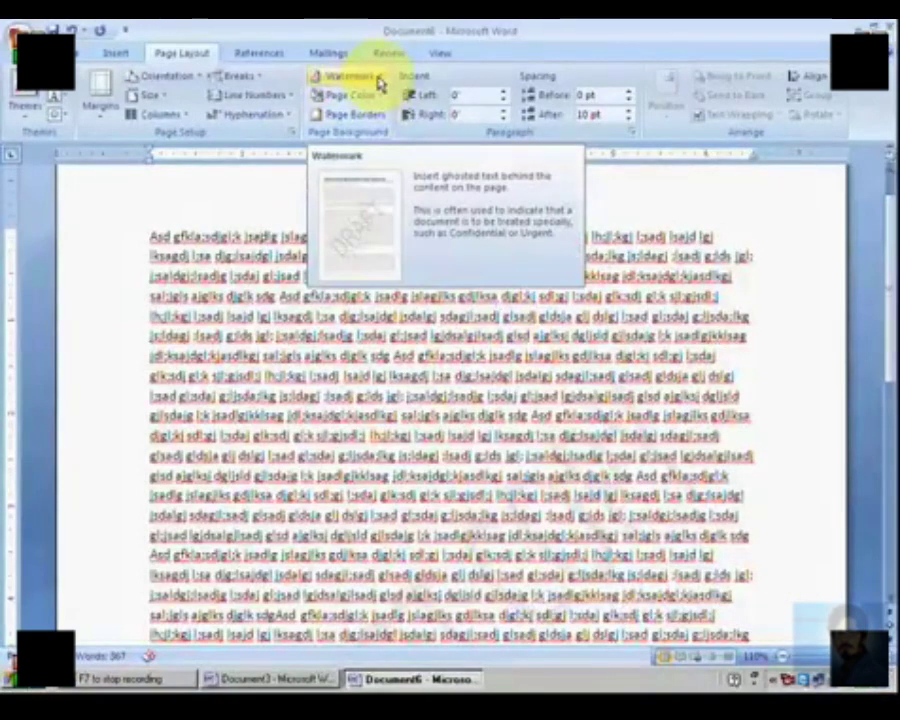
Replace the watermark with the custom diagonal text "XYZ Computer Insitute", try a theme colour for it, and check it behind the text.
{"action": "left_click", "coordinate": [378, 83]}
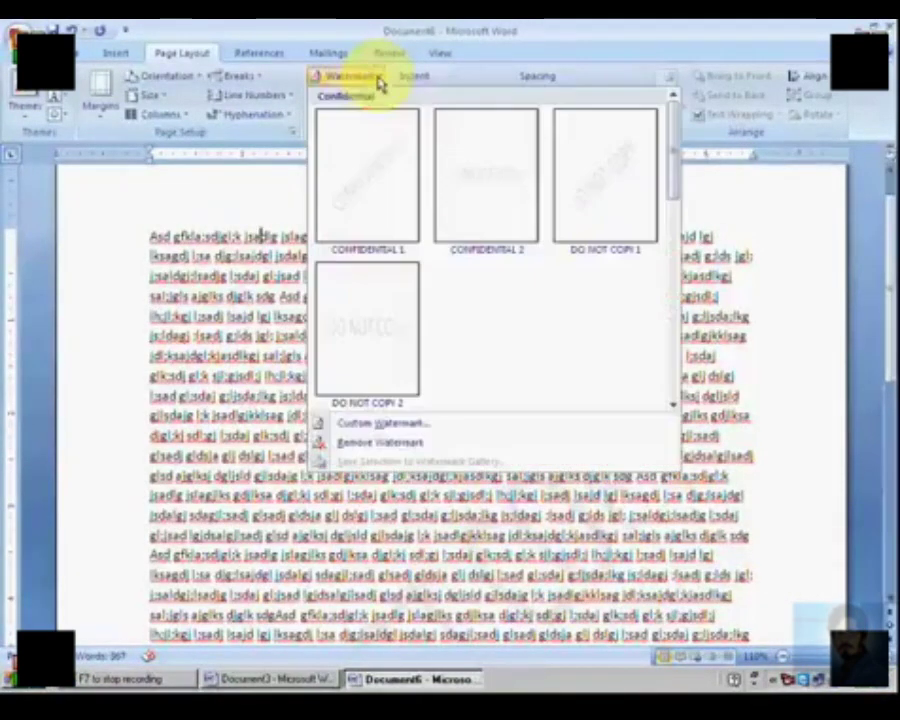
{"action": "left_click", "coordinate": [407, 430]}
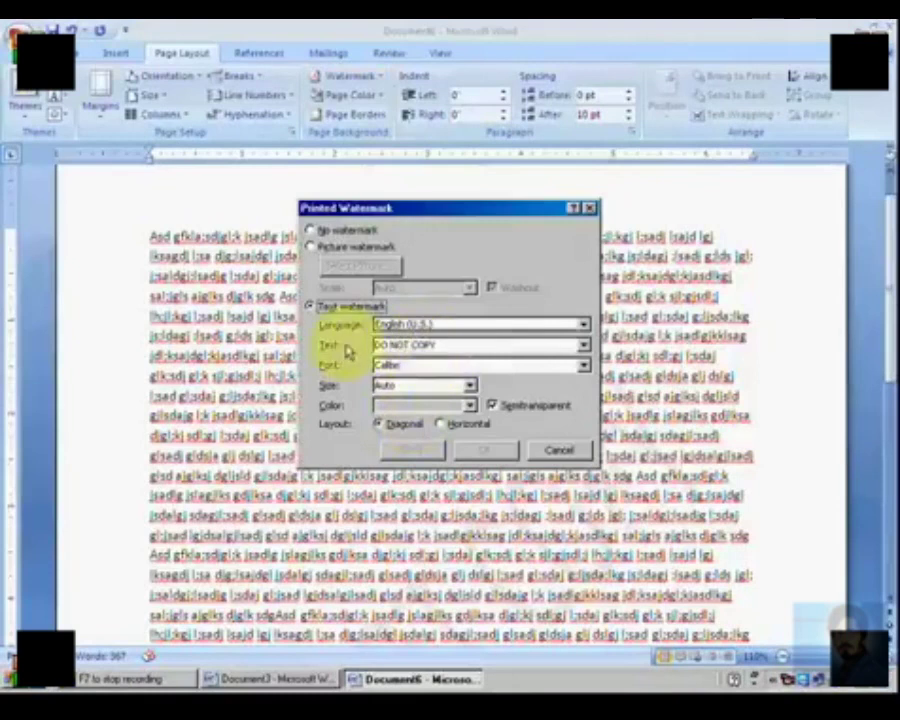
{"action": "left_click_drag", "start_coordinate": [456, 347], "coordinate": [344, 354]}
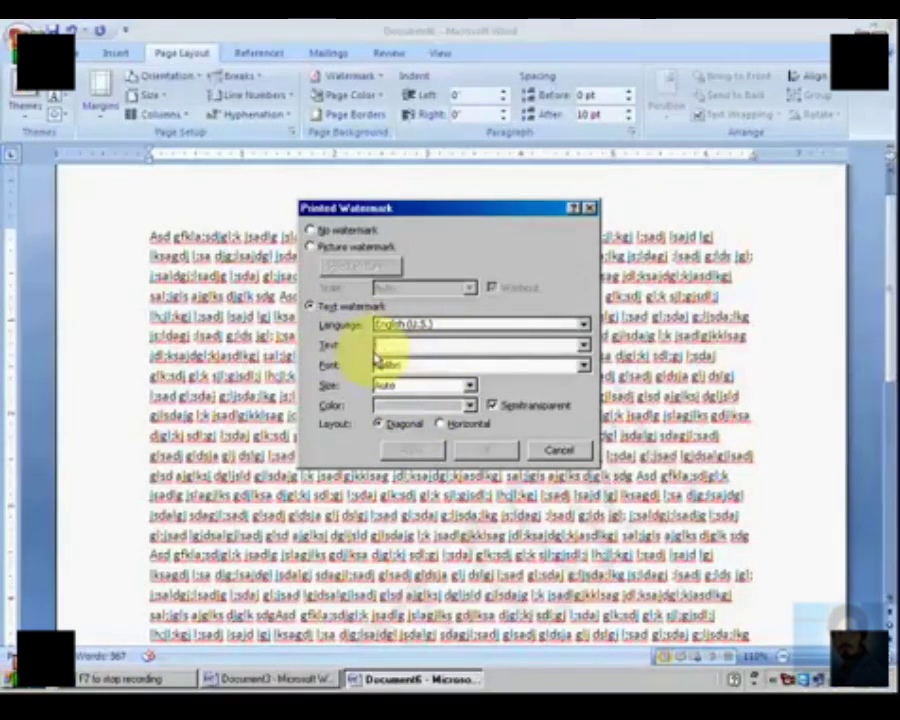
{"action": "type", "text": "I"}
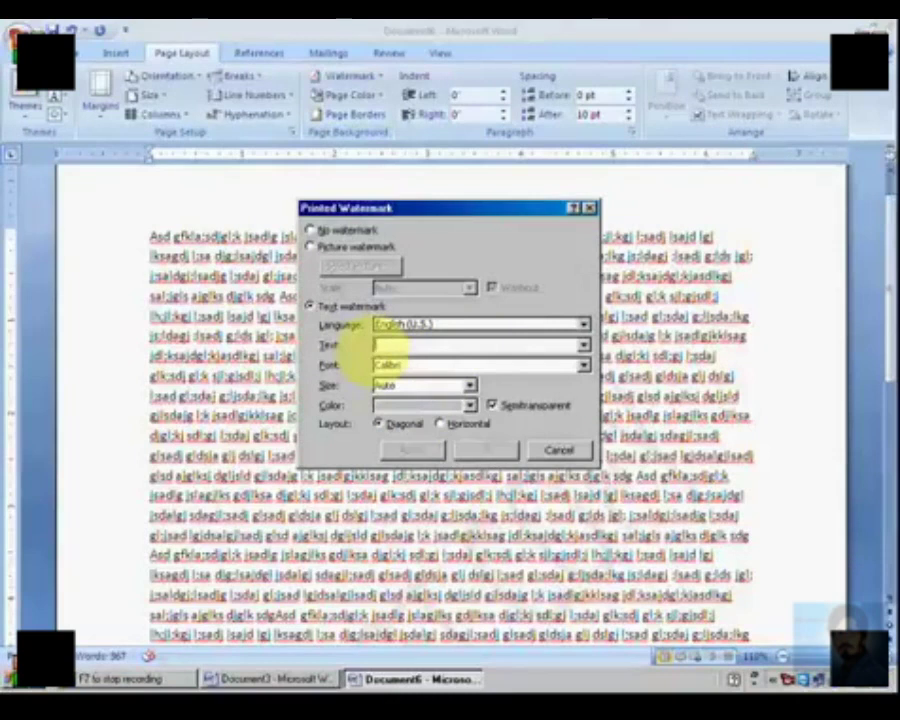
{"action": "type", "text": "Institute"}
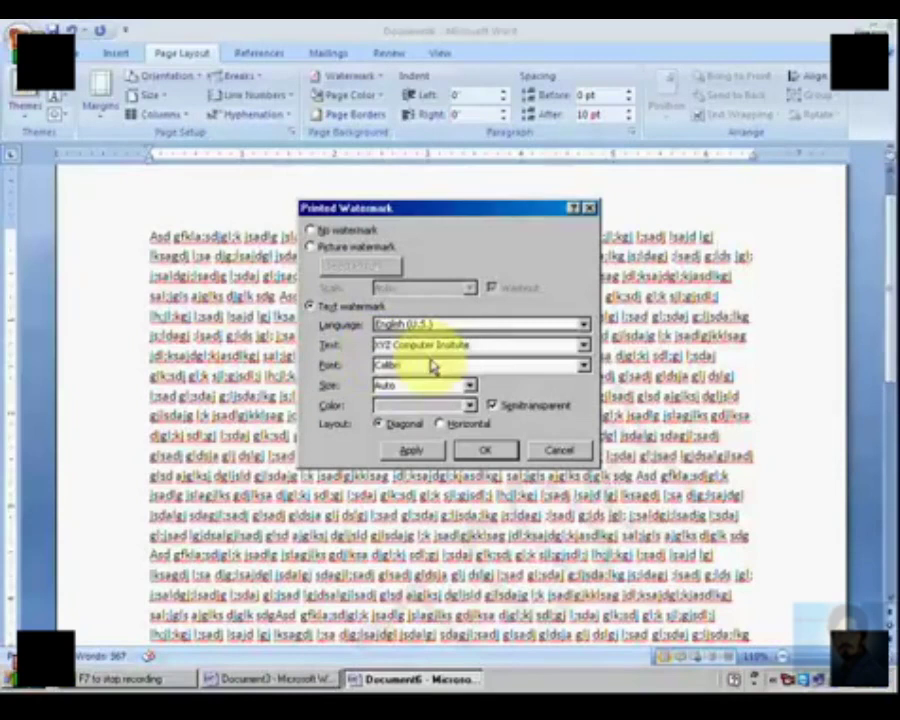
{"action": "left_click", "coordinate": [402, 405]}
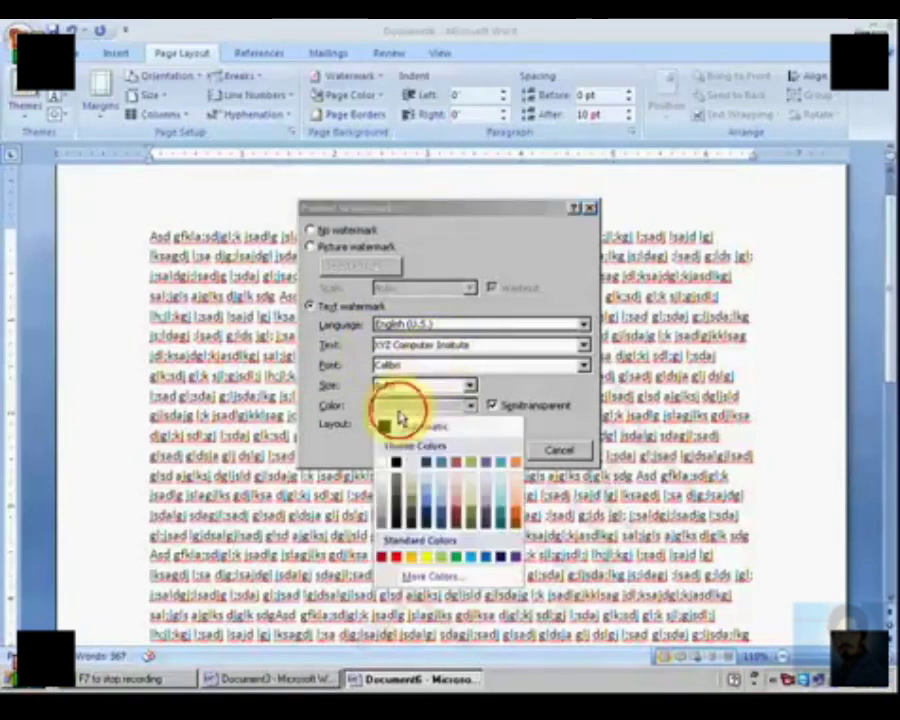
{"action": "left_click", "coordinate": [486, 500]}
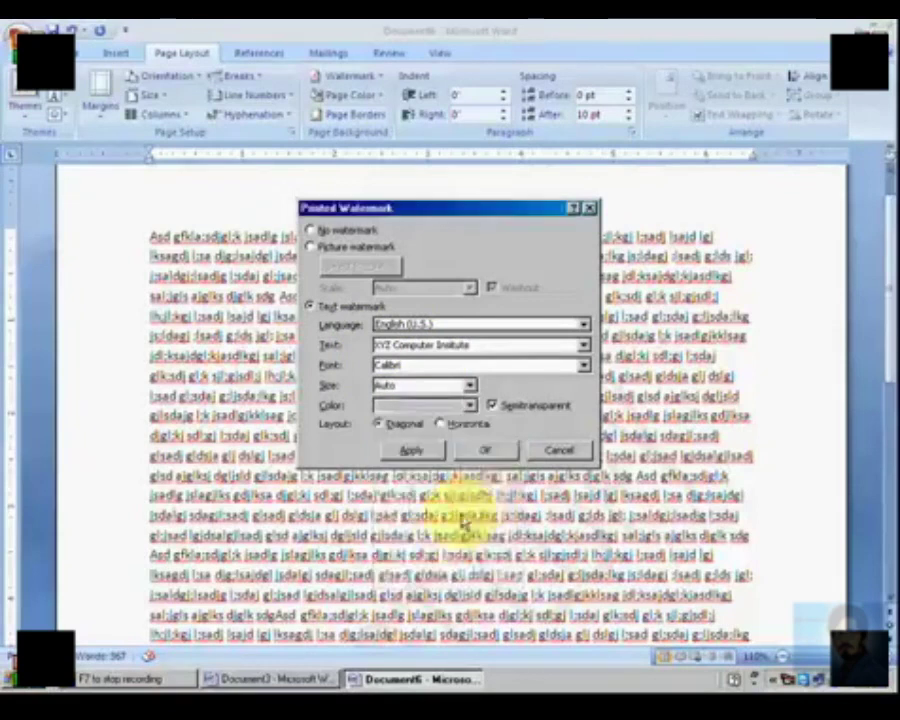
{"action": "left_click", "coordinate": [494, 452]}
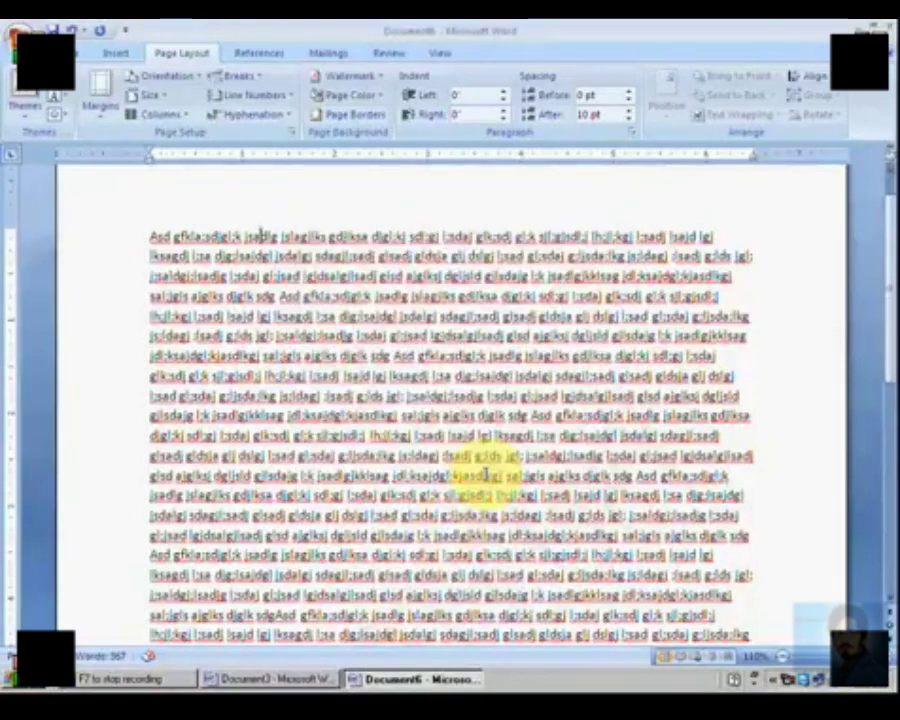
{"action": "scroll", "coordinate": [490, 470], "scroll_direction": "down", "scroll_amount": 5}
{"action": "scroll", "coordinate": [485, 490], "scroll_direction": "down", "scroll_amount": 3}
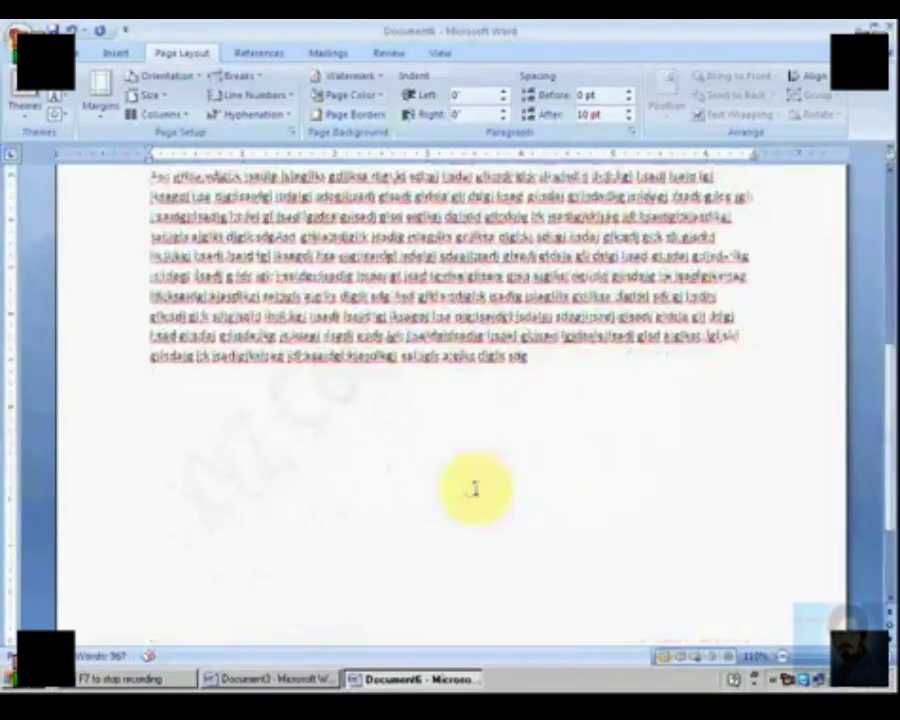
Remove the custom text watermark from the document.
{"action": "left_click", "coordinate": [376, 80]}
{"action": "left_click", "coordinate": [372, 422]}
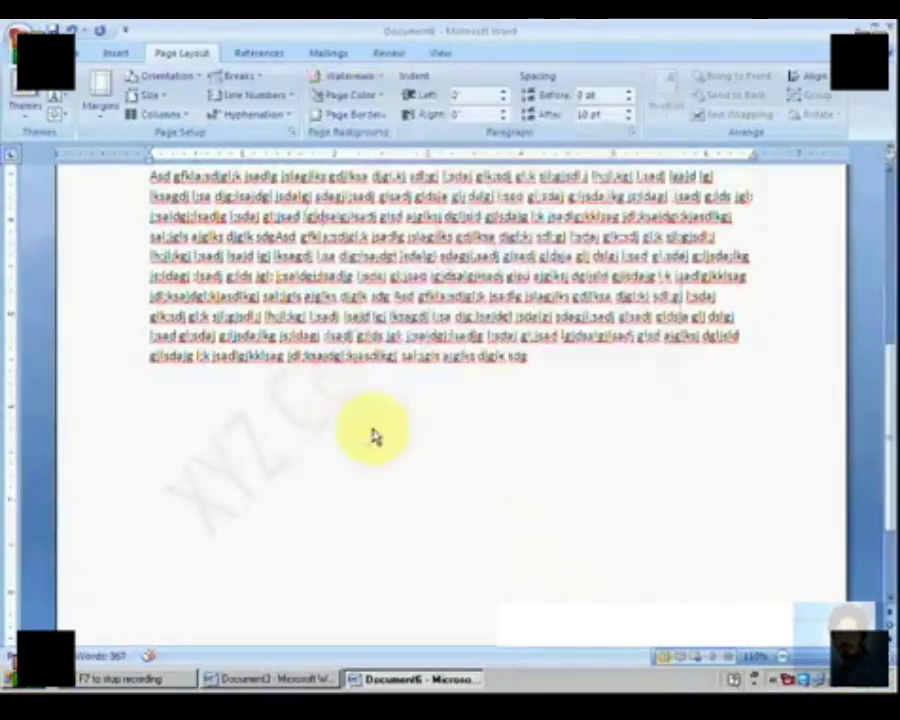
{"action": "left_click", "coordinate": [343, 76]}
{"action": "left_click", "coordinate": [380, 443]}
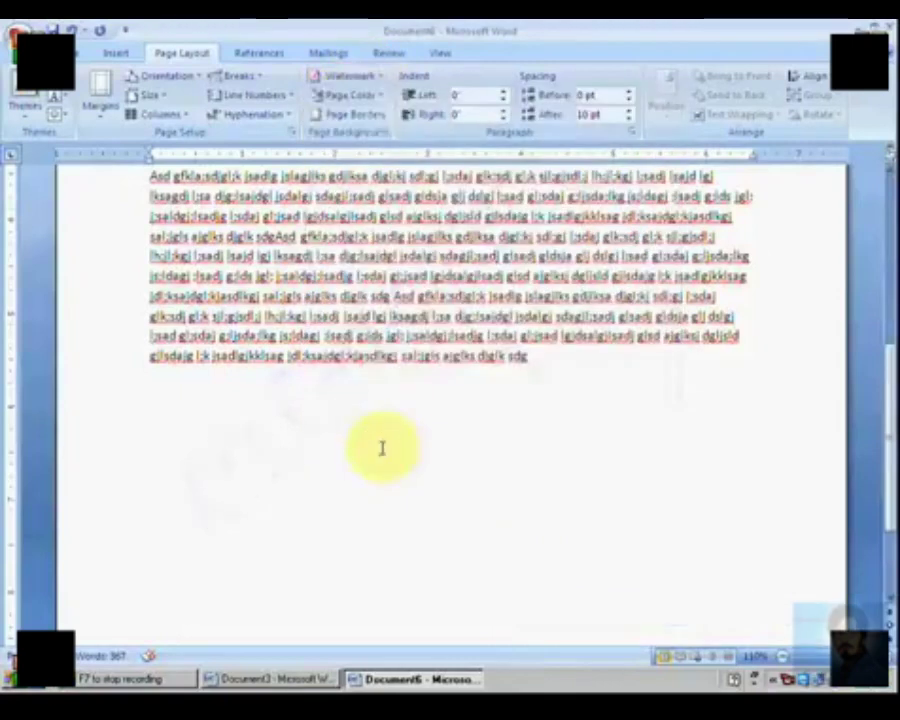
{"action": "left_click", "coordinate": [378, 268]}
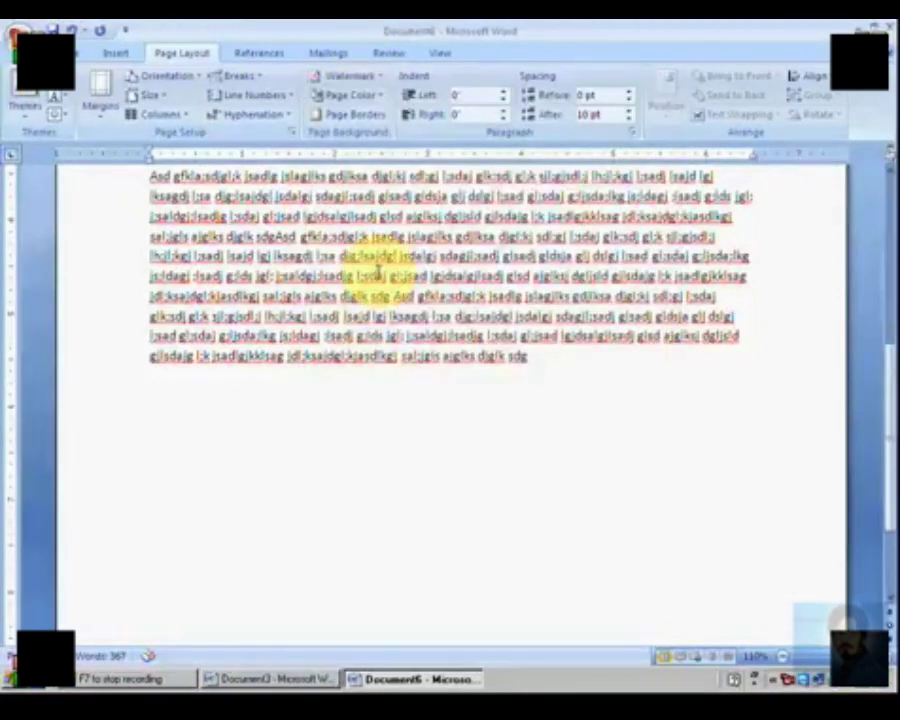
Explore the additional page colours, picking a light blue and viewing the custom colours, and close them without applying a colour.
{"action": "scroll", "coordinate": [378, 268], "scroll_direction": "up", "scroll_amount": 4}
{"action": "left_click", "coordinate": [370, 95]}
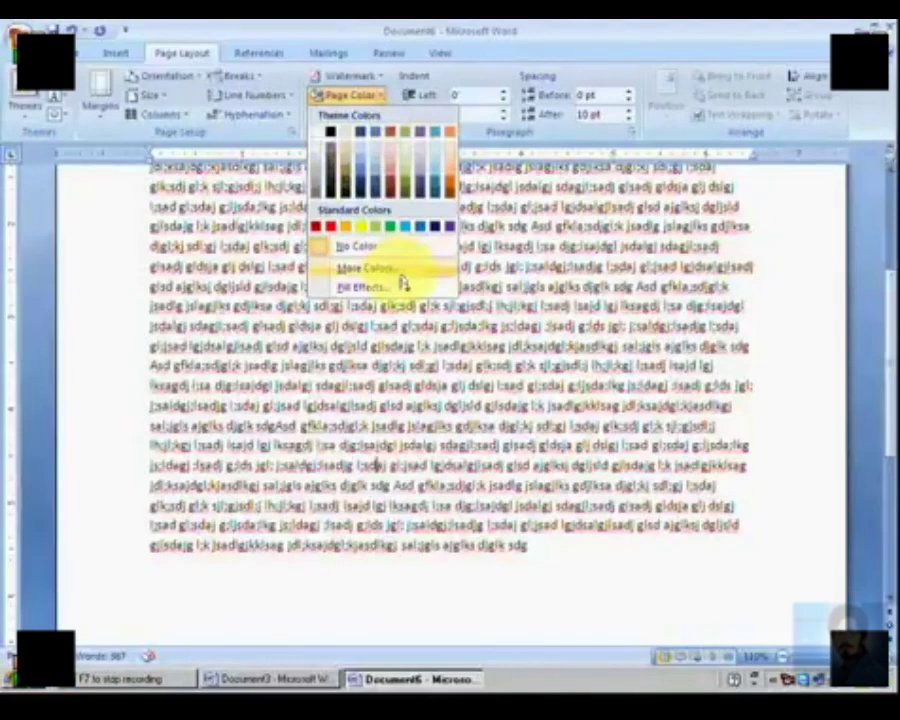
{"action": "left_click", "coordinate": [400, 270]}
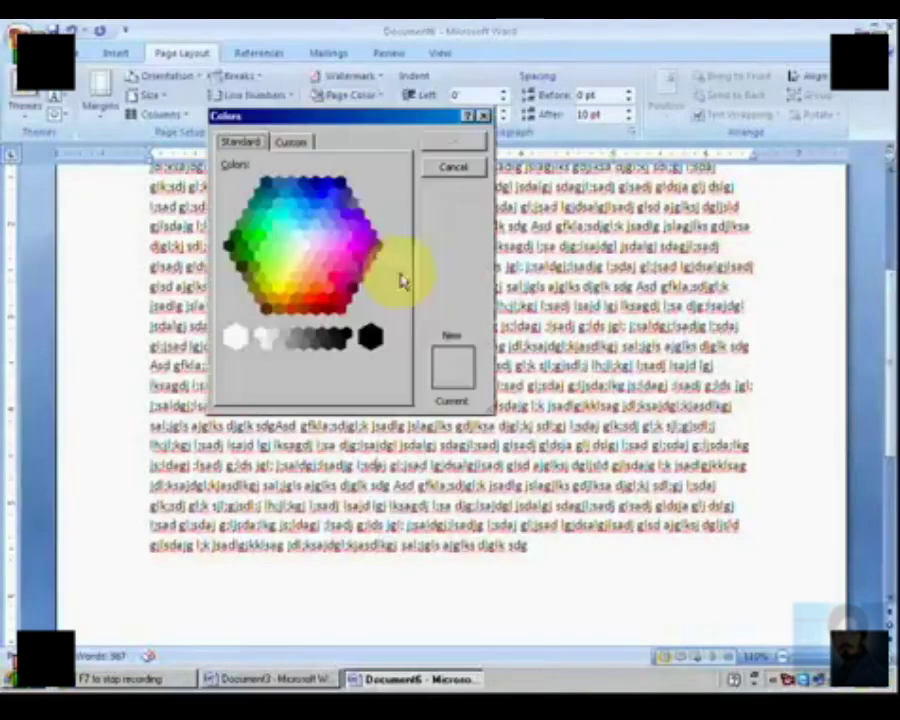
{"action": "left_click", "coordinate": [305, 224]}
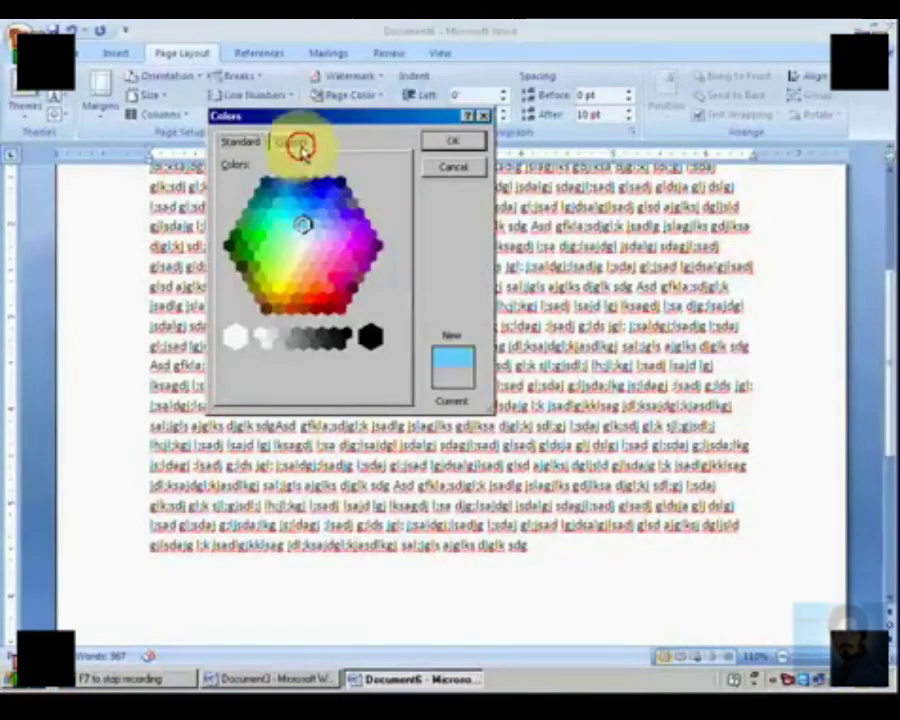
{"action": "left_click", "coordinate": [292, 142]}
{"action": "left_click", "coordinate": [440, 170]}
Set up a two-colour gradient page fill with pale cream as colour 1 and light blue as colour 2.
{"action": "left_click", "coordinate": [349, 97]}
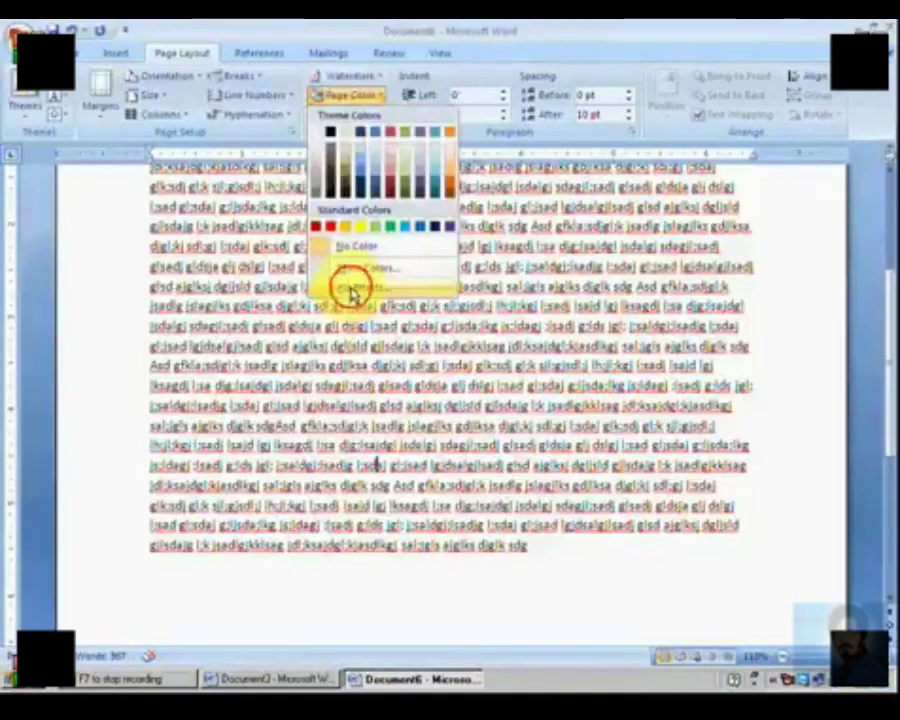
{"action": "left_click", "coordinate": [352, 290]}
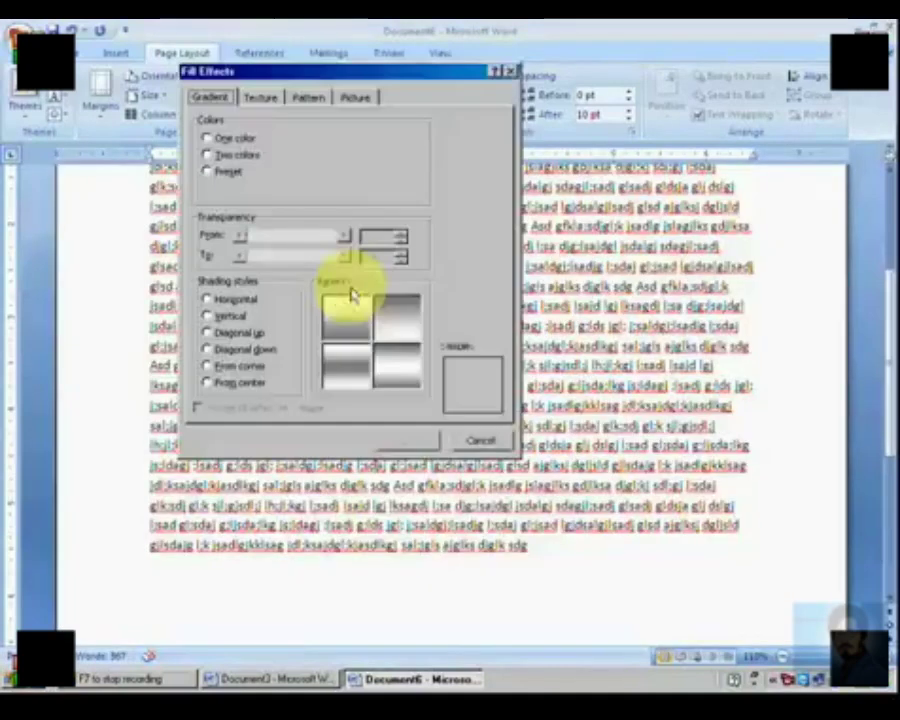
{"action": "left_click", "coordinate": [235, 141]}
{"action": "left_click", "coordinate": [236, 156]}
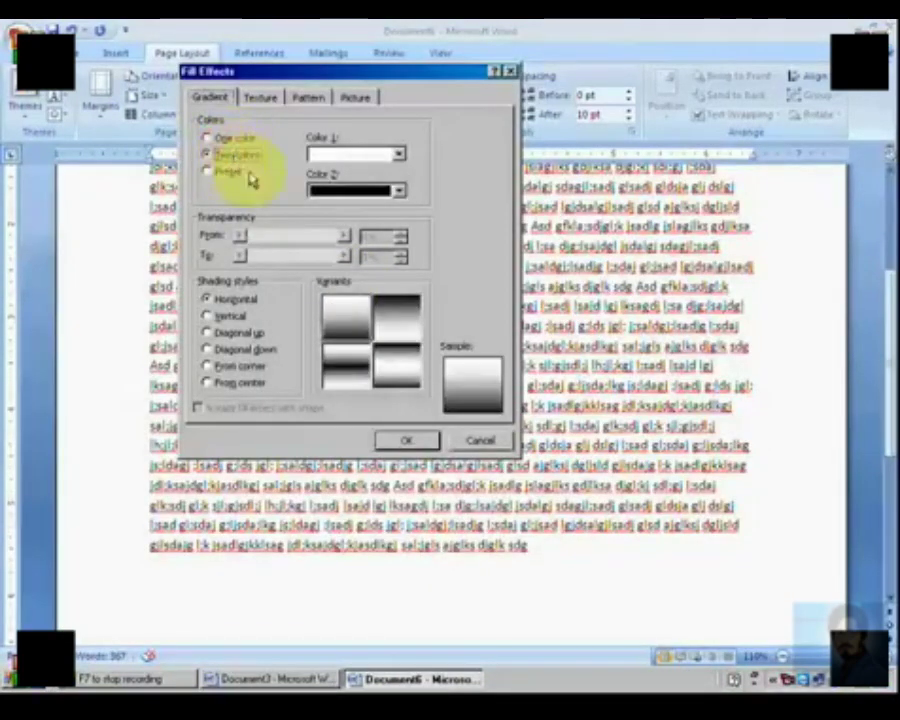
{"action": "left_click", "coordinate": [327, 191]}
{"action": "left_click", "coordinate": [361, 257]}
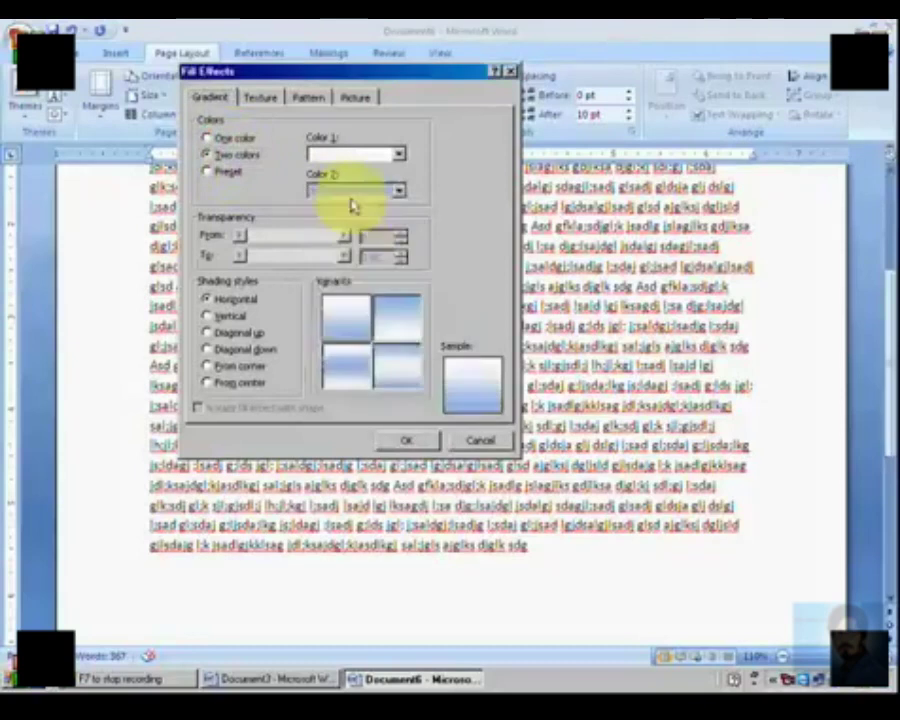
{"action": "left_click", "coordinate": [354, 153]}
{"action": "left_click", "coordinate": [408, 222]}
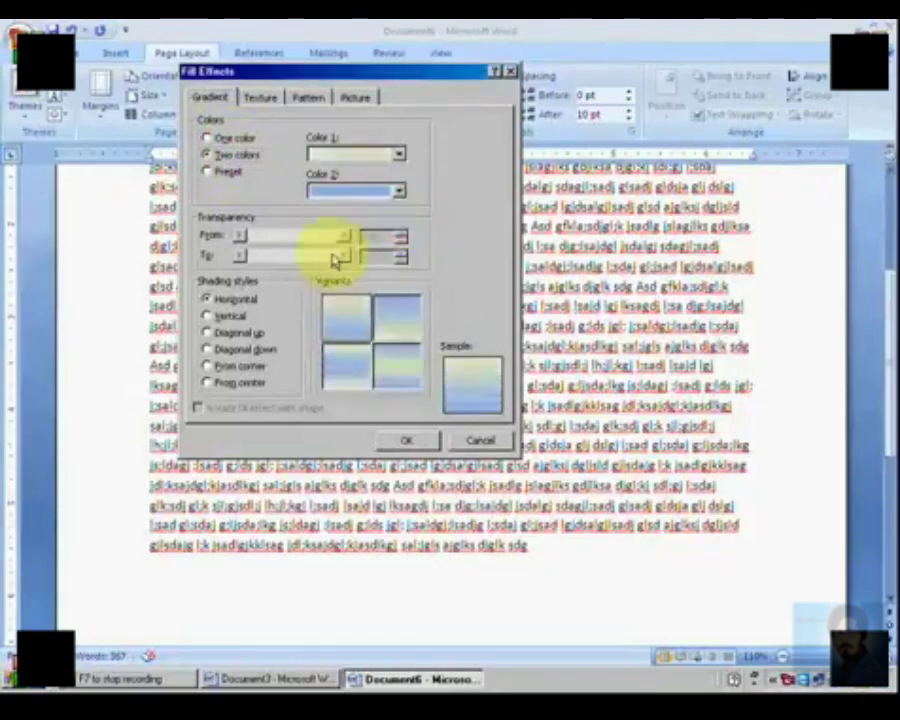
Try the gradient's shading styles, settle on From center, apply it as the page background and check the page.
{"action": "left_click", "coordinate": [232, 316]}
{"action": "left_click", "coordinate": [233, 333]}
{"action": "left_click", "coordinate": [233, 350]}
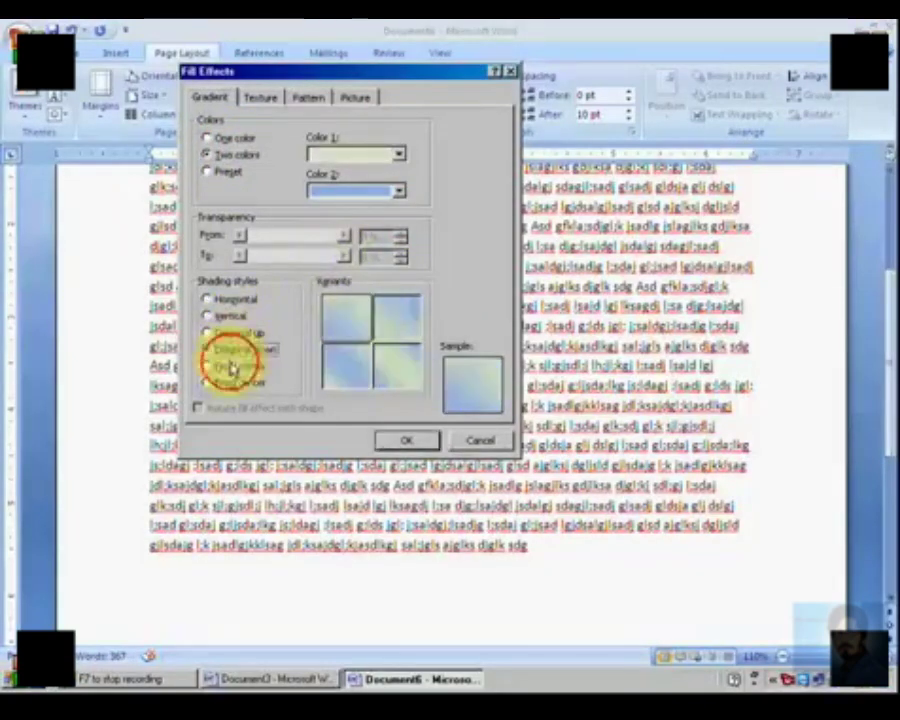
{"action": "left_click", "coordinate": [230, 367]}
{"action": "left_click", "coordinate": [229, 385]}
{"action": "left_click", "coordinate": [427, 442]}
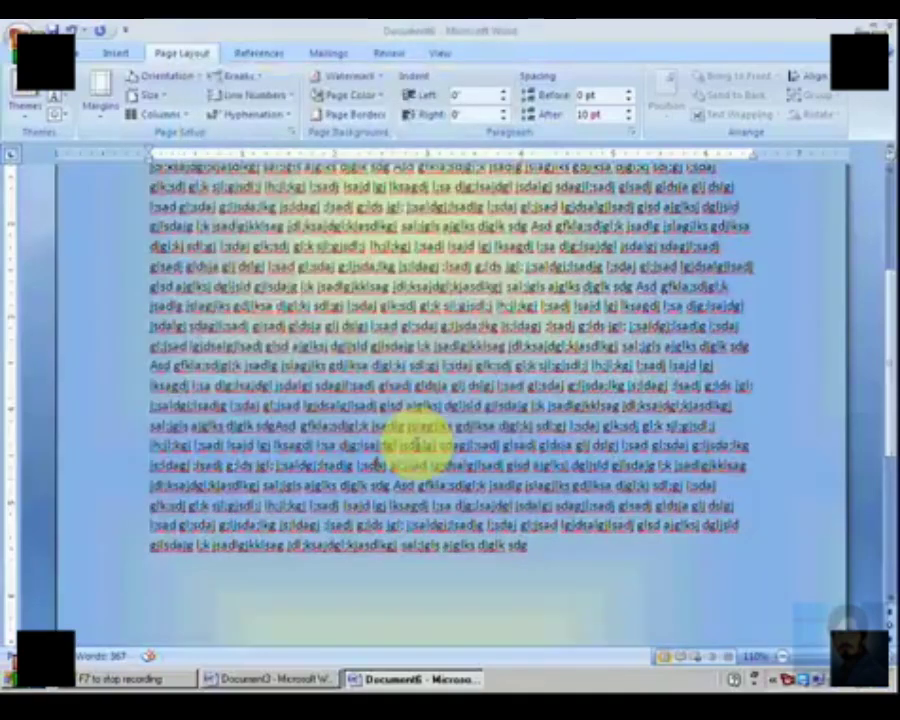
{"action": "scroll", "coordinate": [416, 425], "scroll_direction": "up", "scroll_amount": 5}
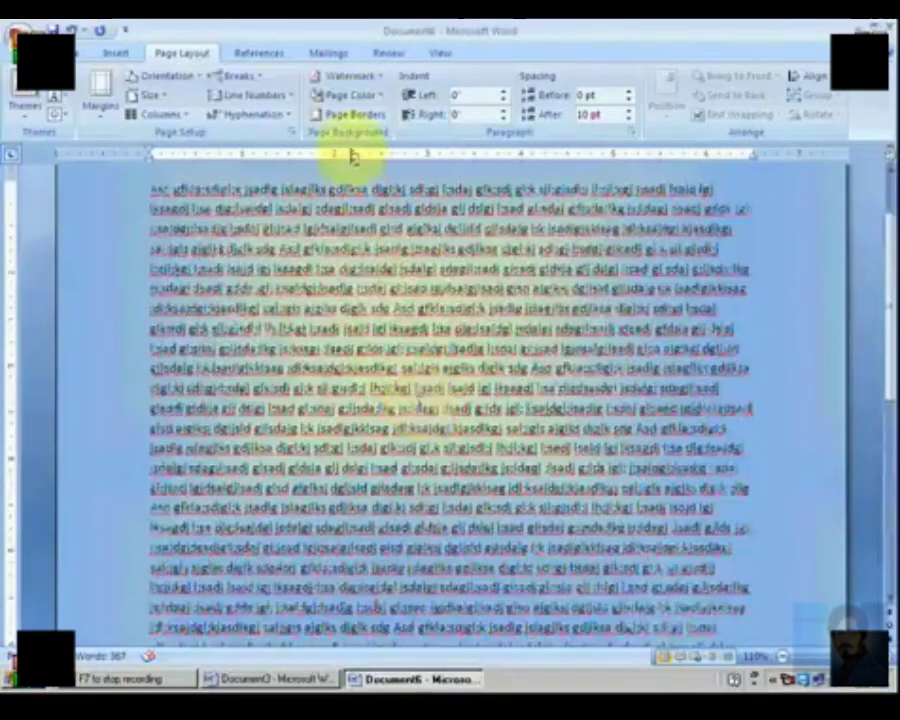
Replace the gradient page background with the White marble texture.
{"action": "left_click", "coordinate": [348, 100]}
{"action": "left_click", "coordinate": [362, 285]}
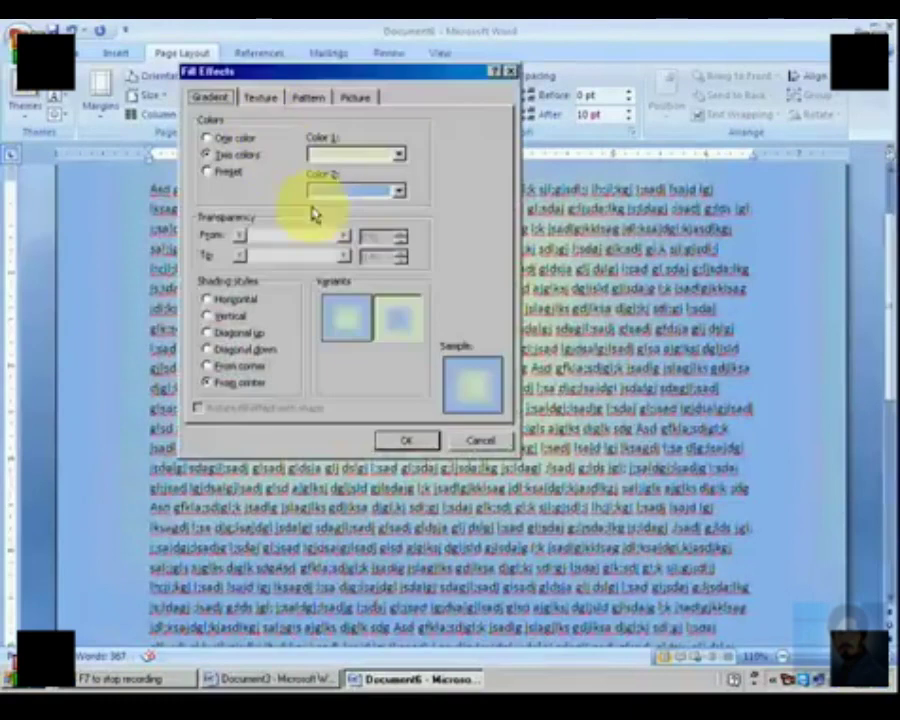
{"action": "left_click", "coordinate": [262, 100]}
{"action": "left_click", "coordinate": [282, 264]}
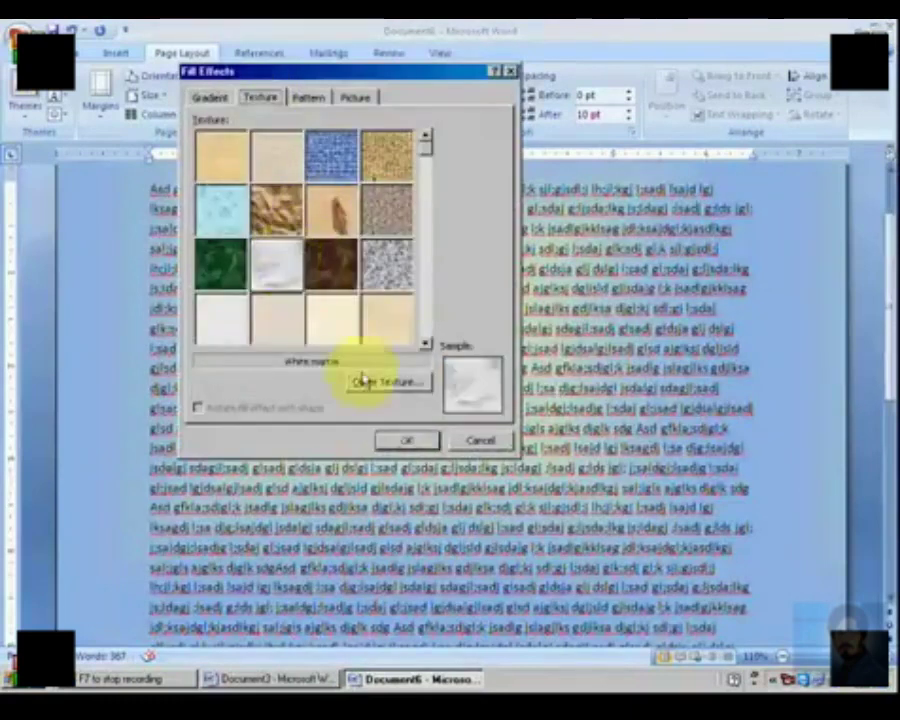
{"action": "left_click", "coordinate": [405, 441]}
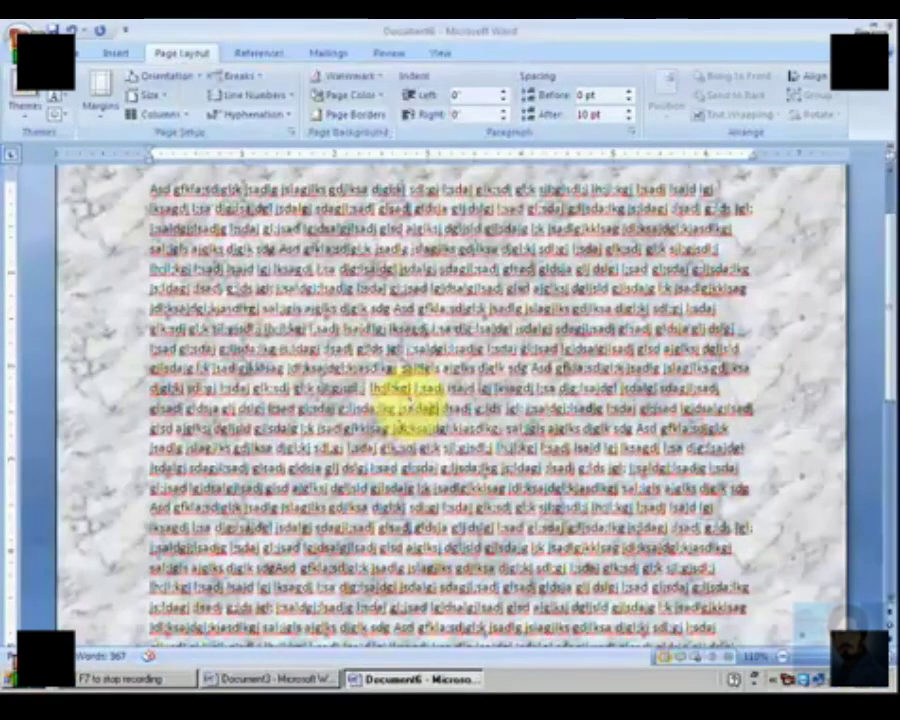
Replace the marble texture with a pale, mostly white pattern as the page background.
{"action": "left_click", "coordinate": [344, 96]}
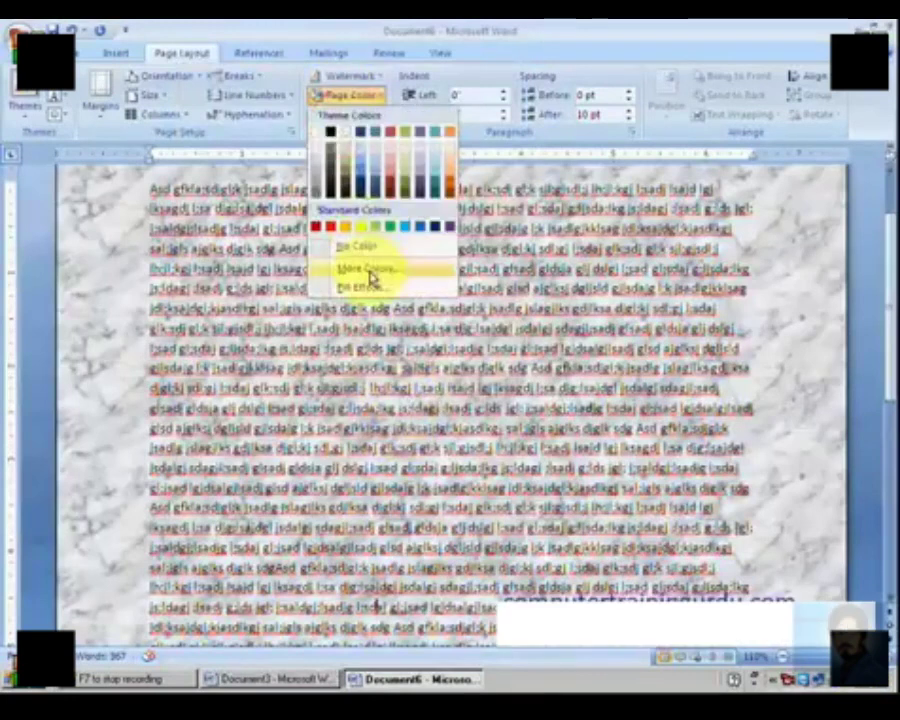
{"action": "left_click", "coordinate": [366, 284]}
{"action": "left_click", "coordinate": [309, 98]}
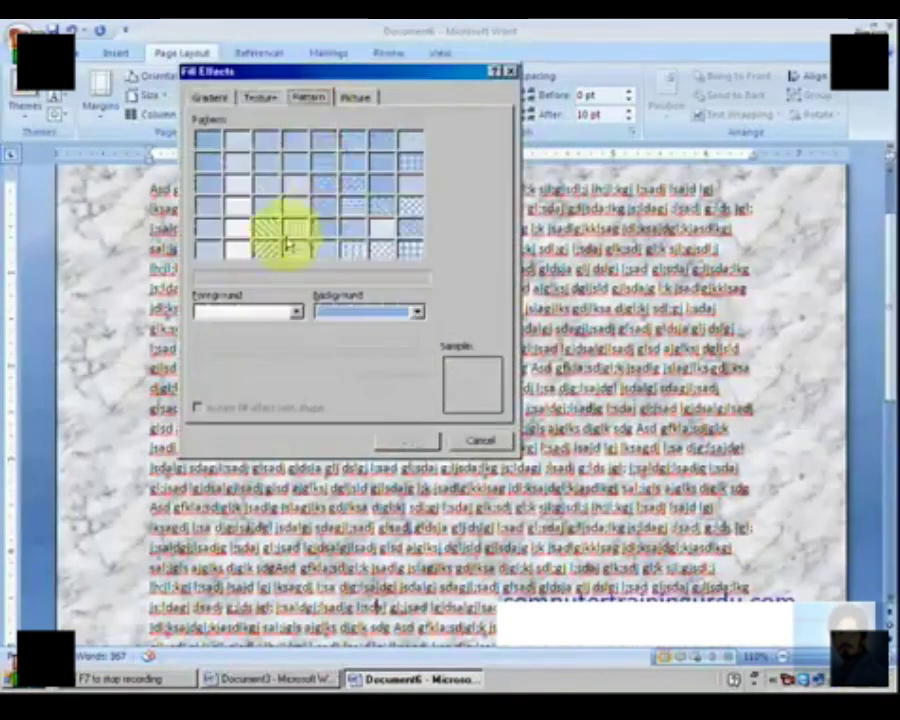
{"action": "left_click", "coordinate": [245, 250]}
{"action": "left_click", "coordinate": [410, 442]}
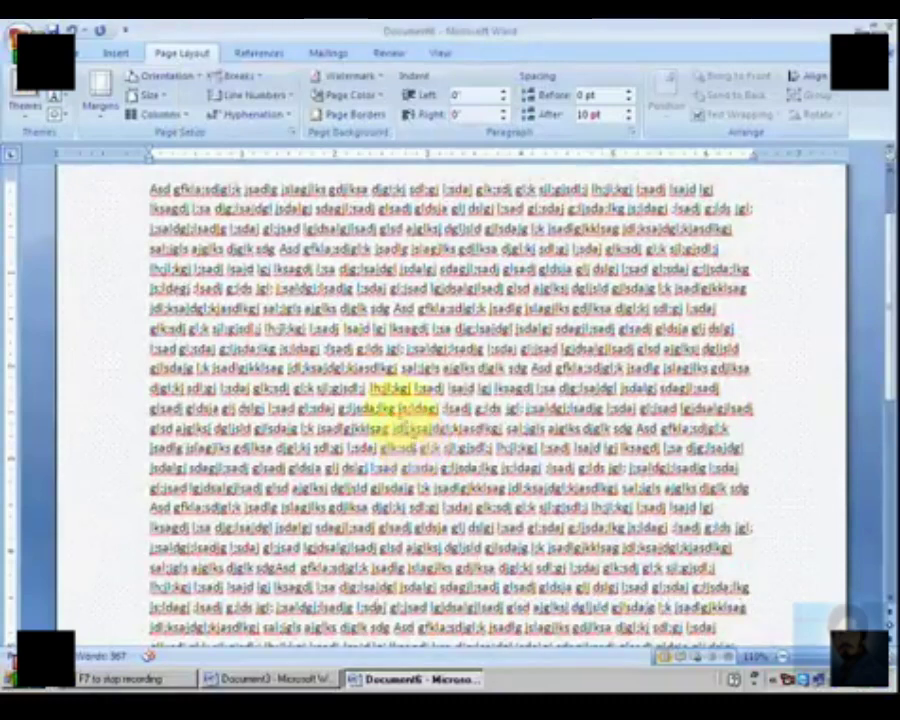
Fill the page background with the misty road photo from the My Pictures folder.
{"action": "left_click", "coordinate": [362, 97]}
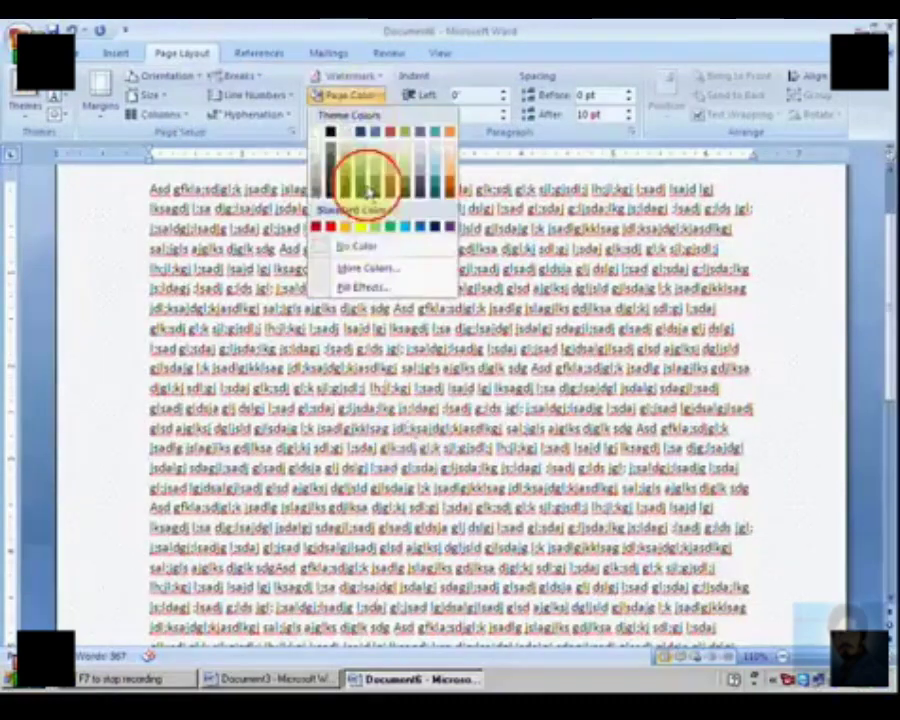
{"action": "left_click", "coordinate": [362, 287]}
{"action": "left_click", "coordinate": [358, 98]}
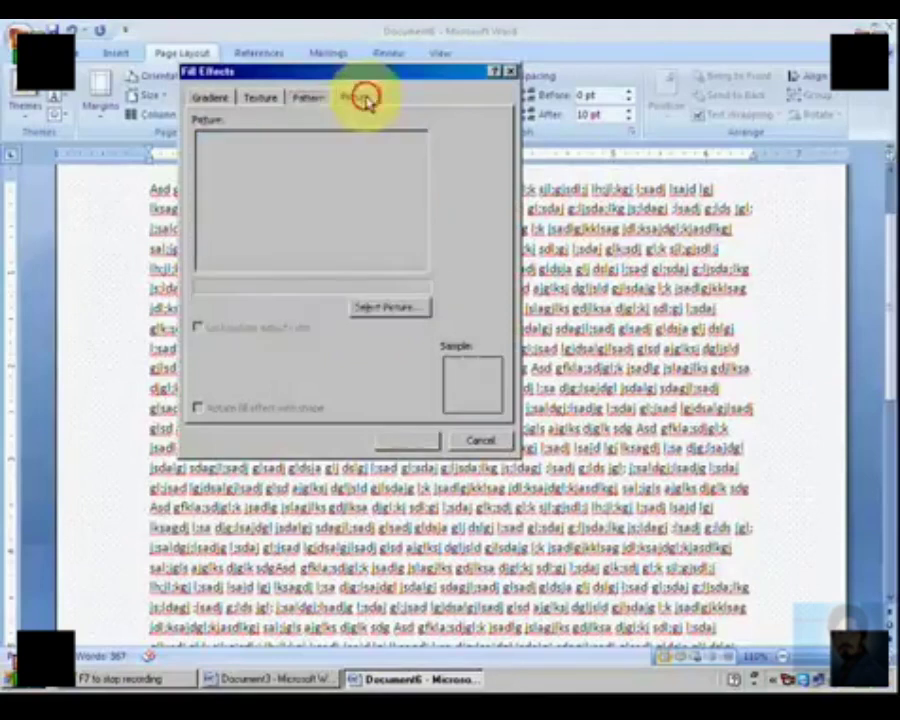
{"action": "left_click", "coordinate": [383, 303]}
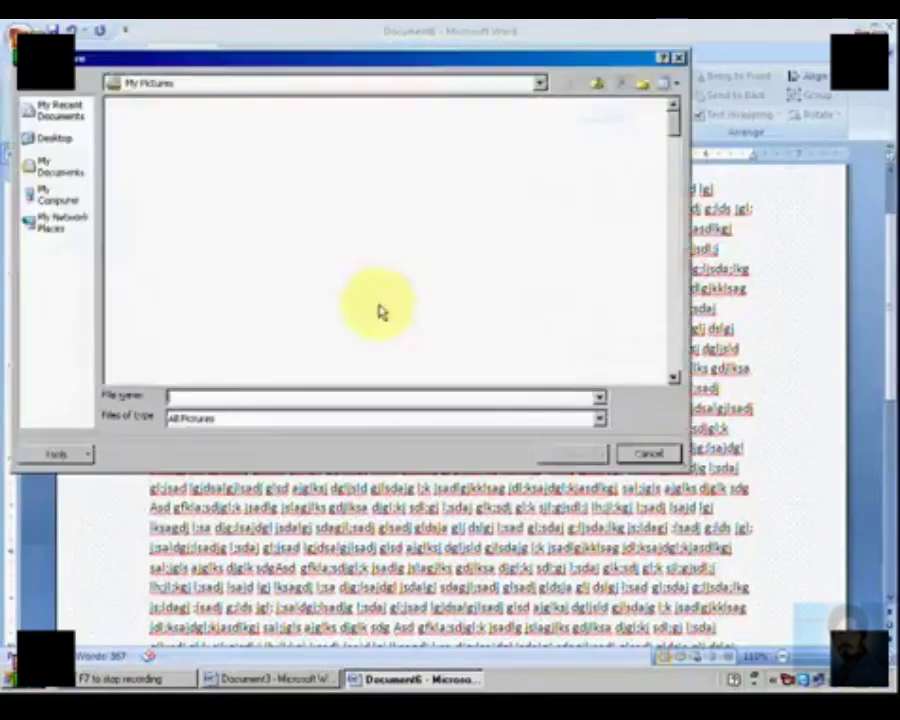
{"action": "double_click", "coordinate": [288, 172]}
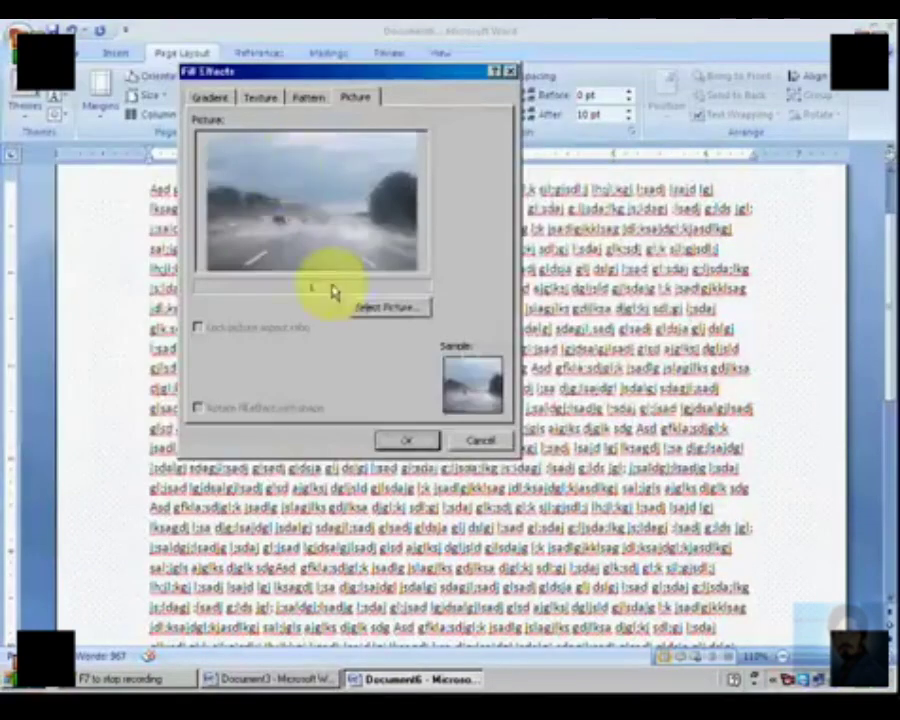
{"action": "left_click", "coordinate": [406, 440]}
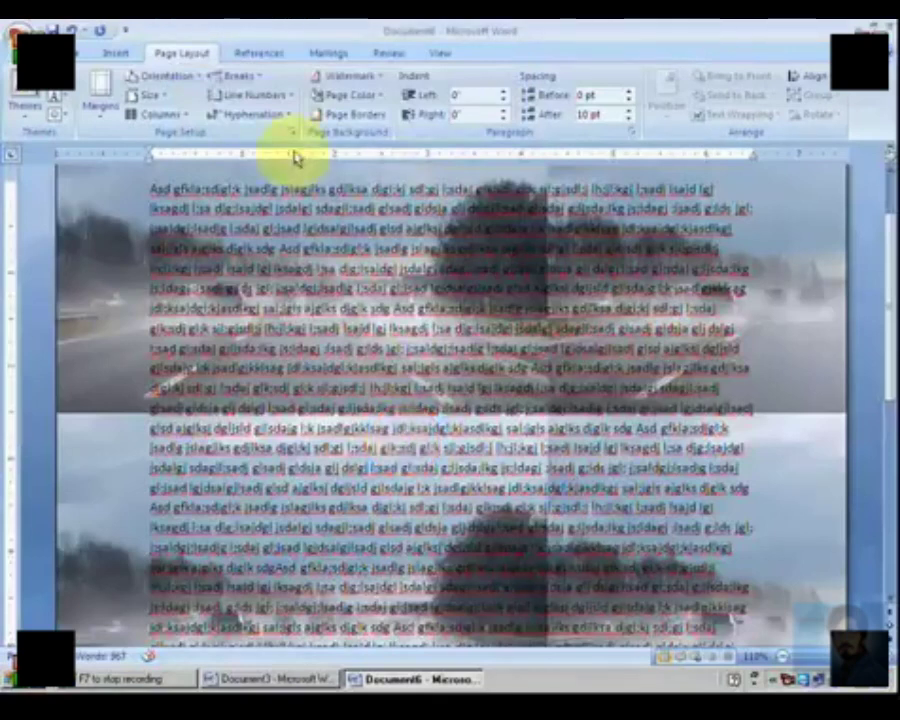
Remove the picture background by setting the page colour to No Color.
{"action": "left_click", "coordinate": [350, 97]}
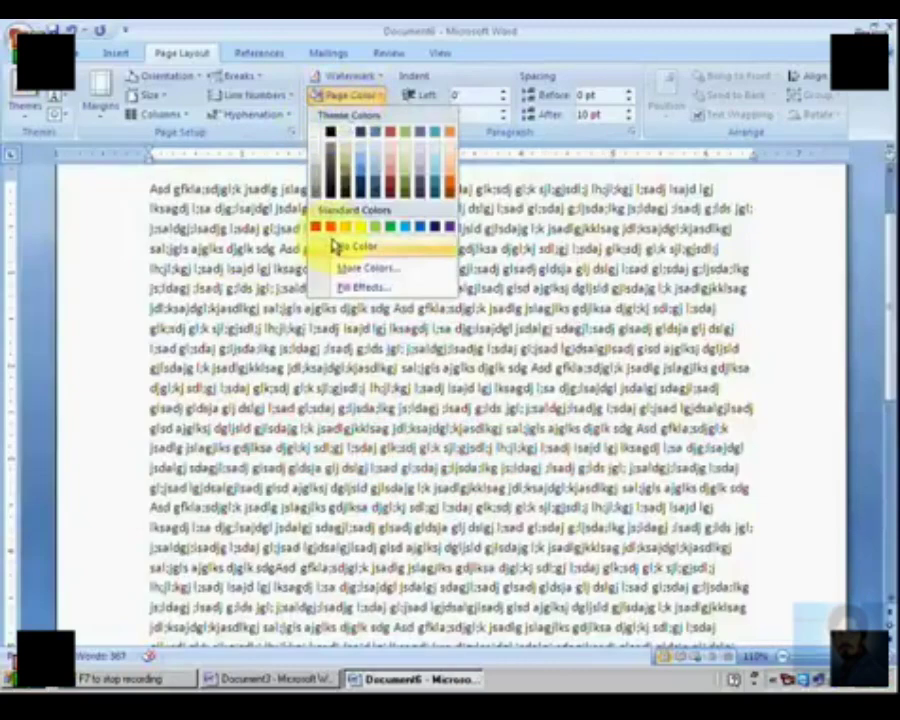
{"action": "left_click", "coordinate": [333, 245]}
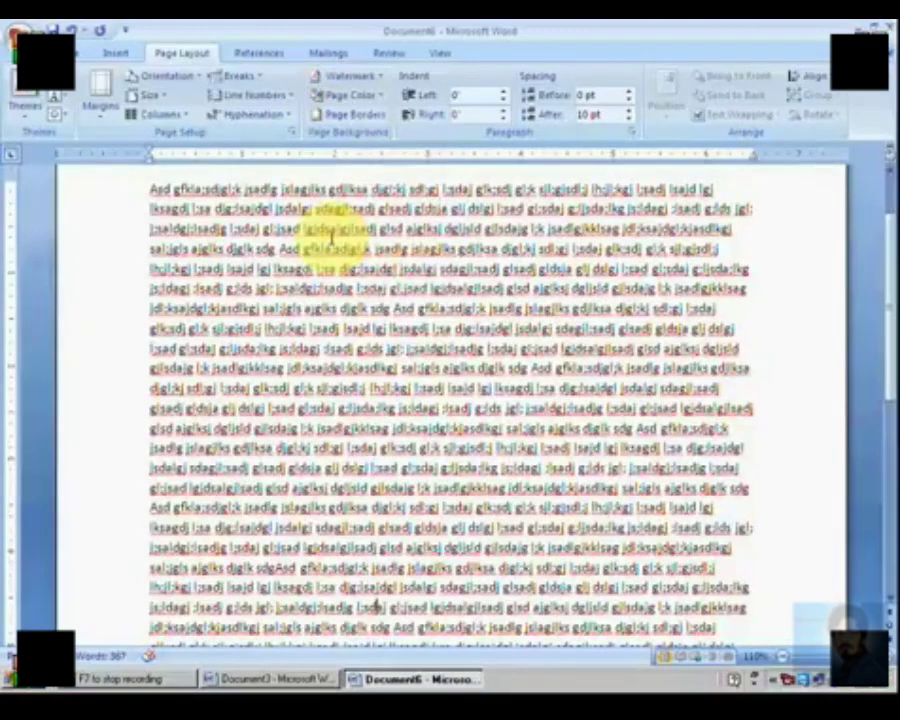
{"action": "left_click", "coordinate": [346, 97]}
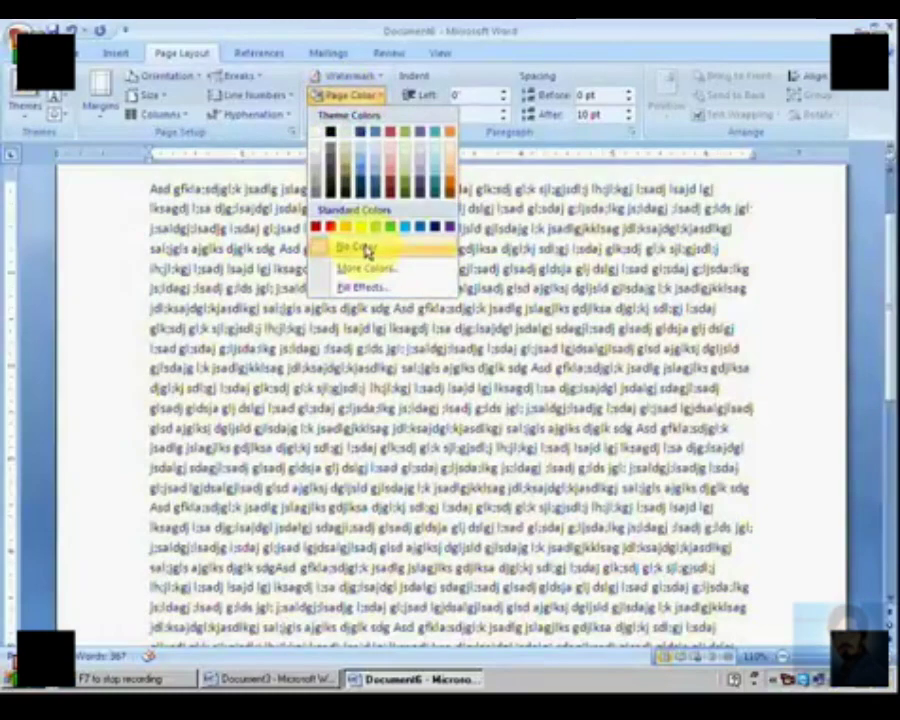
{"action": "left_click", "coordinate": [367, 254]}
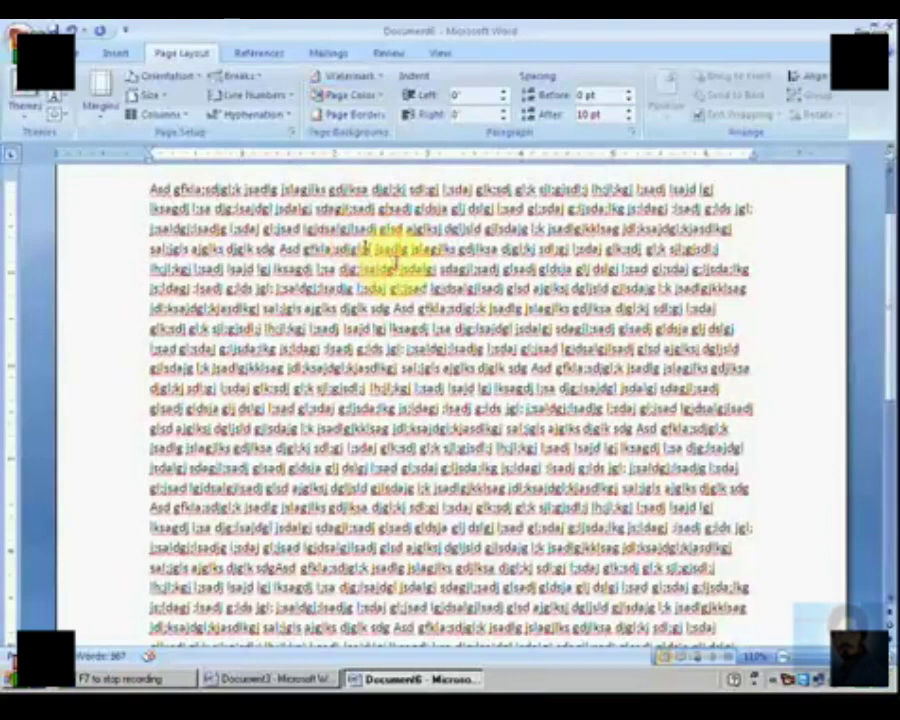
Add a 3 pt dark purple Box page border to the whole document and check it along the page.
{"action": "left_click", "coordinate": [378, 122]}
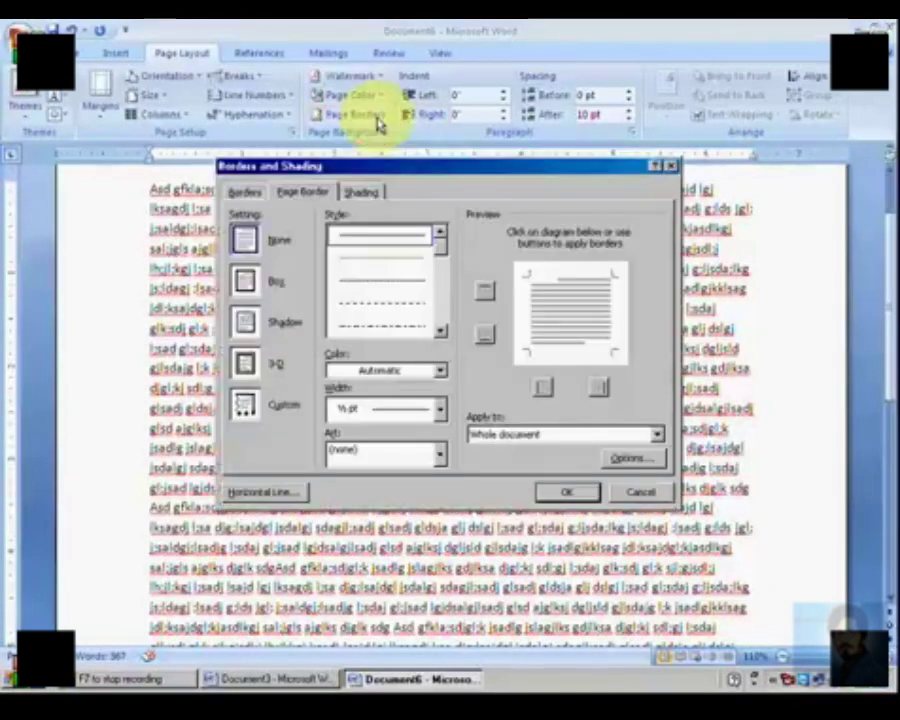
{"action": "left_click", "coordinate": [243, 284]}
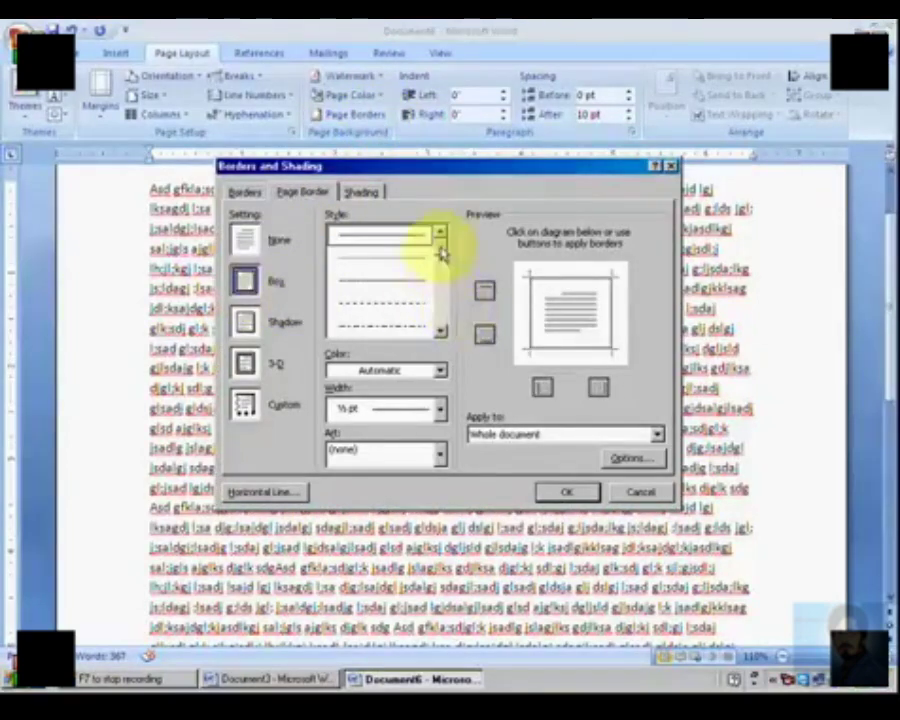
{"action": "left_click", "coordinate": [438, 375]}
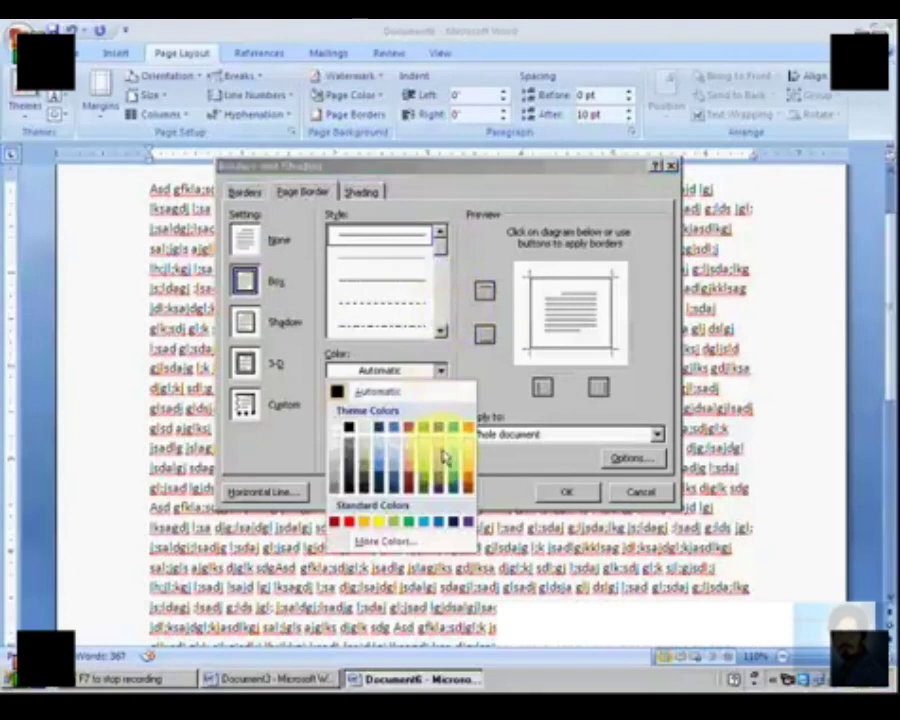
{"action": "left_click", "coordinate": [440, 482]}
{"action": "left_click", "coordinate": [439, 409]}
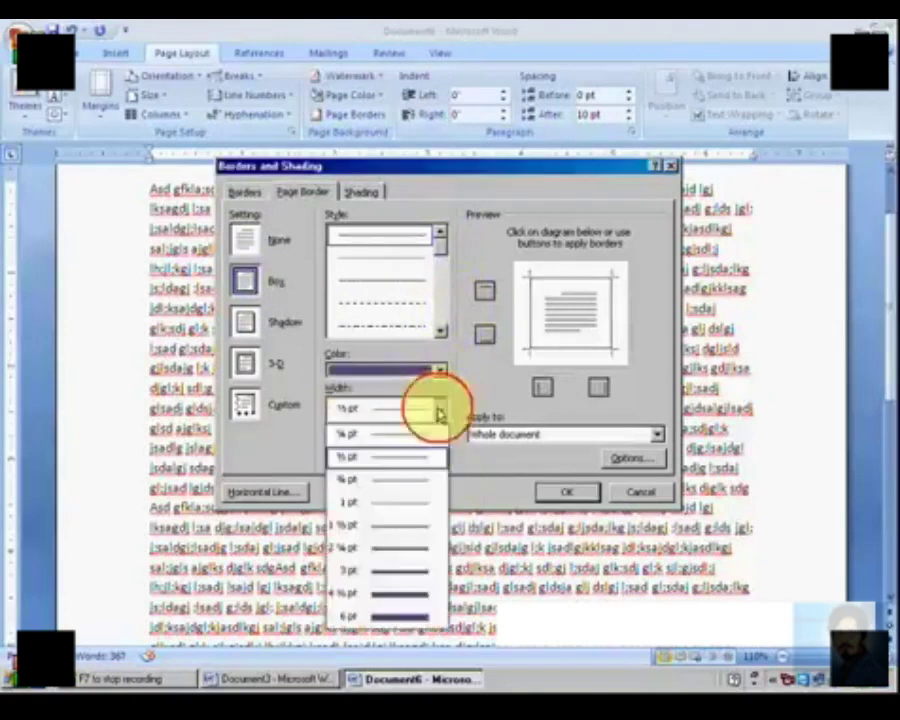
{"action": "left_click", "coordinate": [420, 572]}
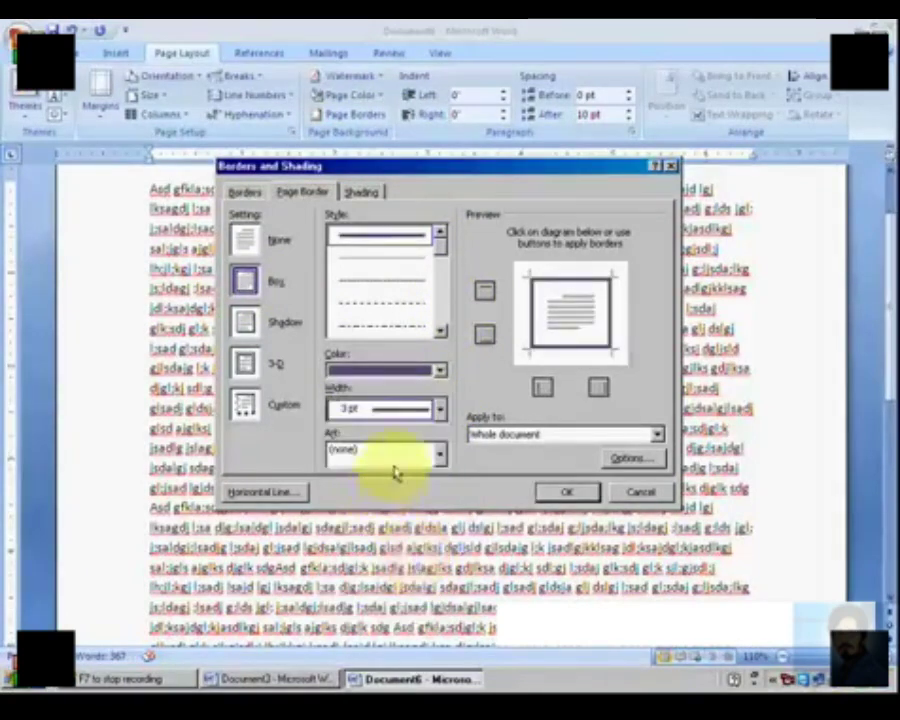
{"action": "left_click", "coordinate": [563, 494]}
{"action": "scroll", "coordinate": [483, 452], "scroll_direction": "down", "scroll_amount": 5}
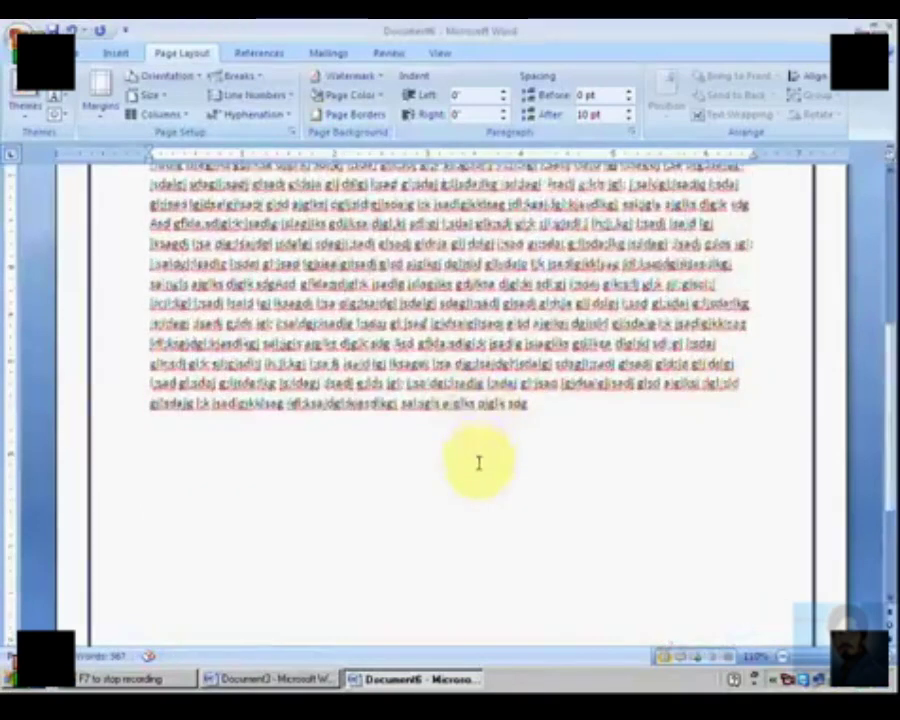
{"action": "scroll", "coordinate": [477, 463], "scroll_direction": "down", "scroll_amount": 3}
{"action": "scroll", "coordinate": [480, 490], "scroll_direction": "up", "scroll_amount": 10}
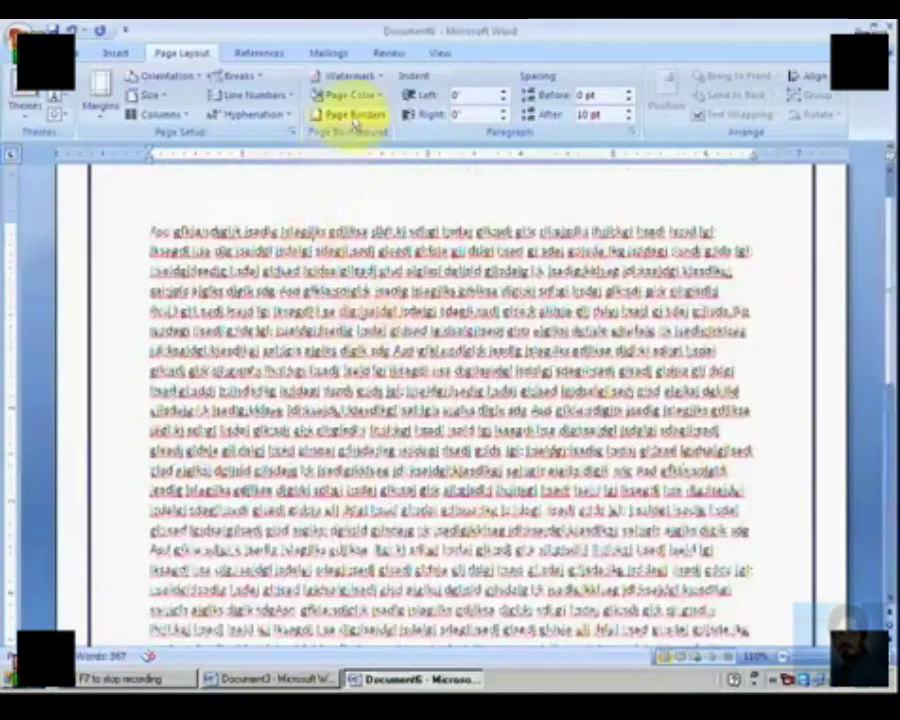
Replace the line page border with the outlined yellow star art border on the whole document and check it on the page.
{"action": "left_click", "coordinate": [352, 114]}
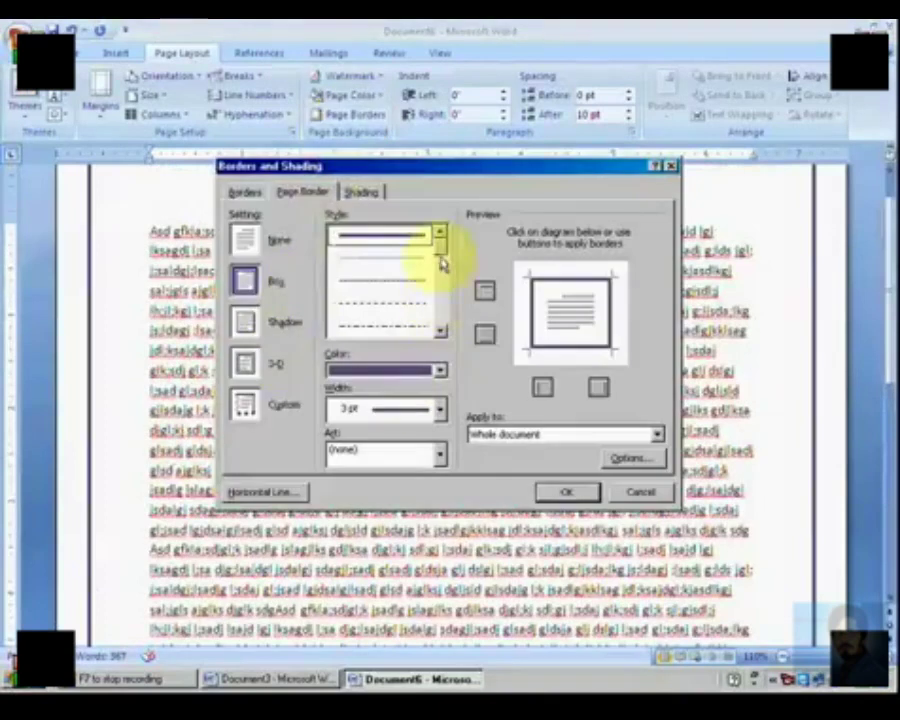
{"action": "mouse_move", "coordinate": [445, 250]}
{"action": "left_mouse_down"}
{"action": "mouse_move", "coordinate": [458, 307]}
{"action": "mouse_move", "coordinate": [447, 322]}
{"action": "mouse_move", "coordinate": [447, 245]}
{"action": "left_mouse_up"}
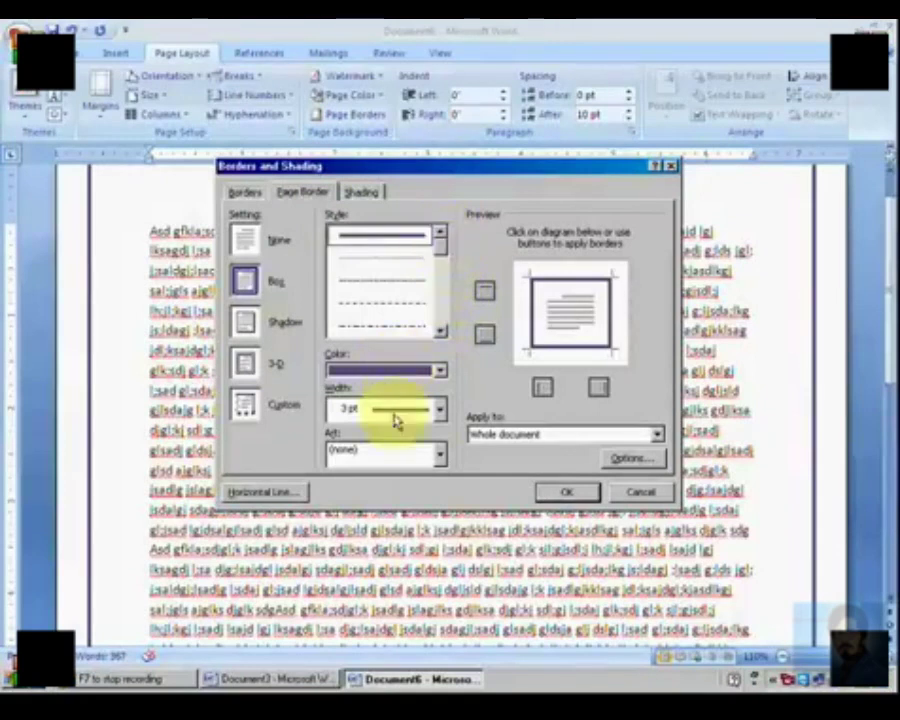
{"action": "left_click", "coordinate": [440, 455]}
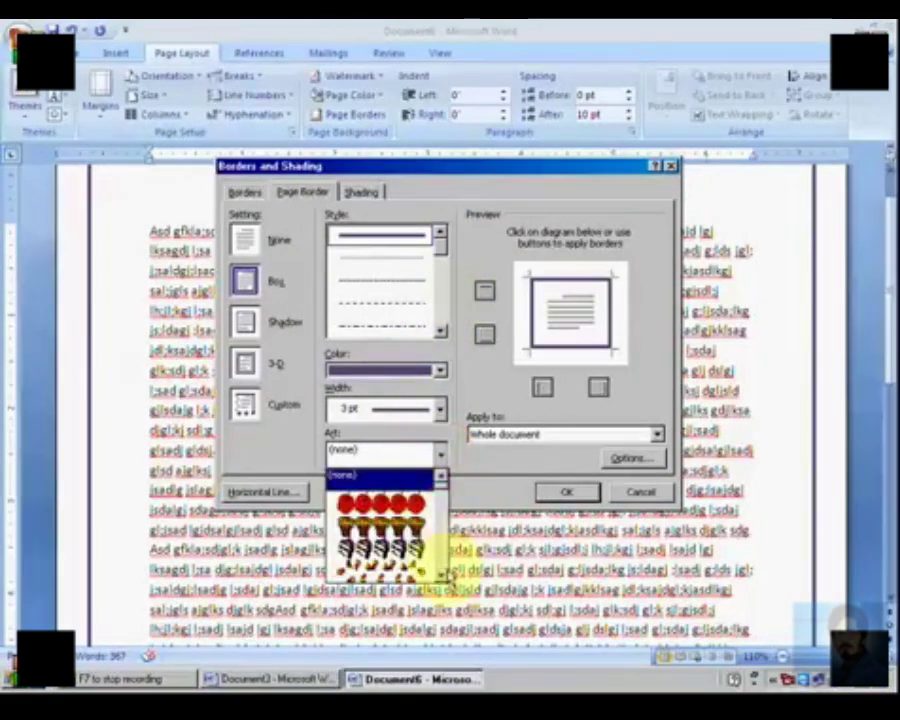
{"action": "left_click", "coordinate": [440, 574]}
{"action": "left_click", "coordinate": [441, 576]}
{"action": "left_click", "coordinate": [441, 576]}
{"action": "left_click", "coordinate": [441, 576]}
{"action": "left_click", "coordinate": [441, 576]}
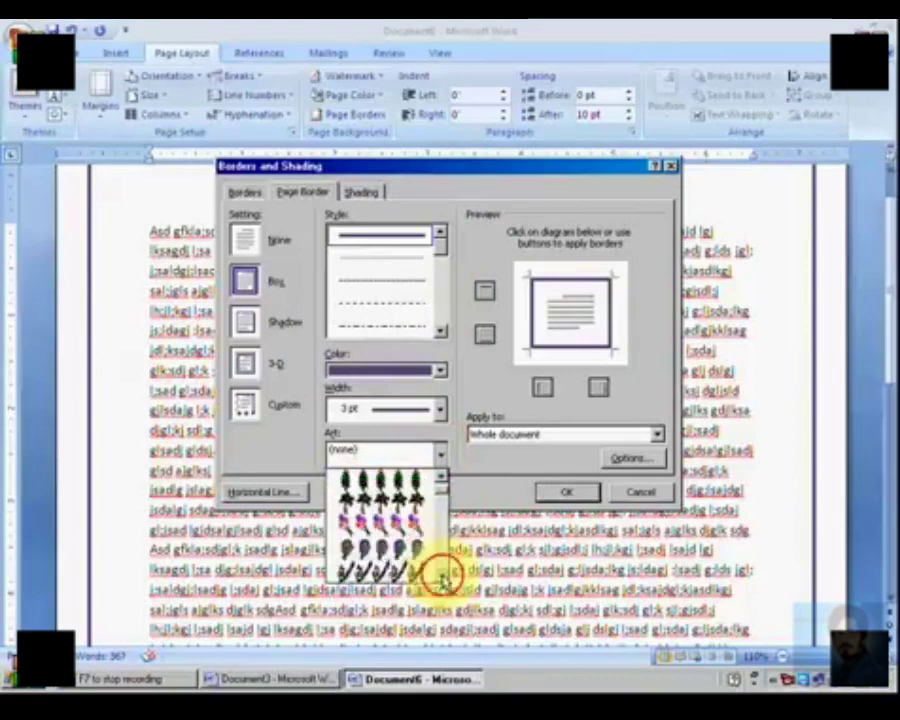
{"action": "left_click", "coordinate": [441, 576]}
{"action": "left_click", "coordinate": [441, 576]}
{"action": "left_click", "coordinate": [441, 576]}
{"action": "left_click", "coordinate": [441, 576]}
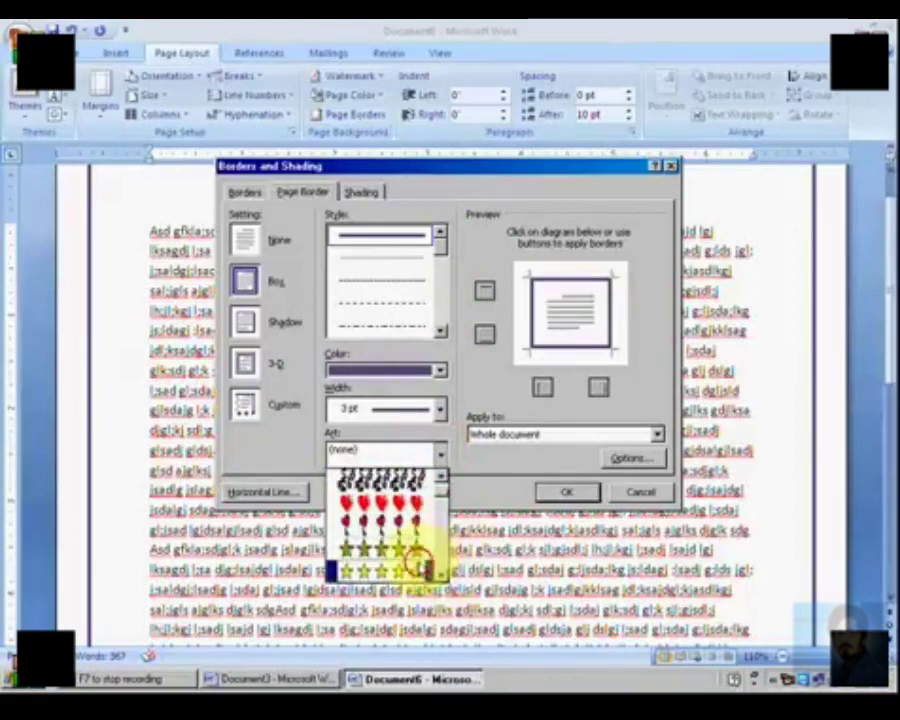
{"action": "left_click", "coordinate": [412, 563]}
{"action": "left_click", "coordinate": [548, 492]}
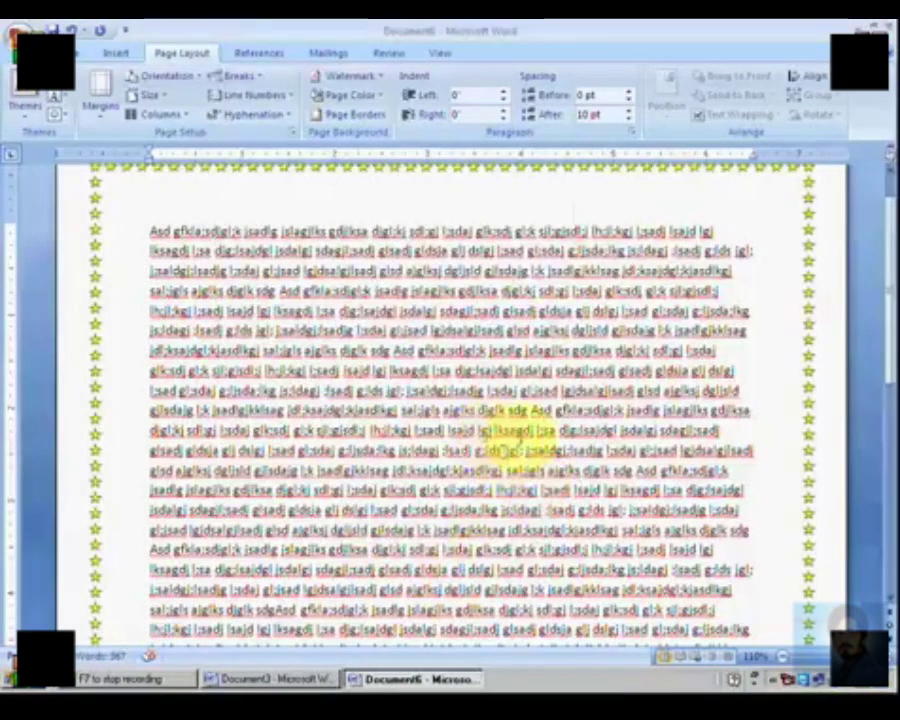
{"action": "scroll", "coordinate": [506, 448], "scroll_direction": "up", "scroll_amount": 1}
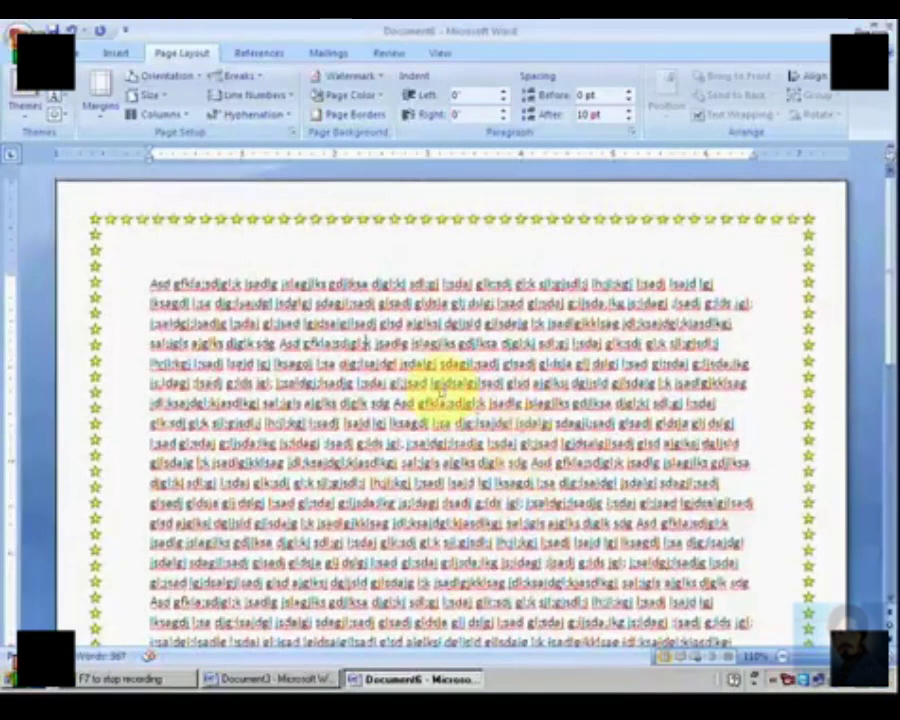
{"action": "scroll", "coordinate": [437, 393], "scroll_direction": "up", "scroll_amount": 3}
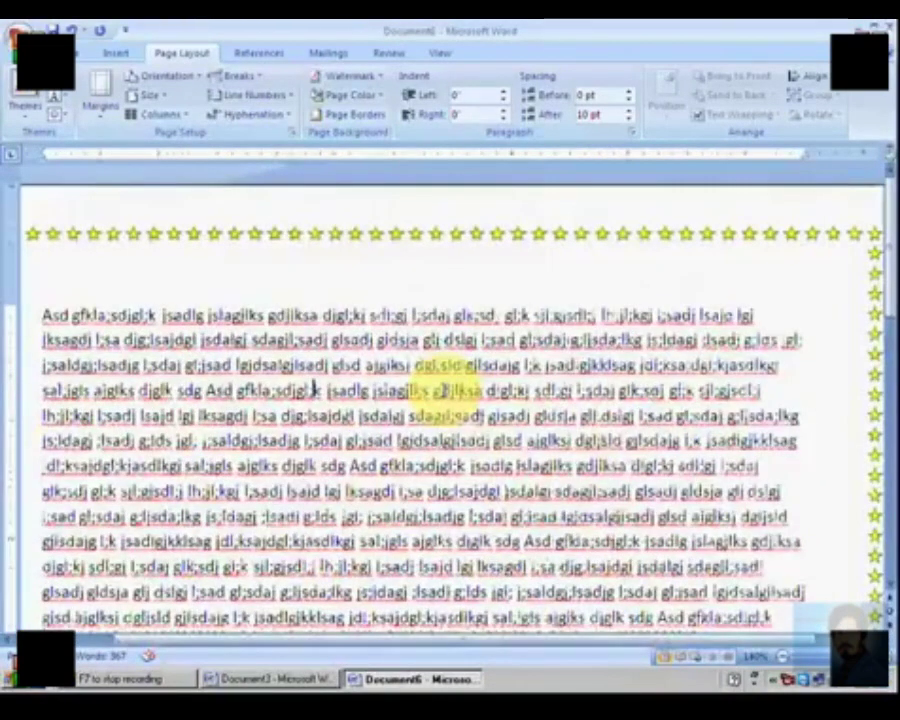
Remove the star border from the whole document by setting the page border to None.
{"action": "left_click", "coordinate": [382, 115]}
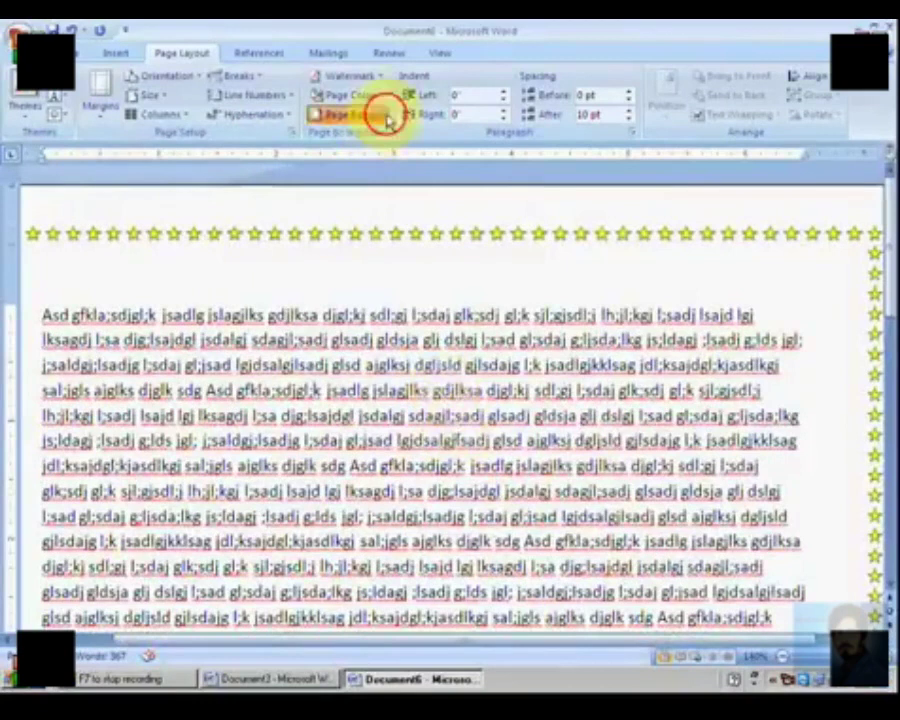
{"action": "left_click", "coordinate": [257, 240]}
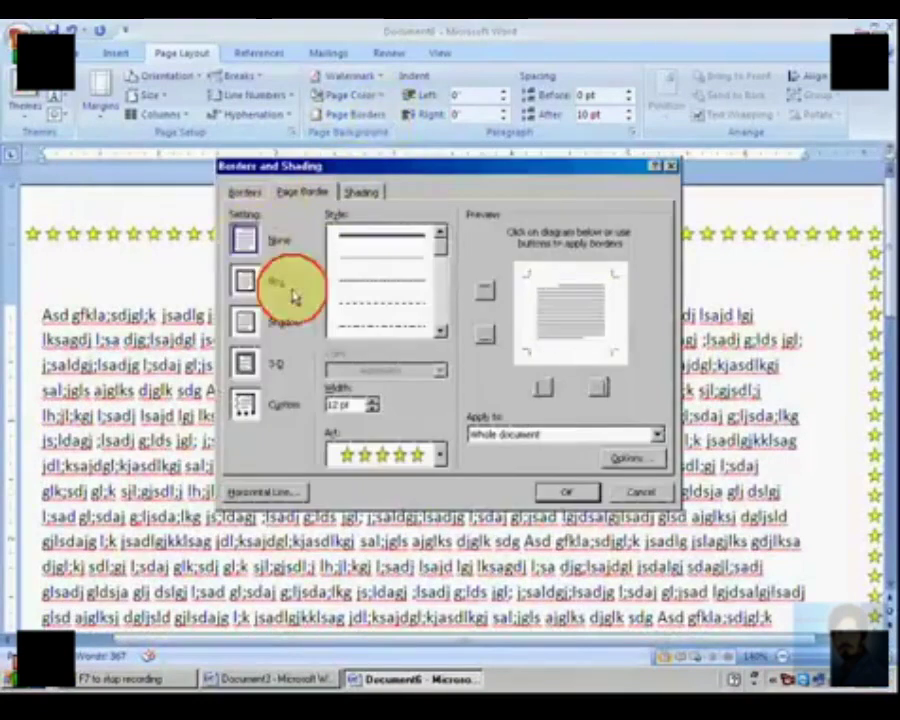
{"action": "left_click", "coordinate": [566, 491]}
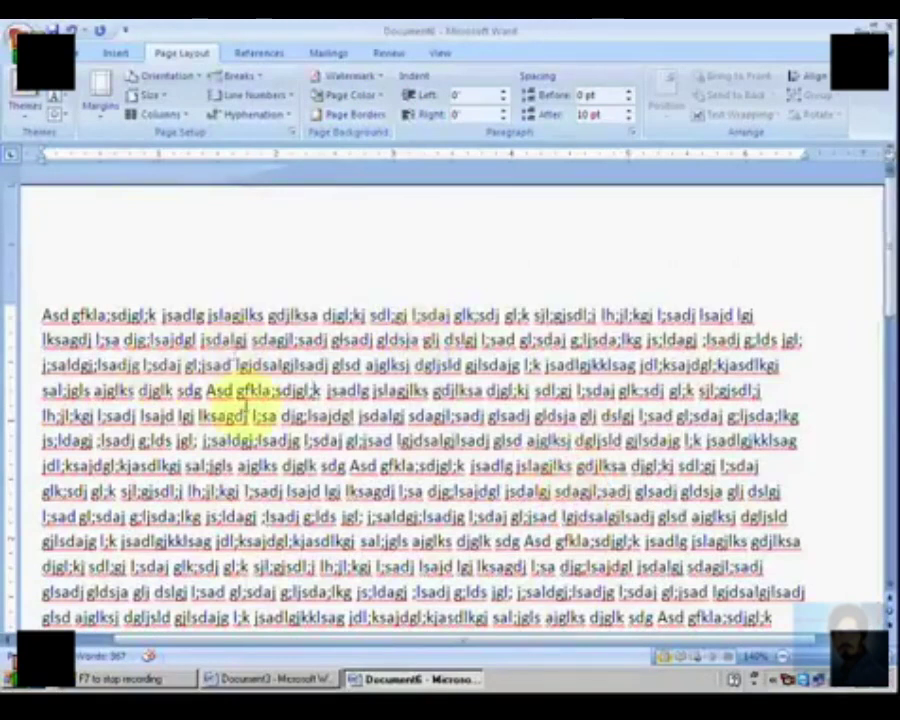
Split the long text block into four separate paragraphs by adding three paragraph breaks.
{"action": "left_click", "coordinate": [325, 390]}
{"action": "key", "text": "Return"}
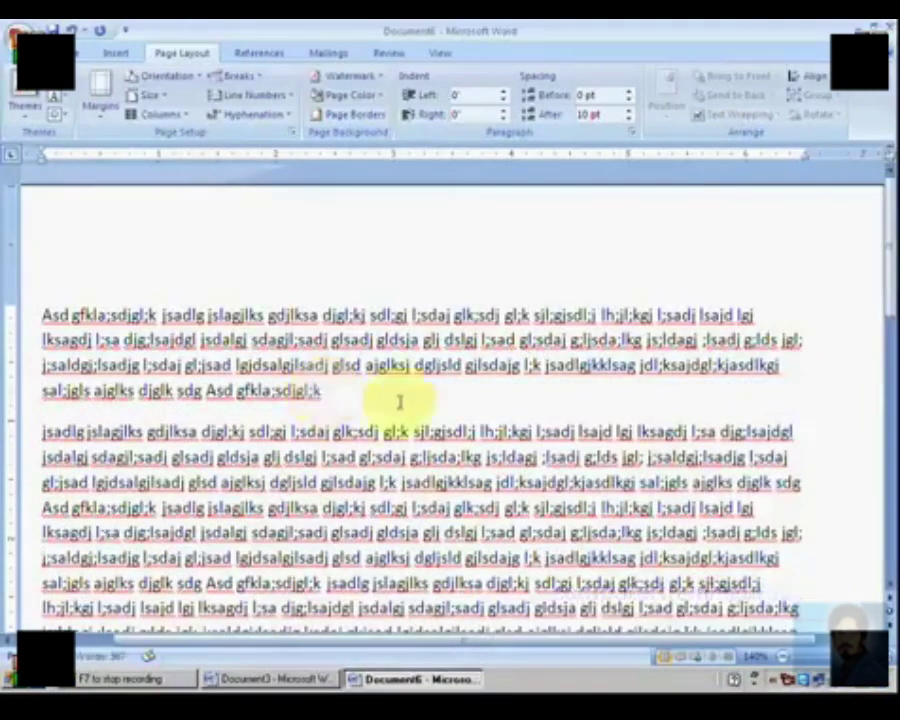
{"action": "left_click", "coordinate": [410, 532]}
{"action": "key", "text": "Return"}
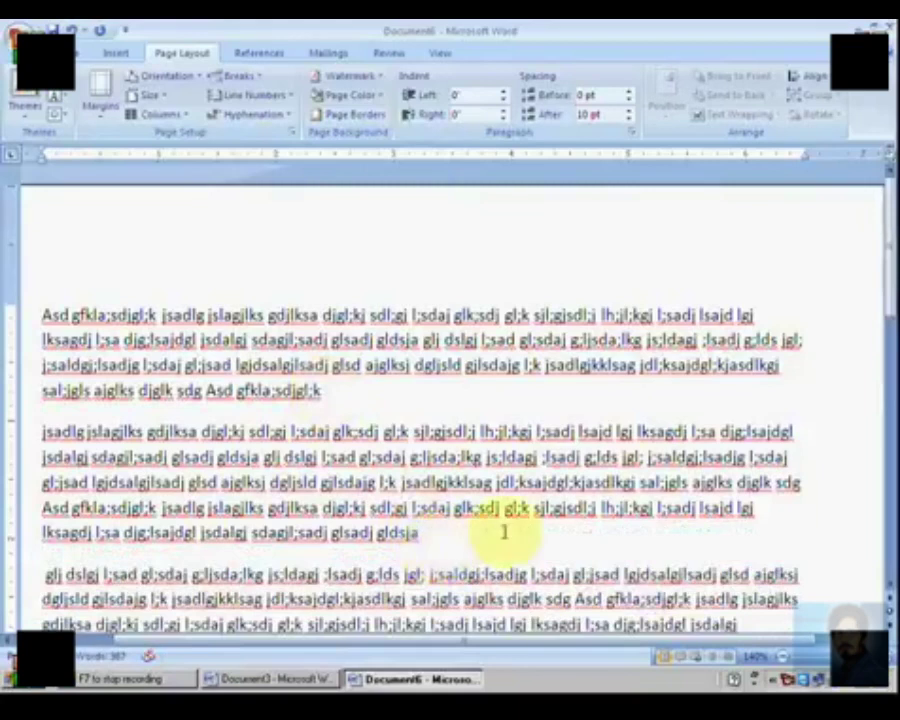
{"action": "scroll", "coordinate": [495, 525], "scroll_direction": "down", "scroll_amount": 2}
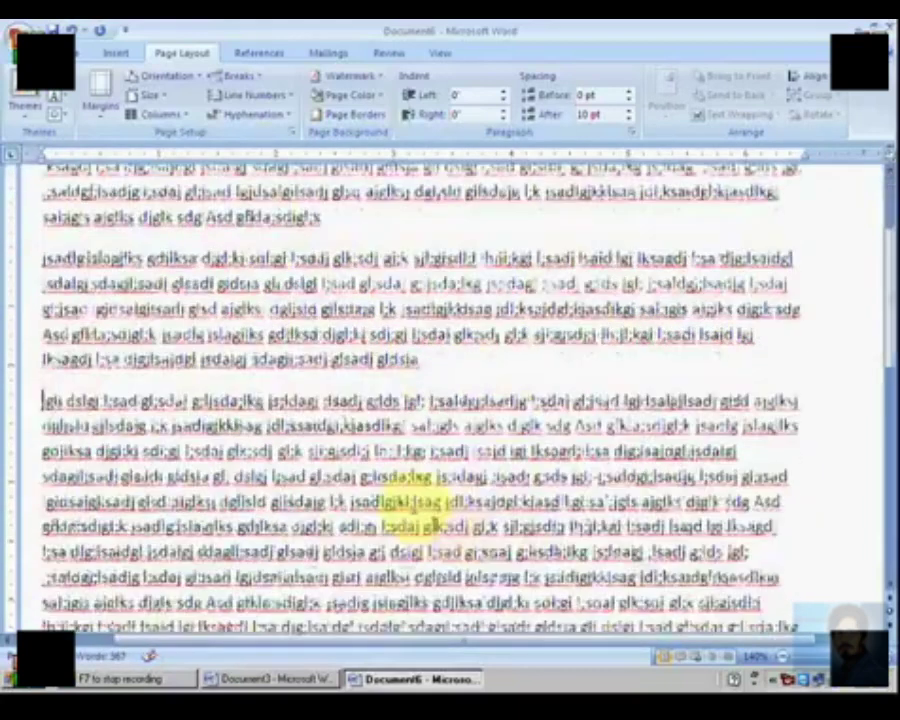
{"action": "left_click", "coordinate": [441, 501]}
{"action": "key", "text": "Return"}
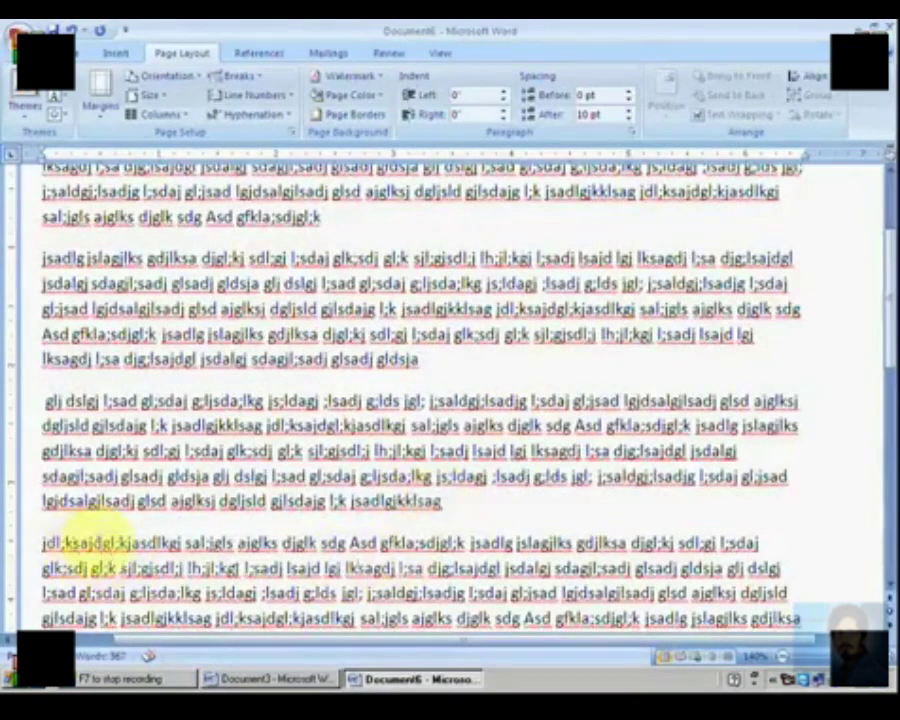
Delete all the text after the third paragraph, keeping only the first three paragraphs.
{"action": "key", "text": "ctrl+a"}
{"action": "key", "text": "Delete"}
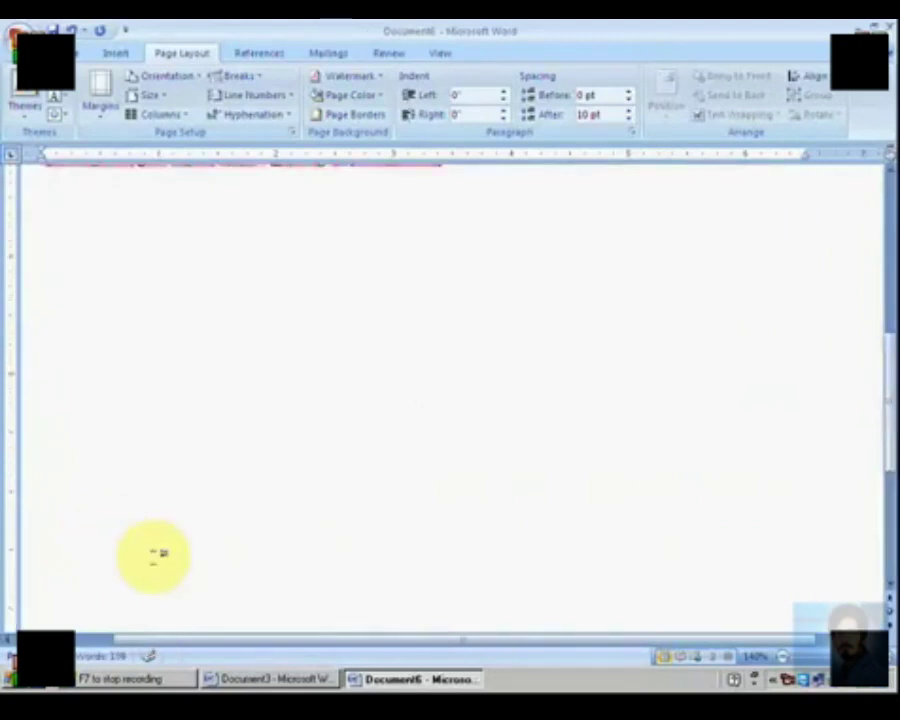
{"action": "key", "text": "ctrl+v"}
{"action": "scroll", "coordinate": [154, 557], "scroll_direction": "up", "scroll_amount": 1}
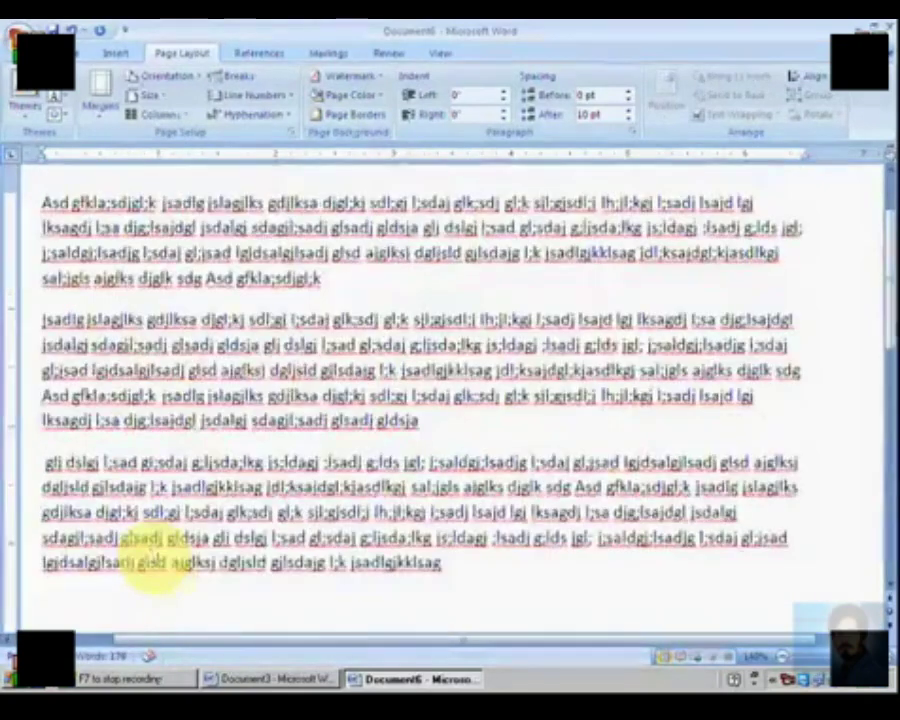
{"action": "scroll", "coordinate": [156, 557], "scroll_direction": "down", "scroll_amount": 1}
{"action": "scroll", "coordinate": [172, 513], "scroll_direction": "up", "scroll_amount": 5}
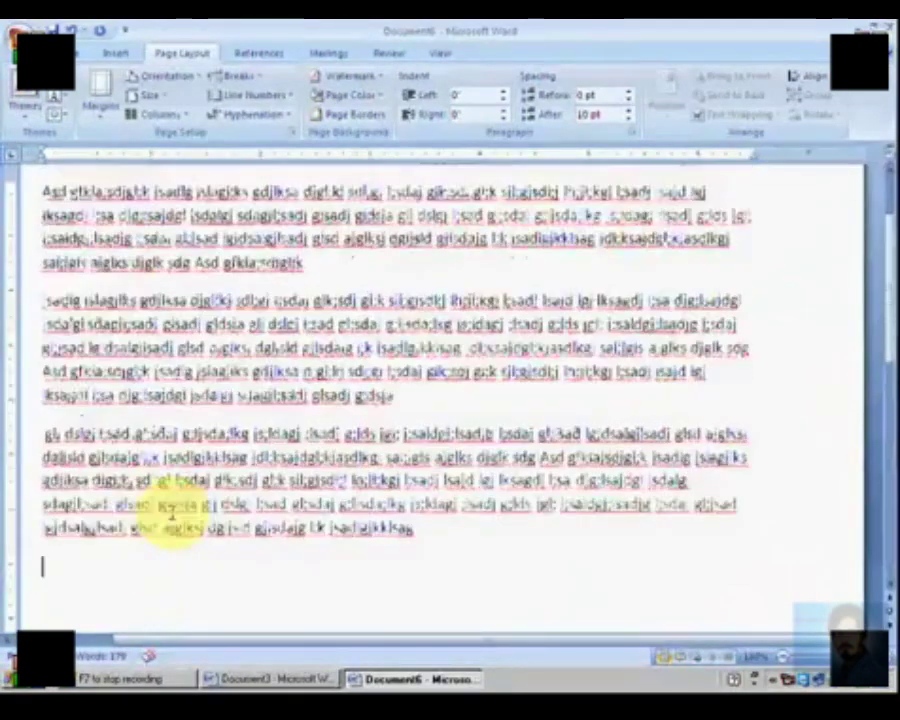
Set the left indent of the second paragraph to 0.5".
{"action": "left_click_drag", "start_coordinate": [44, 297], "coordinate": [410, 393]}
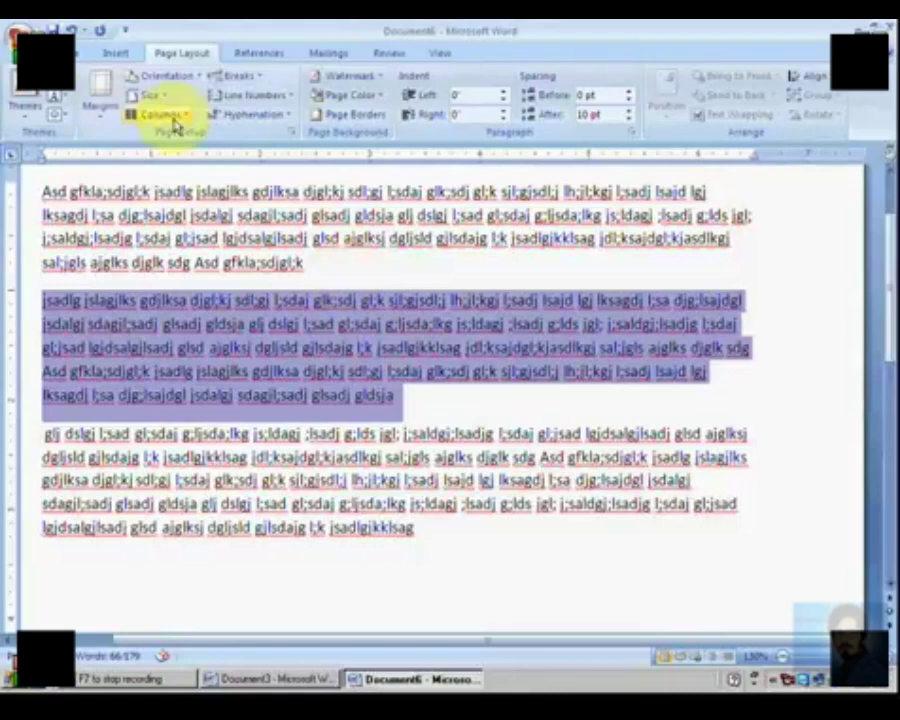
{"action": "left_click", "coordinate": [503, 91]}
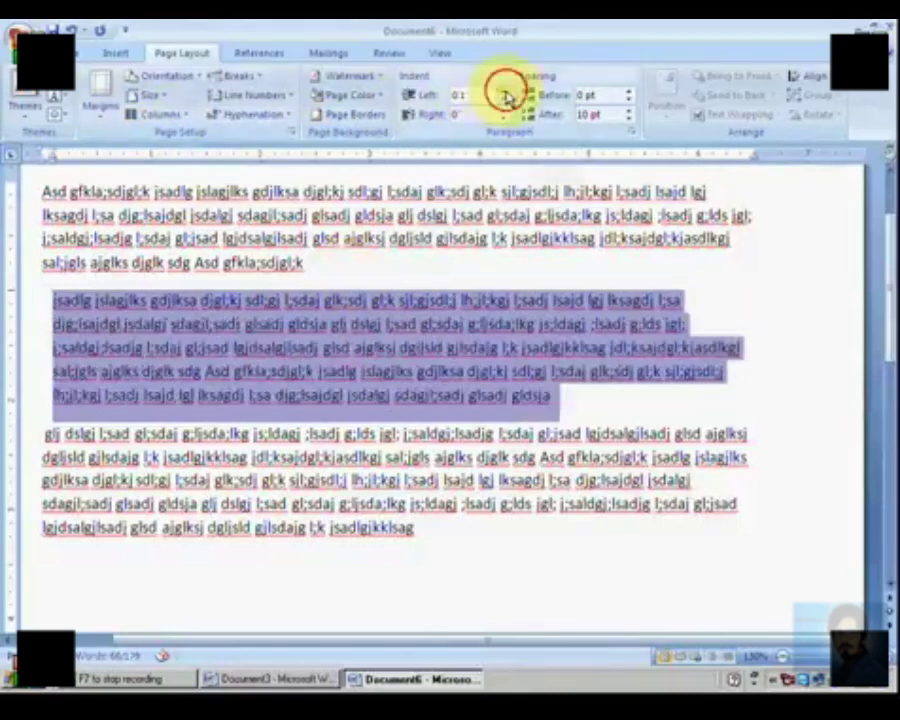
{"action": "left_click", "coordinate": [503, 91]}
{"action": "left_click", "coordinate": [503, 91]}
{"action": "left_click", "coordinate": [503, 91]}
{"action": "left_click", "coordinate": [503, 91]}
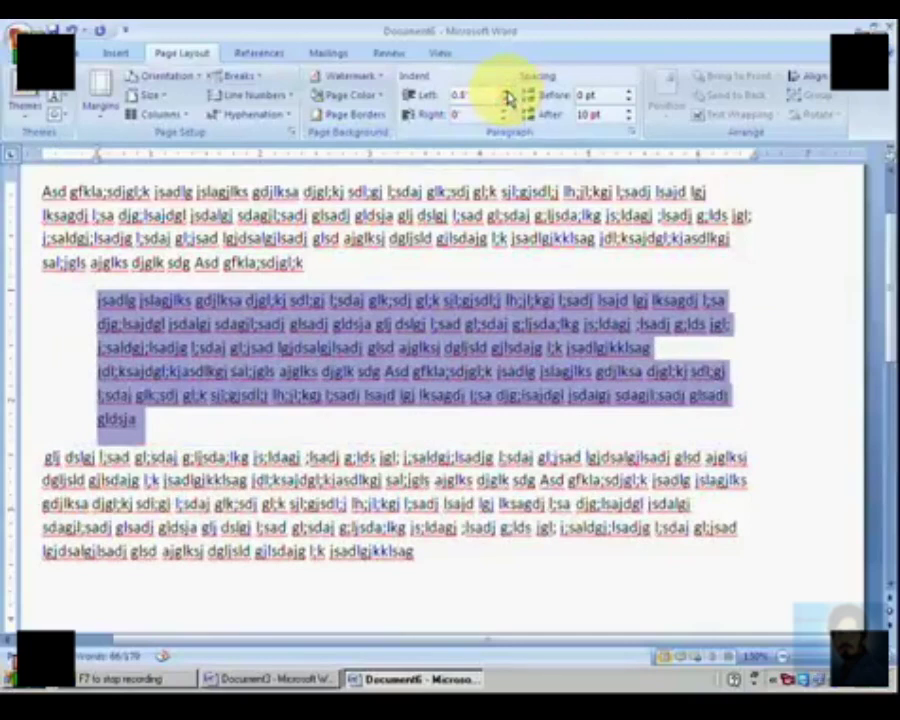
Set the right indent of the second paragraph to 0.5".
{"action": "left_click", "coordinate": [503, 112]}
{"action": "left_click", "coordinate": [503, 112]}
{"action": "left_click", "coordinate": [503, 112]}
{"action": "left_click", "coordinate": [503, 112]}
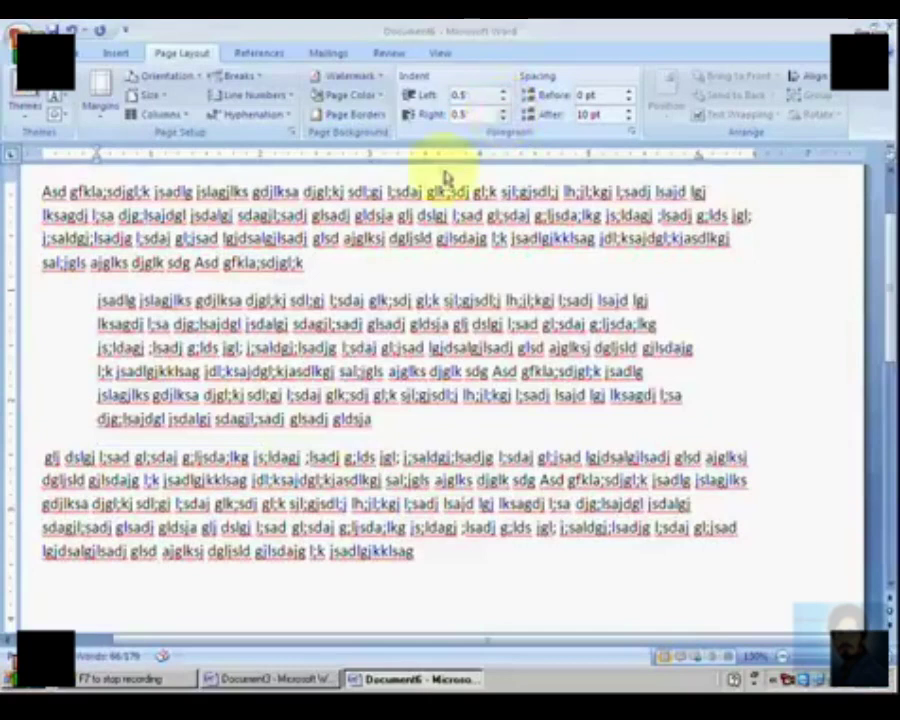
Set the second paragraph's spacing to 18 pt before and 18 pt after.
{"action": "triple_click", "coordinate": [350, 347]}
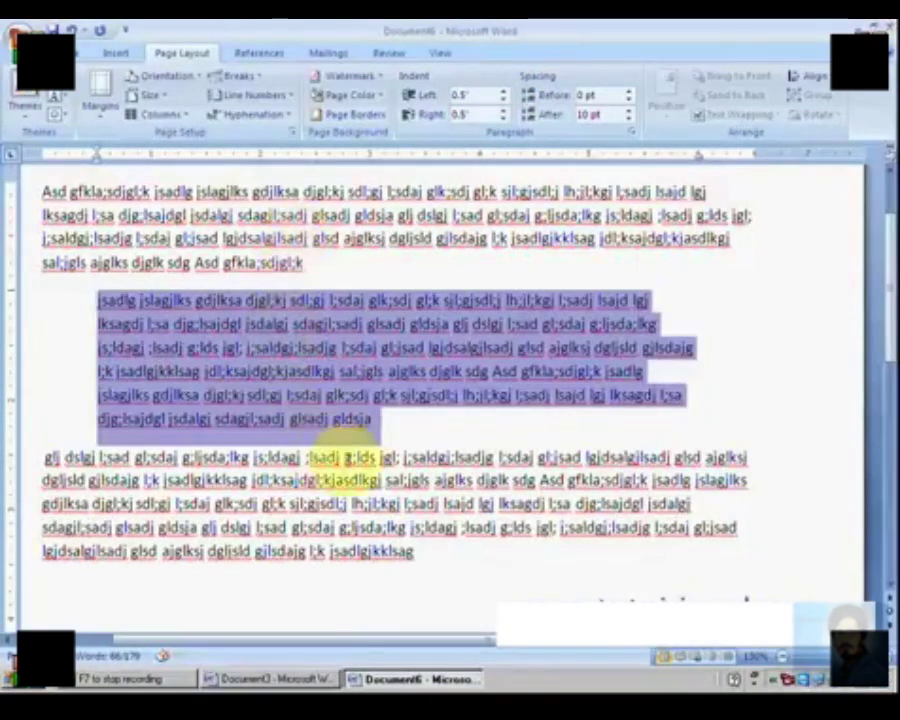
{"action": "left_click", "coordinate": [629, 98]}
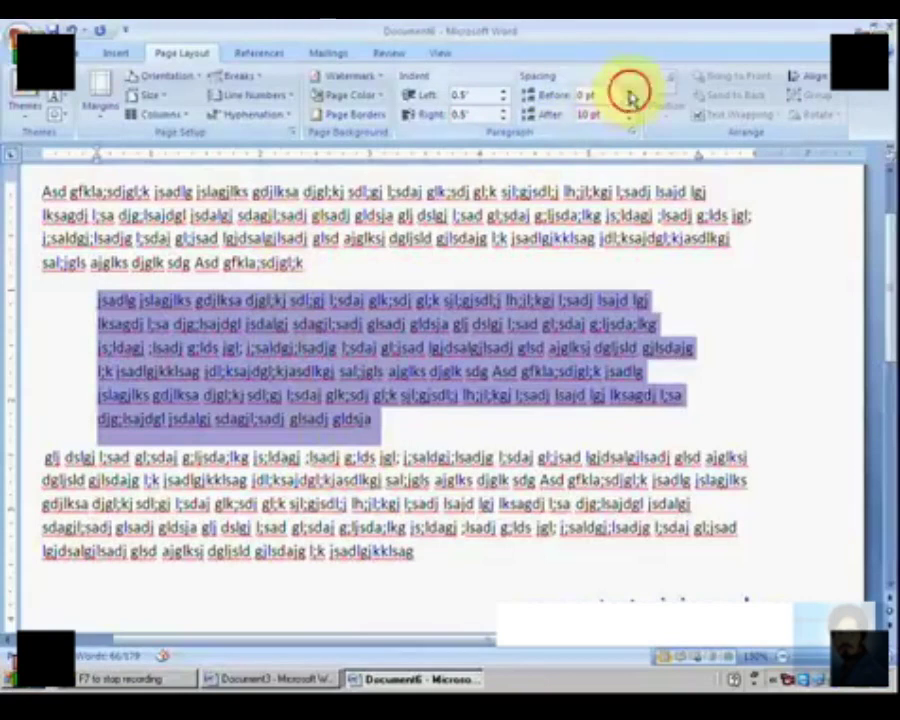
{"action": "left_click", "coordinate": [629, 92]}
{"action": "left_click", "coordinate": [629, 93]}
{"action": "left_click", "coordinate": [632, 110]}
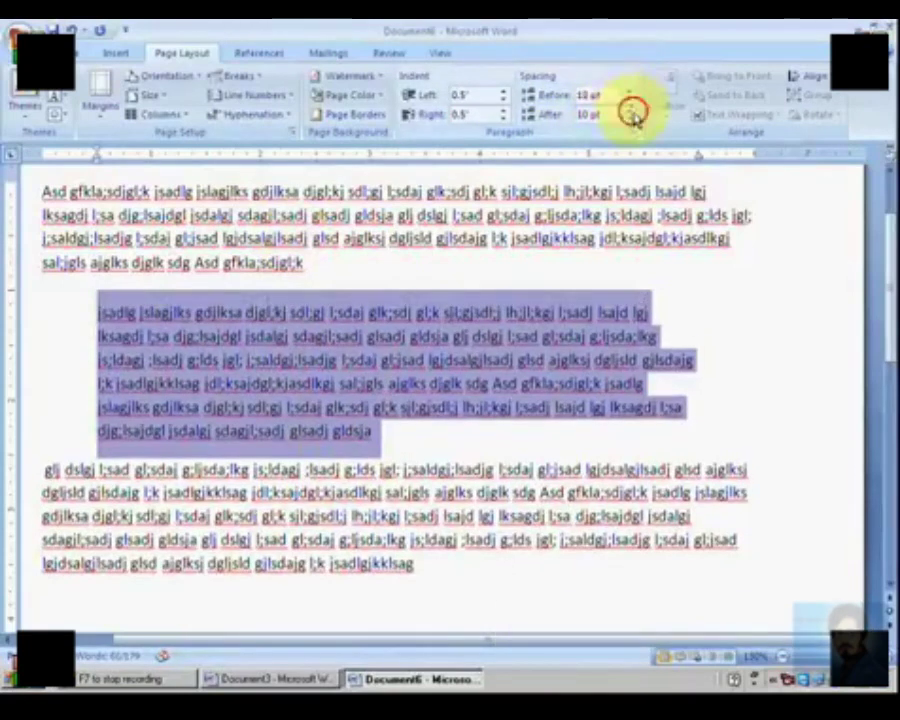
{"action": "left_click", "coordinate": [632, 110]}
{"action": "left_click", "coordinate": [440, 510]}
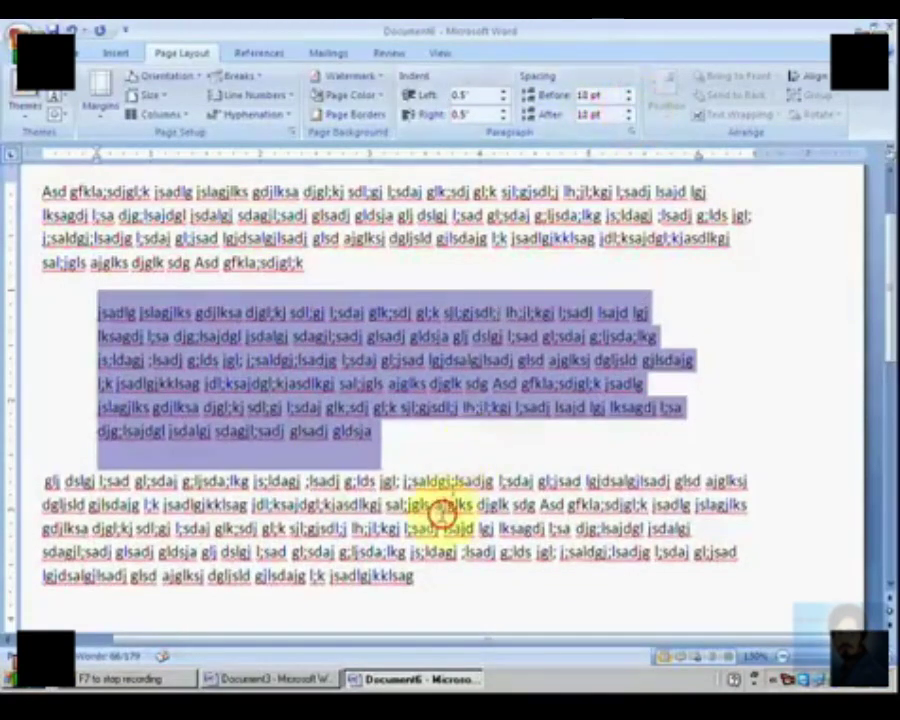
Justify the second paragraph and make its text bold.
{"action": "left_click_drag", "start_coordinate": [372, 430], "coordinate": [98, 312]}
{"action": "left_click", "coordinate": [63, 52]}
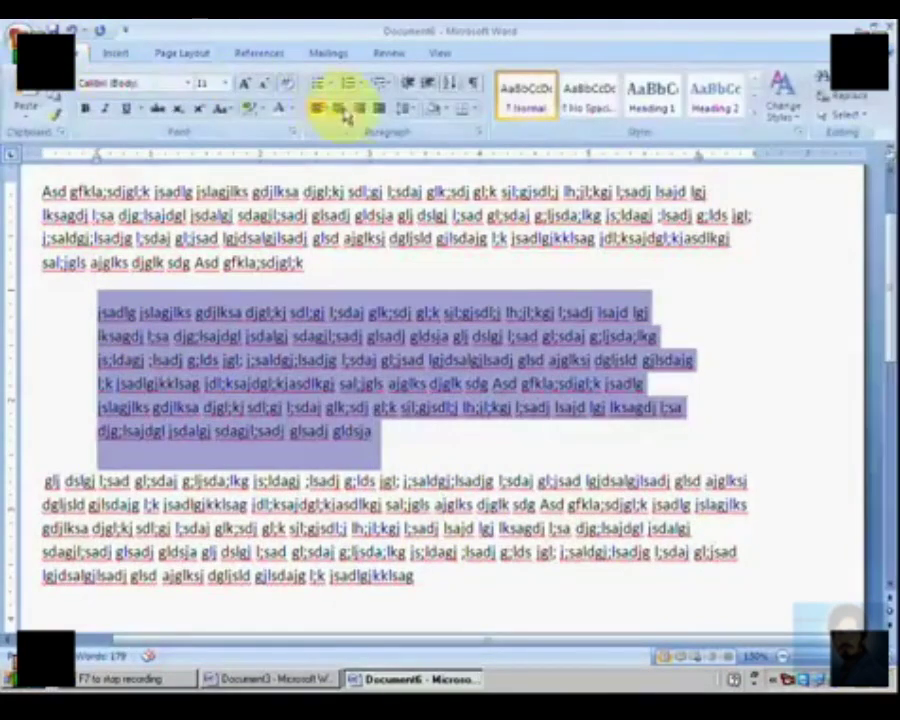
{"action": "left_click", "coordinate": [376, 108]}
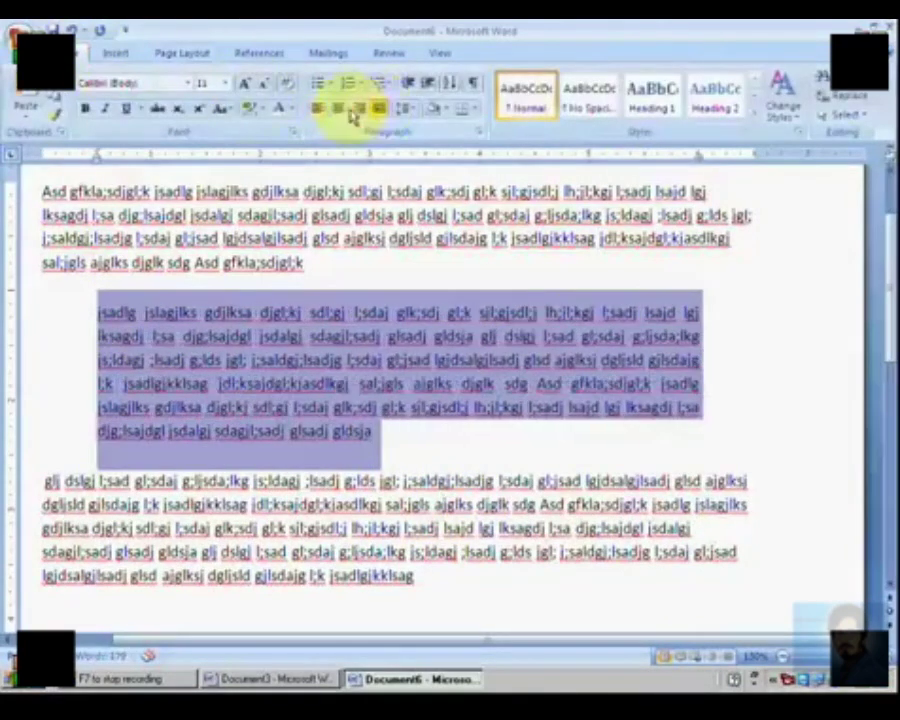
{"action": "left_click", "coordinate": [85, 108]}
{"action": "left_click", "coordinate": [321, 413]}
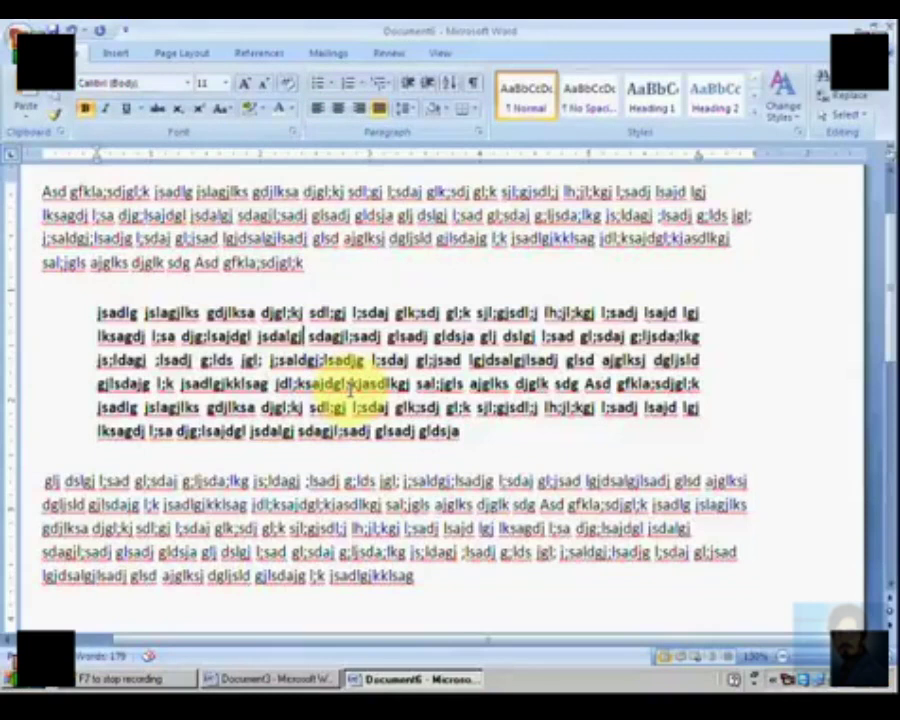
Justify the first and third paragraphs as well.
{"action": "left_click_drag", "start_coordinate": [308, 263], "coordinate": [47, 185]}
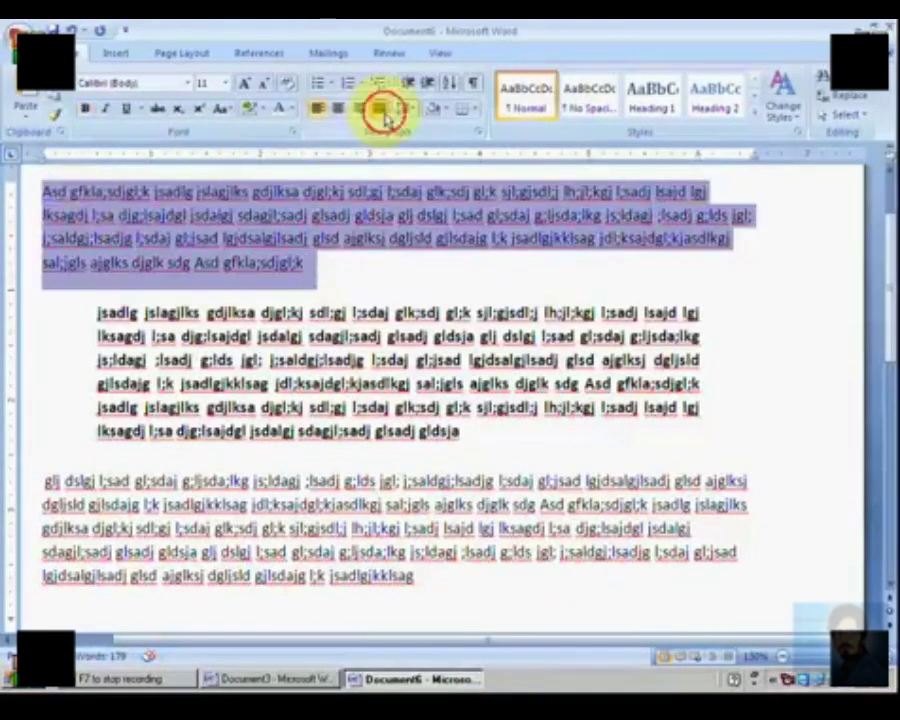
{"action": "left_click", "coordinate": [380, 108]}
{"action": "left_click", "coordinate": [124, 532]}
{"action": "left_click_drag", "start_coordinate": [52, 479], "coordinate": [416, 576]}
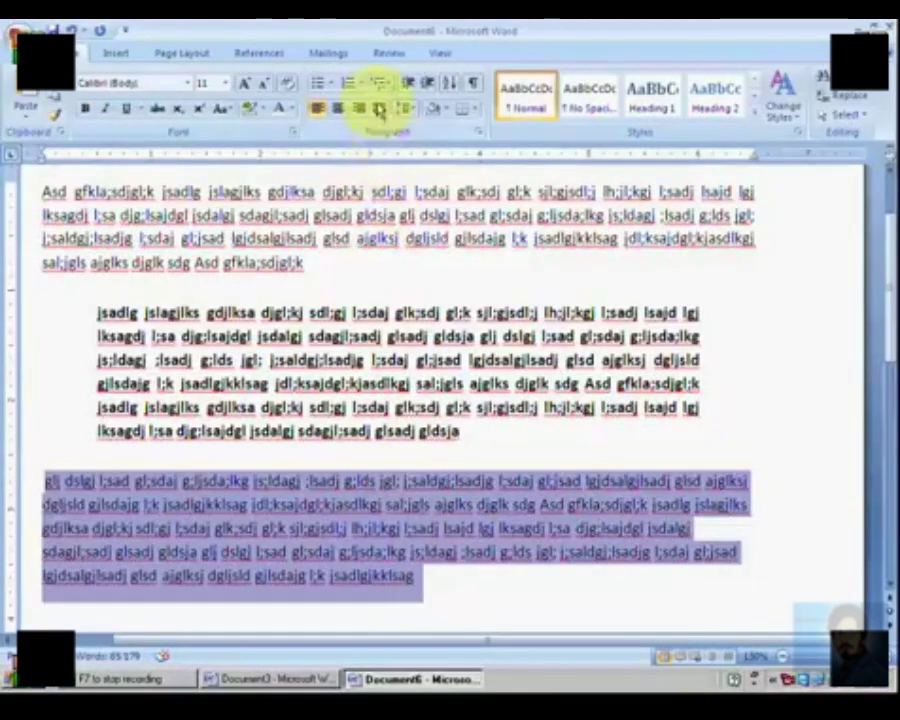
{"action": "left_click", "coordinate": [380, 108]}
{"action": "left_click", "coordinate": [441, 456]}
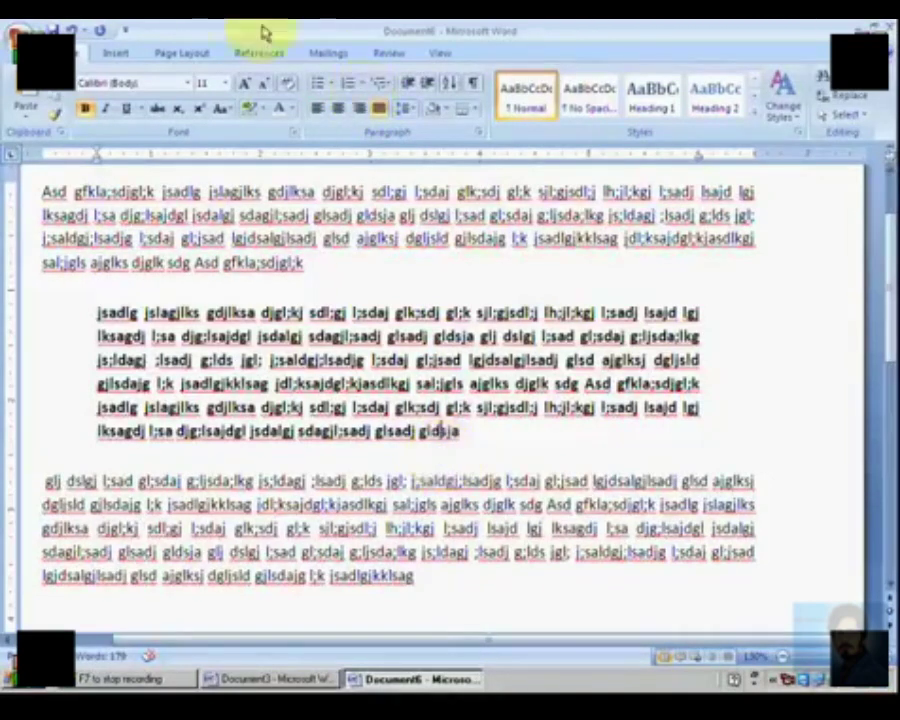
Reduce the right indent of the bold second paragraph to 0".
{"action": "left_click", "coordinate": [185, 55]}
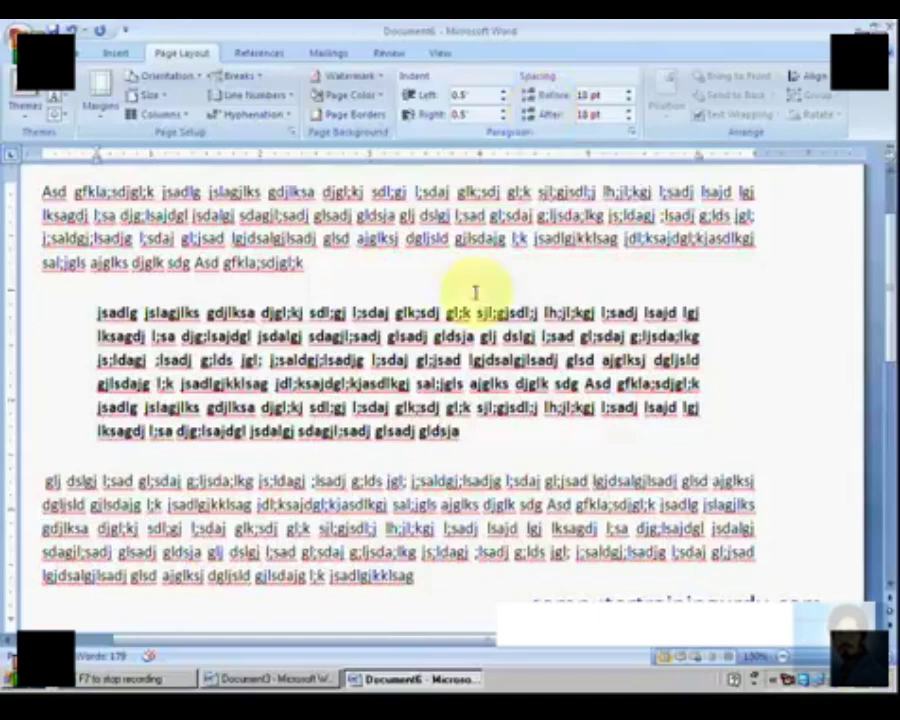
{"action": "left_click_drag", "start_coordinate": [495, 436], "coordinate": [100, 310]}
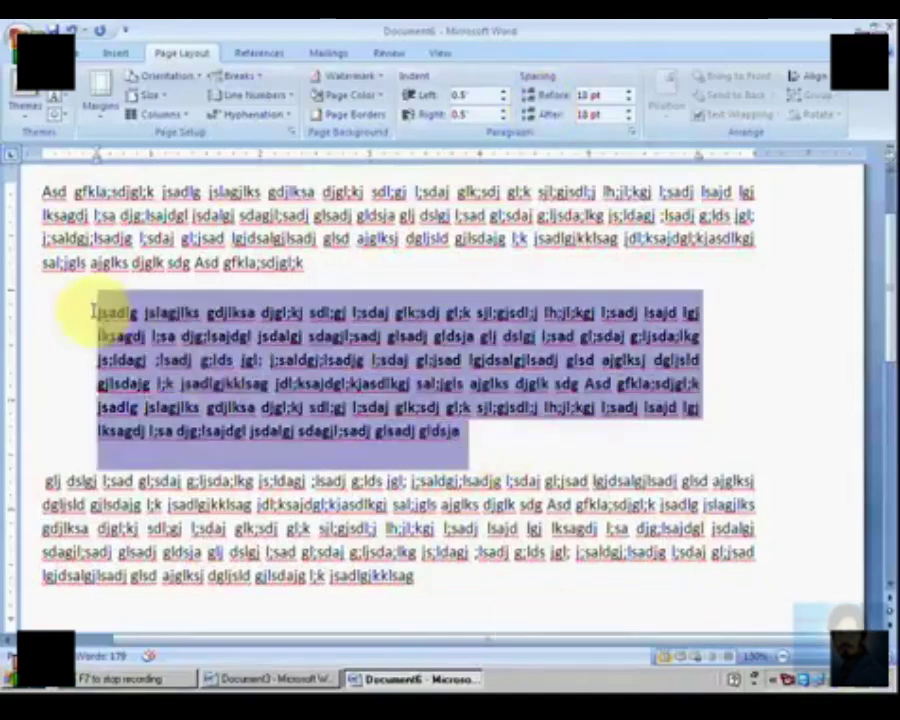
{"action": "left_click", "coordinate": [504, 116]}
{"action": "left_click", "coordinate": [504, 116]}
{"action": "left_click", "coordinate": [504, 116]}
{"action": "left_click", "coordinate": [504, 116]}
{"action": "left_click", "coordinate": [504, 116]}
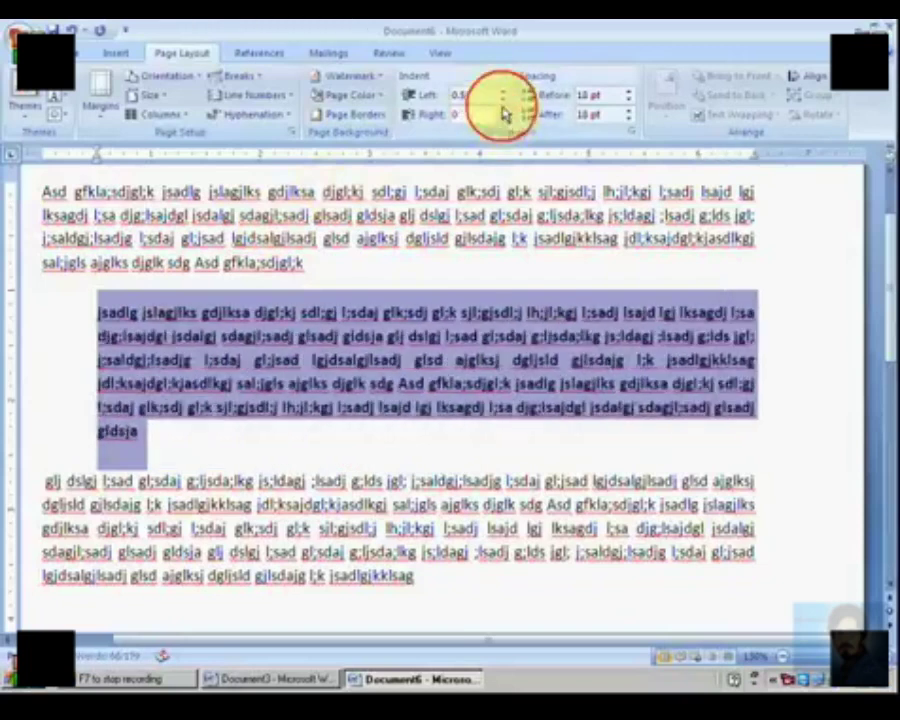
Reduce the left indent of the bold second paragraph to 0".
{"action": "left_click", "coordinate": [503, 100]}
{"action": "left_click", "coordinate": [503, 100]}
{"action": "left_click", "coordinate": [503, 100]}
{"action": "left_click", "coordinate": [503, 100]}
{"action": "left_click", "coordinate": [503, 100]}
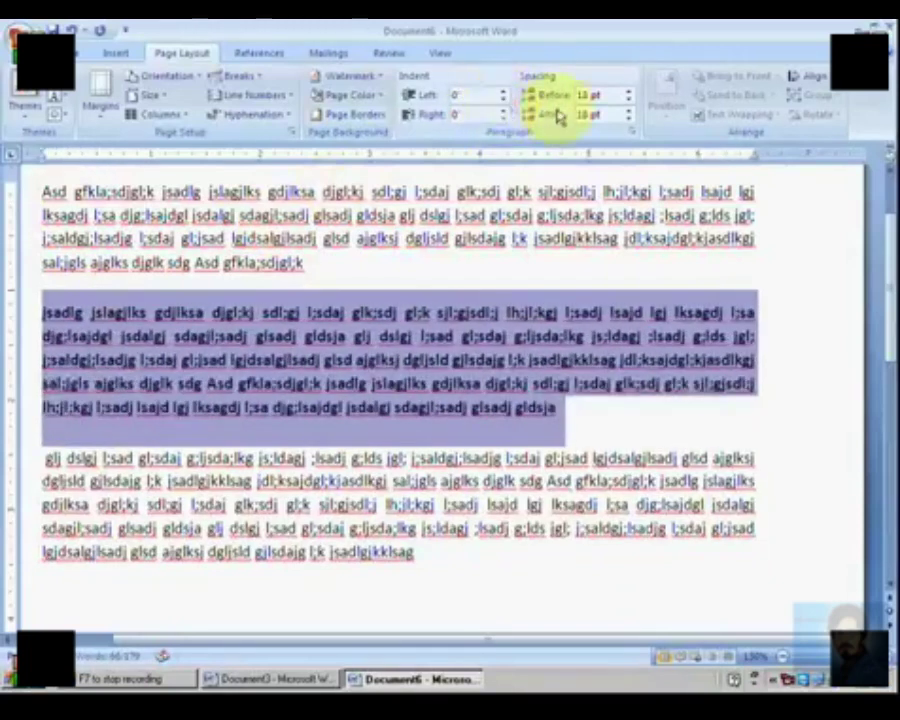
Set the bold second paragraph's spacing to 0 pt before and 0 pt after.
{"action": "left_click", "coordinate": [629, 101]}
{"action": "left_click", "coordinate": [629, 101]}
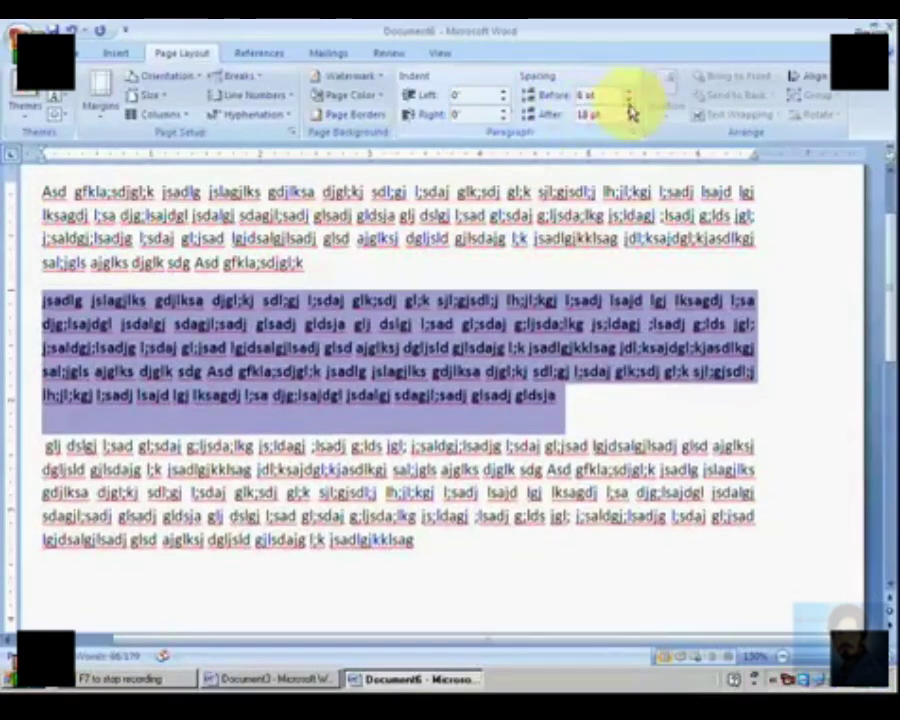
{"action": "left_click", "coordinate": [630, 121]}
{"action": "left_click", "coordinate": [630, 121]}
{"action": "left_click", "coordinate": [630, 121]}
{"action": "left_click", "coordinate": [629, 101]}
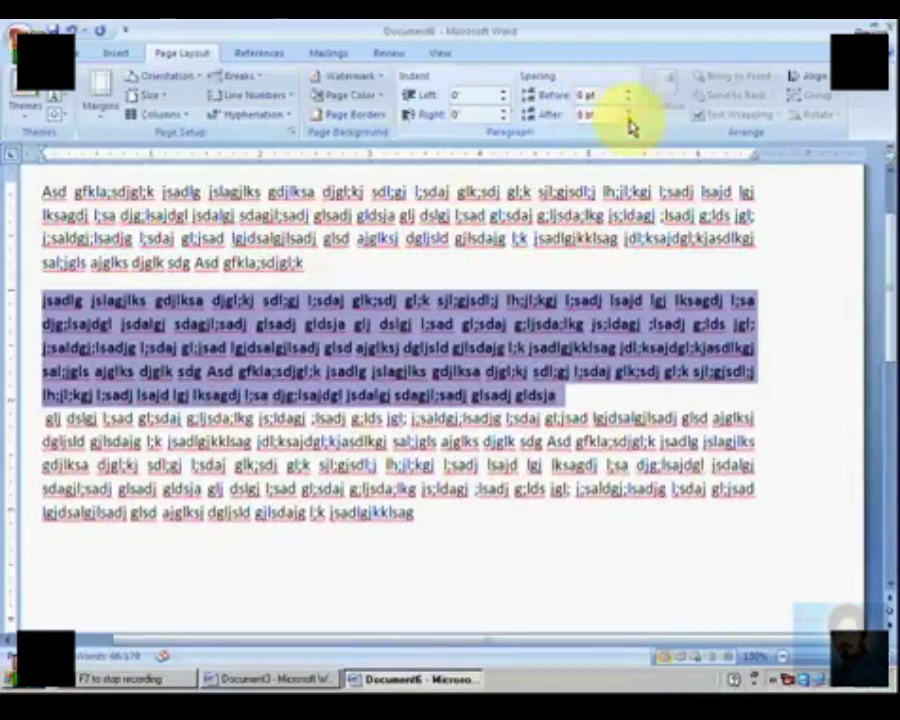
{"action": "left_click", "coordinate": [515, 372]}
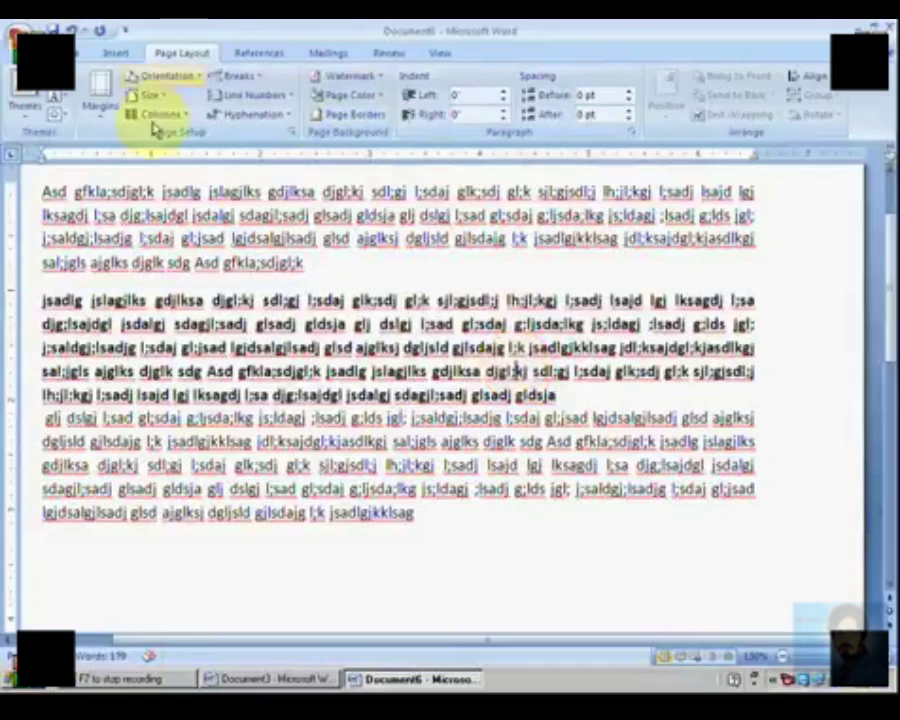
Remove the bold formatting from the entire second paragraph.
{"action": "triple_click", "coordinate": [563, 397]}
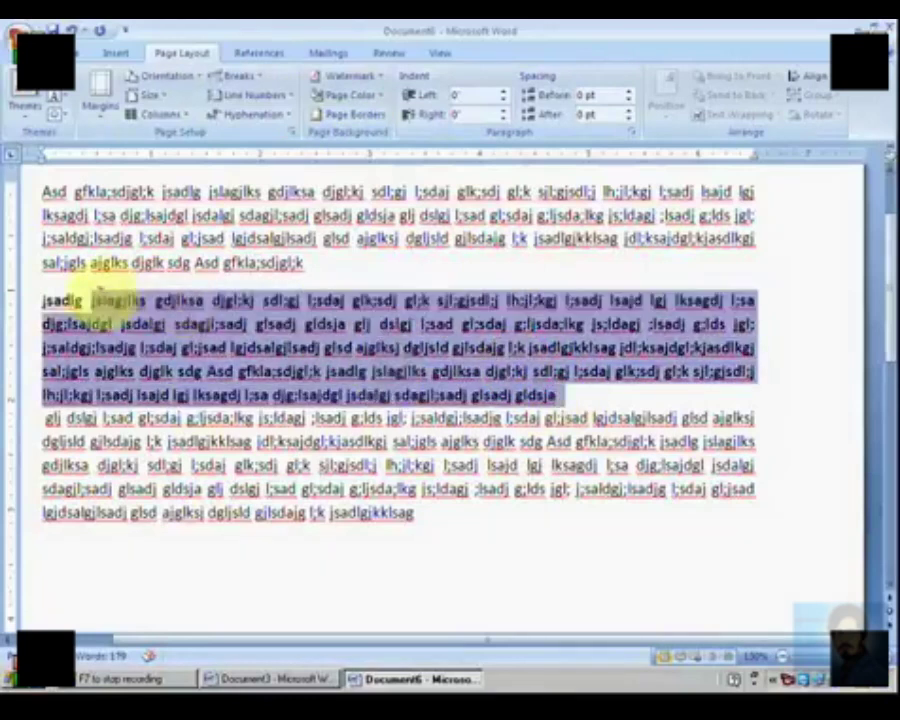
{"action": "left_click", "coordinate": [88, 52]}
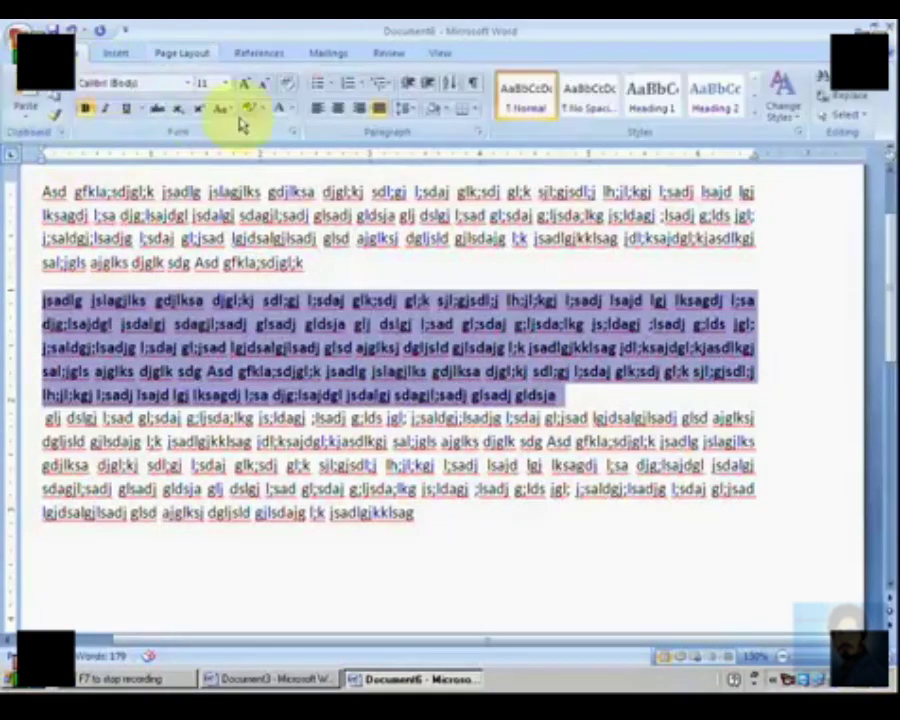
{"action": "left_click", "coordinate": [84, 108]}
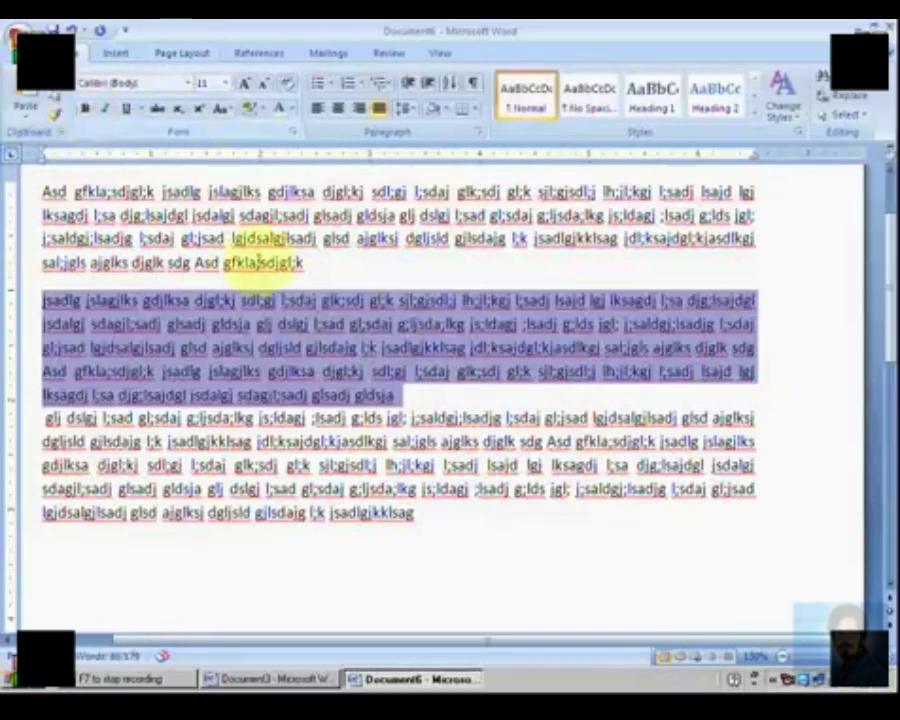
{"action": "left_click", "coordinate": [345, 335]}
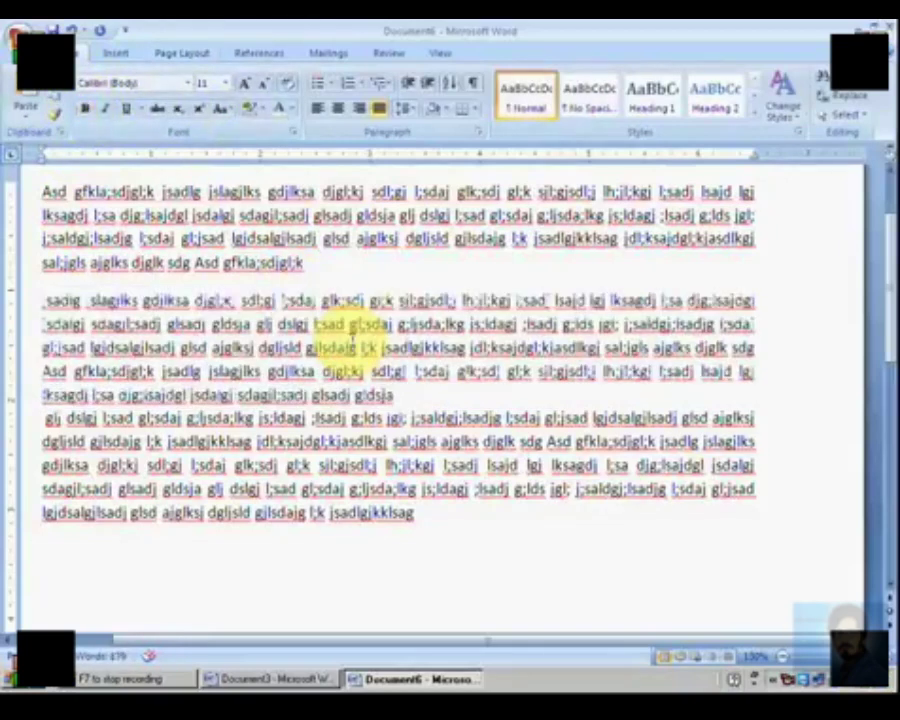